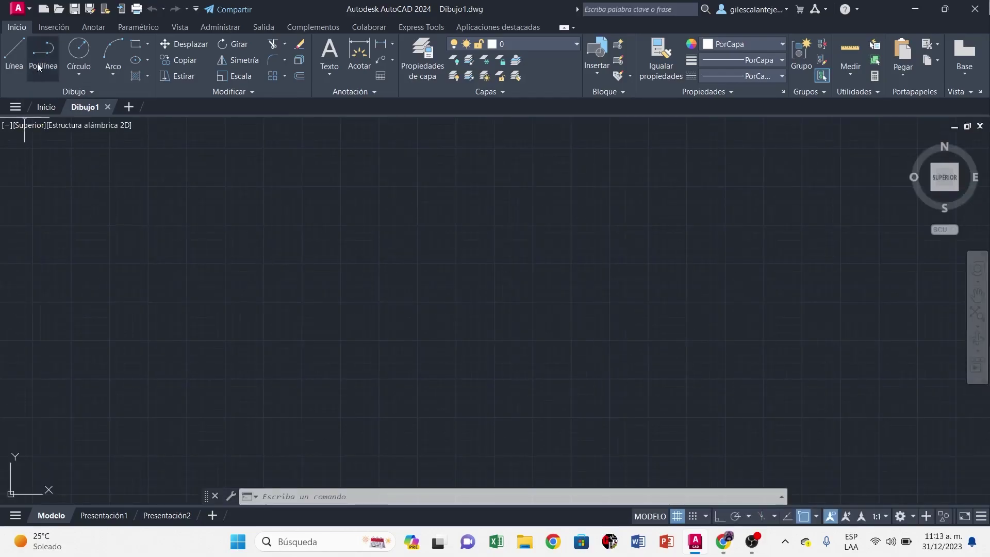
# Start a polyline in the empty top-view drawing, then cancel it.
pyautogui.click(37, 63)
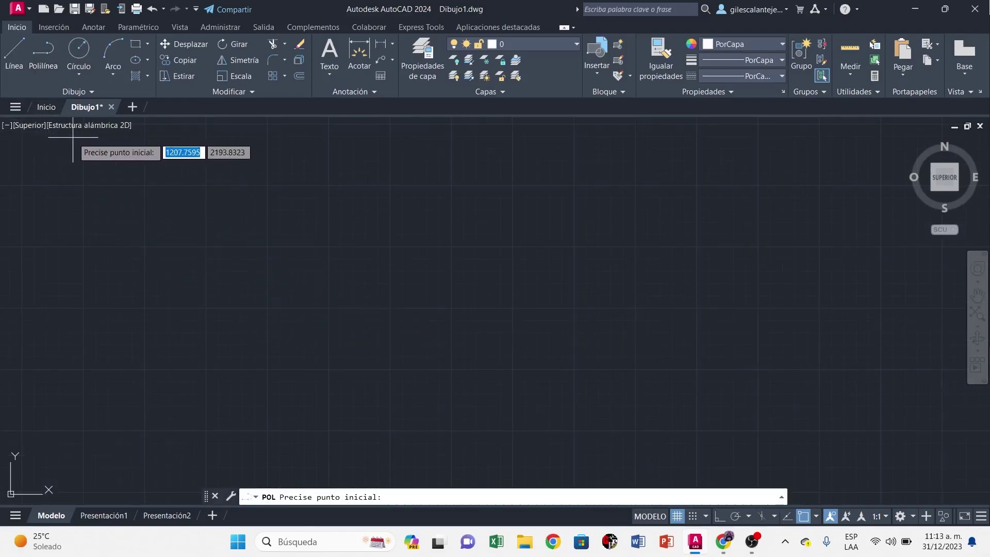
pyautogui.press('Escape')
# Switch the viewport to the front view and start a new polyline.
pyautogui.click(23, 125)
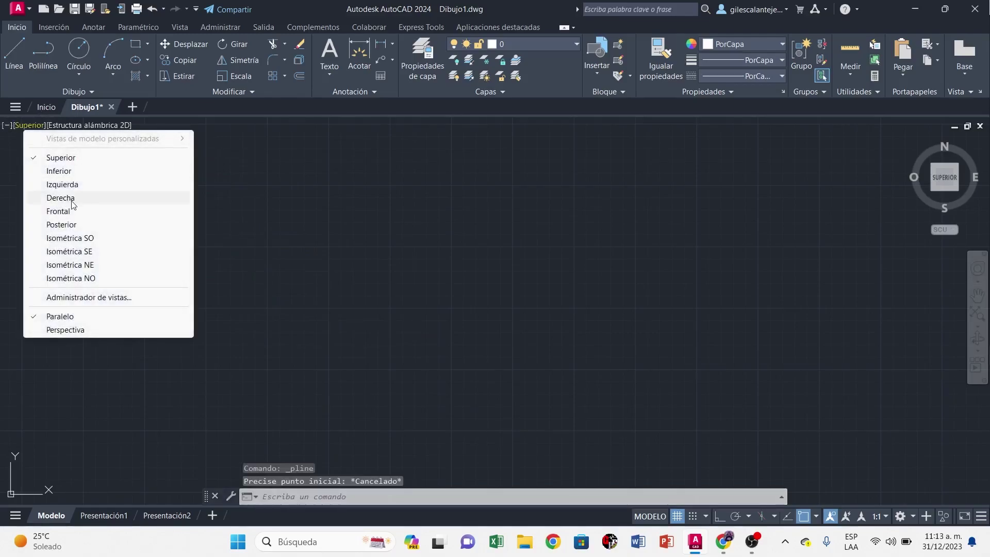
pyautogui.click(78, 211)
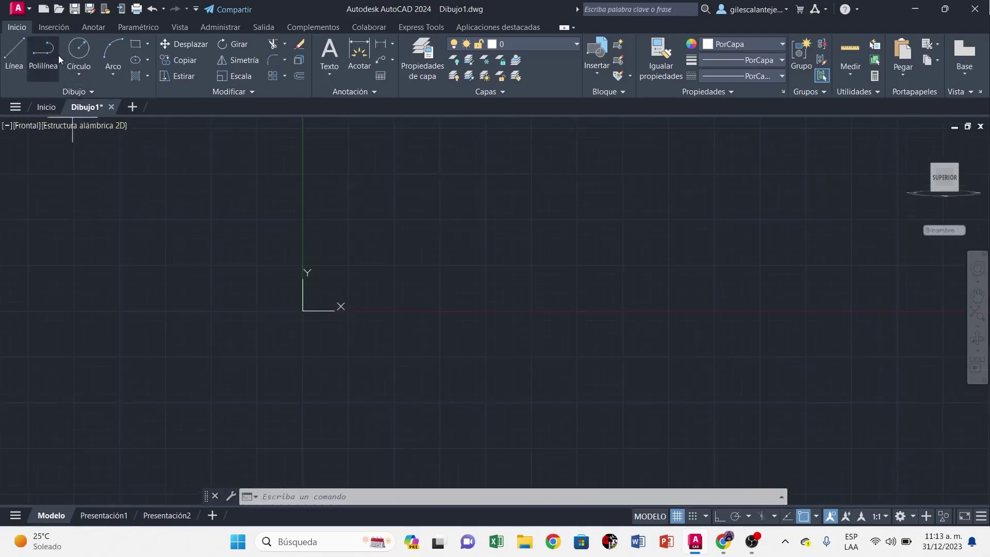
pyautogui.click(51, 66)
pyautogui.scroll(3, 254, 177)
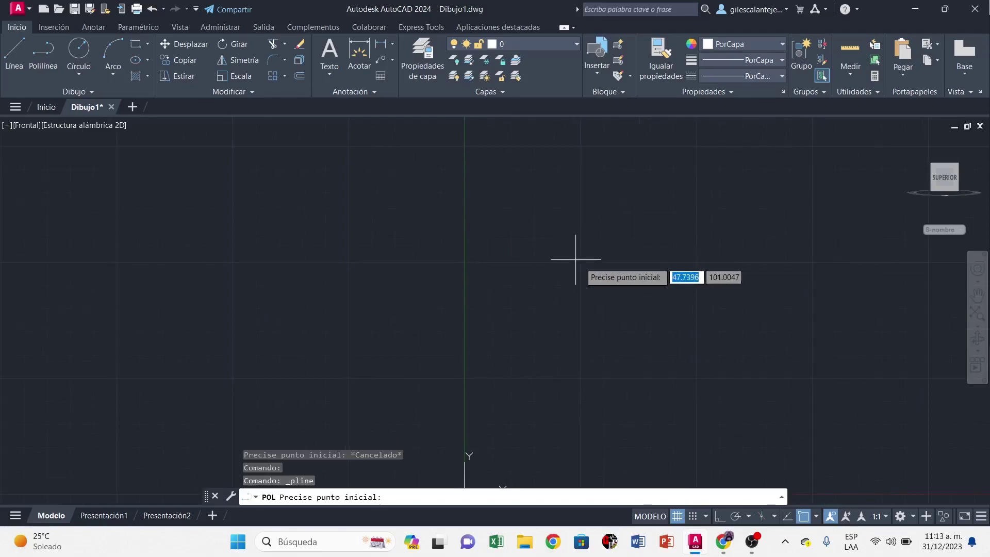
# Draw a short trial polyline of 1-unit segments with Orto on, then discard it.
pyautogui.click(581, 291)
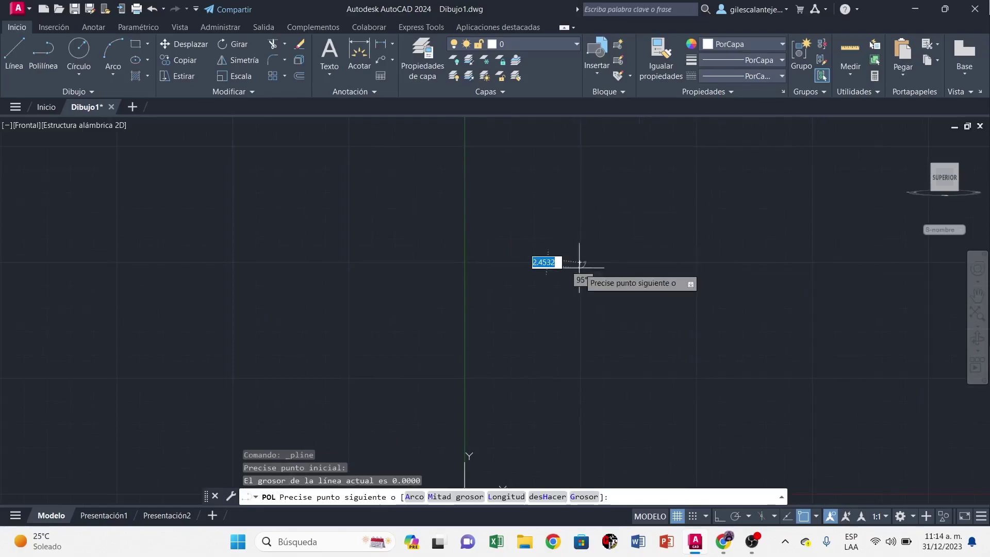
pyautogui.click(725, 514)
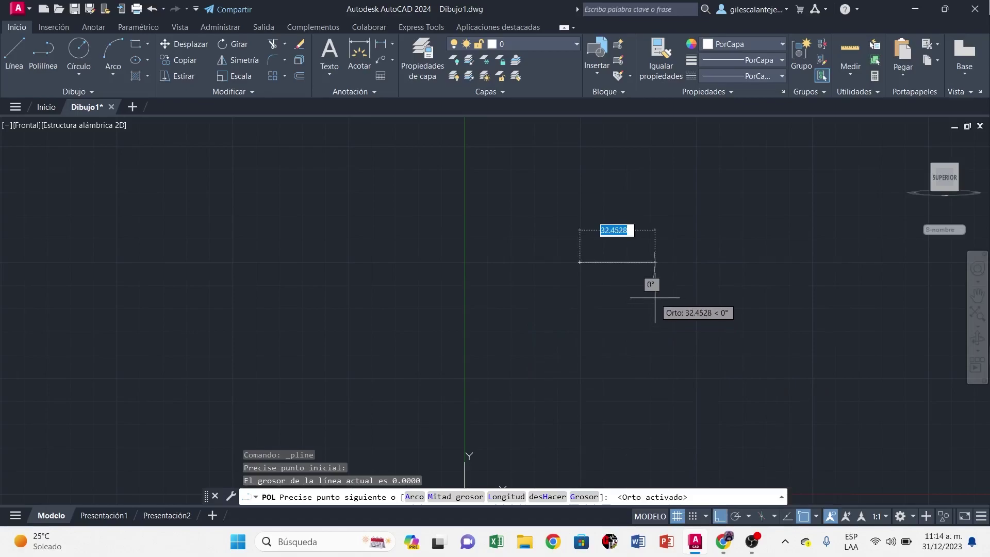
pyautogui.press('Return')
pyautogui.write('1')
pyautogui.press('Return')
pyautogui.scroll(5, 590, 264)
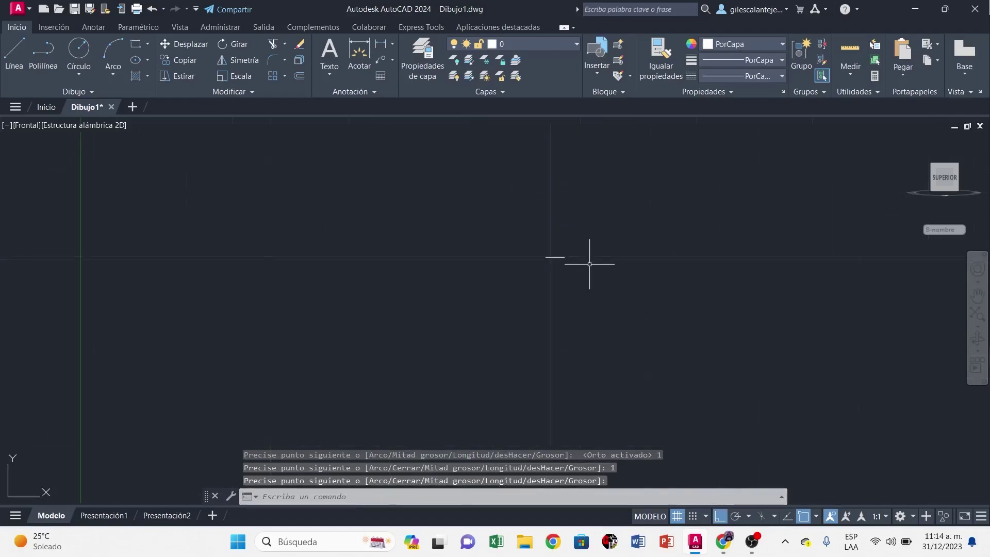
pyautogui.press('Return')
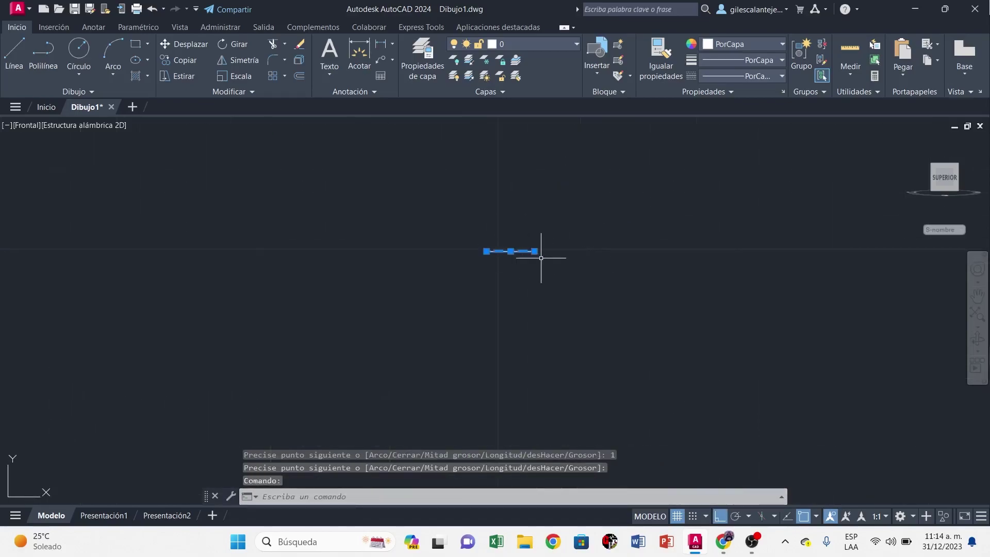
pyautogui.press('Escape')
# Begin the U outline with segments 1, 3 and 4 units long.
pyautogui.click(43, 52)
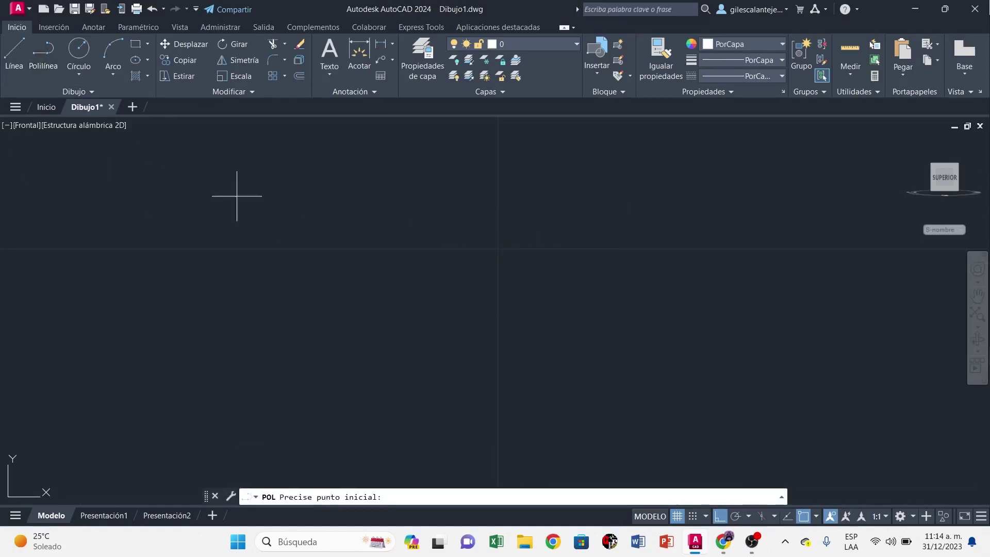
pyautogui.click(386, 255)
pyautogui.write('1')
pyautogui.press('Return')
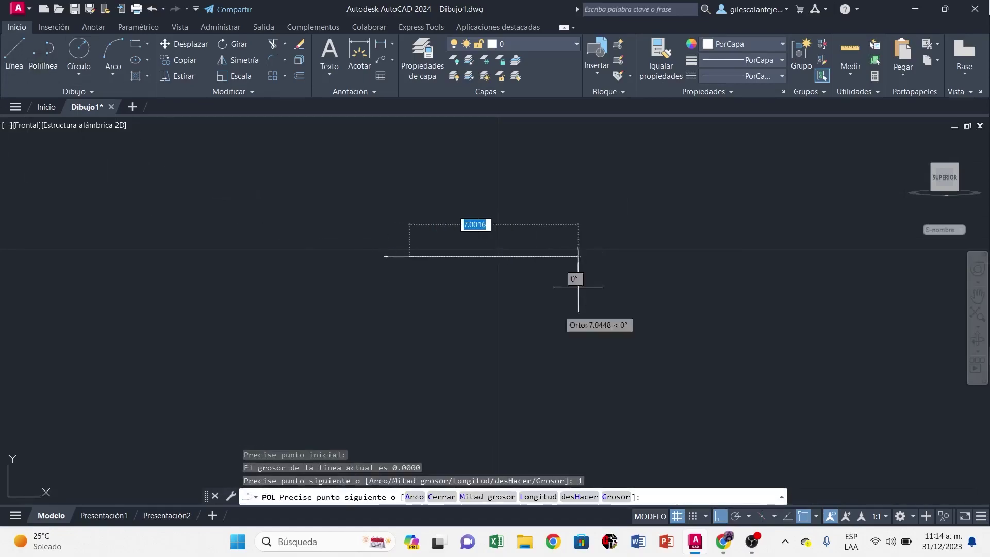
pyautogui.write('3')
pyautogui.press('Return')
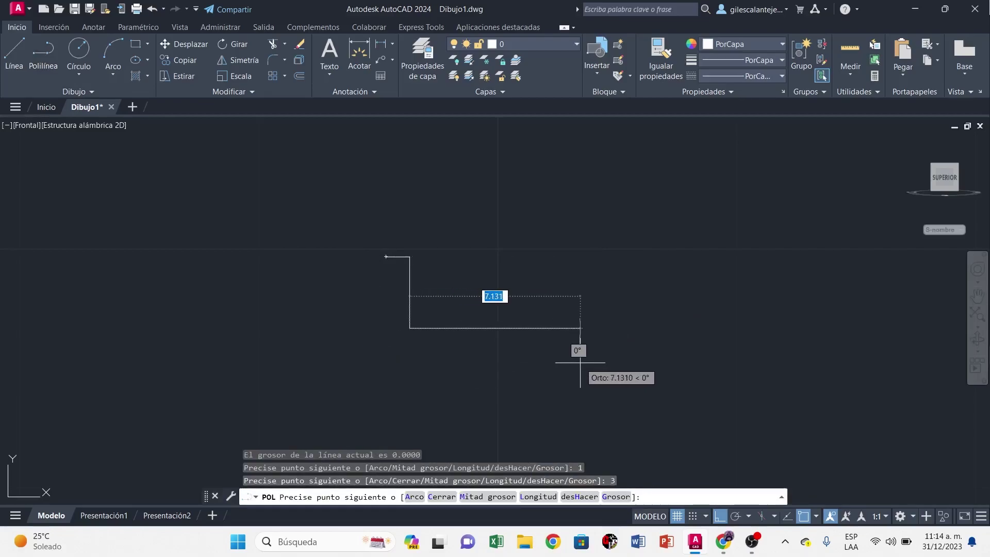
pyautogui.press('Return')
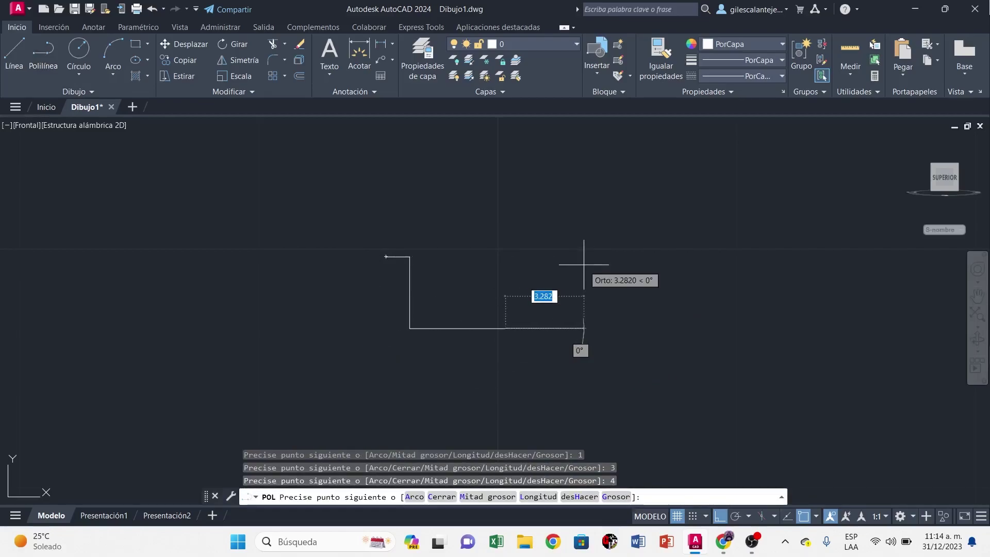
# Finish the U outline with segments 3, 1, 4 and 6, then close it.
pyautogui.write('3')
pyautogui.press('Return')
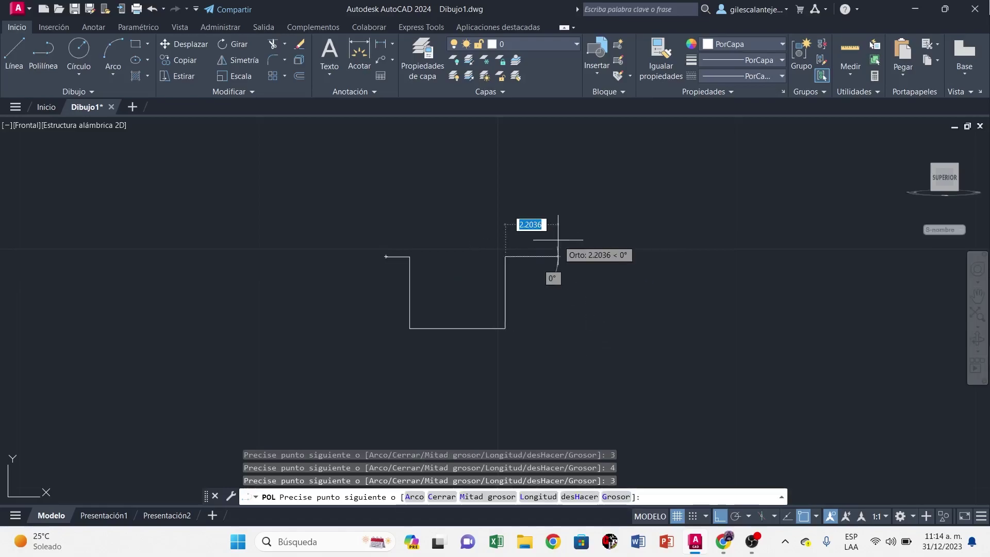
pyautogui.write('1')
pyautogui.press('Return')
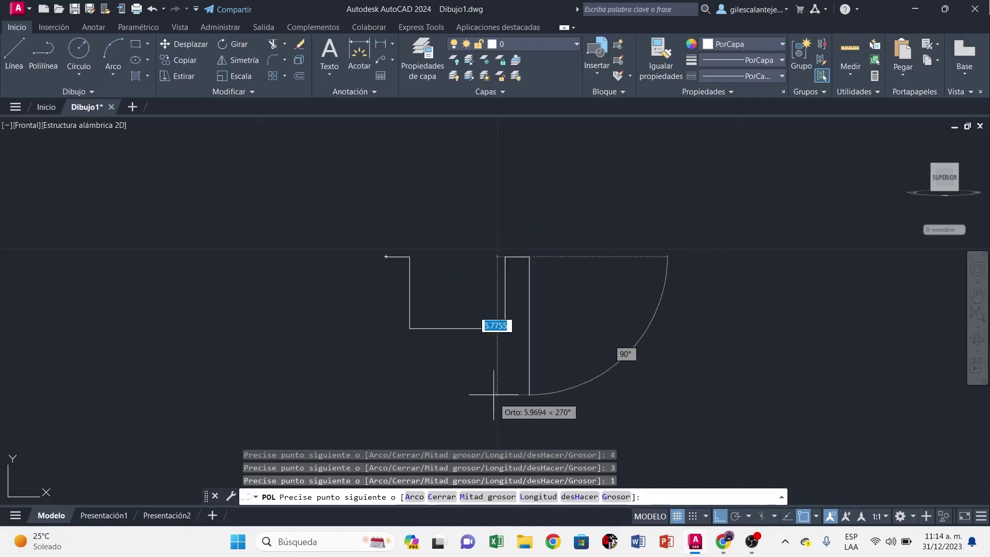
pyautogui.write('4')
pyautogui.press('Return')
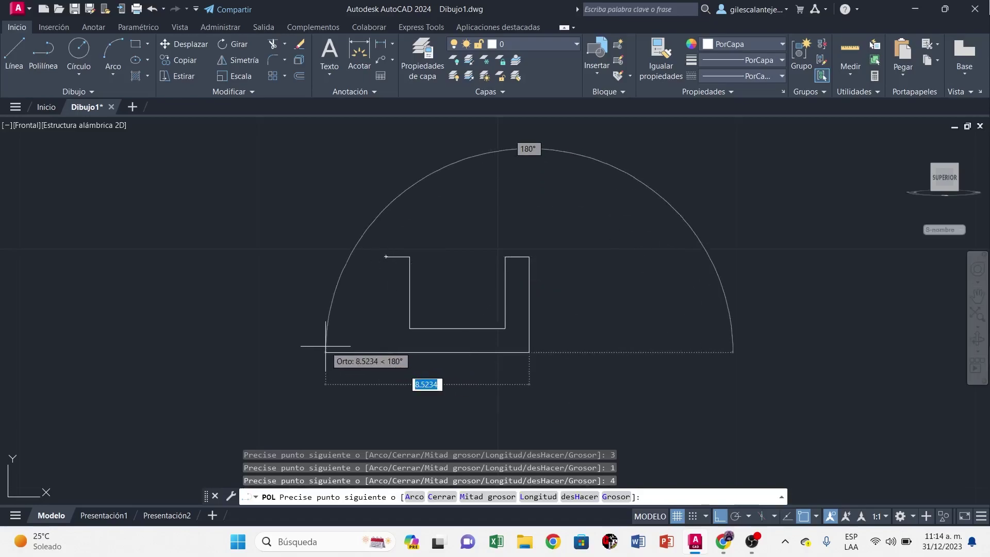
pyautogui.write('6')
pyautogui.press('Return')
pyautogui.write('c')
pyautogui.press('Return')
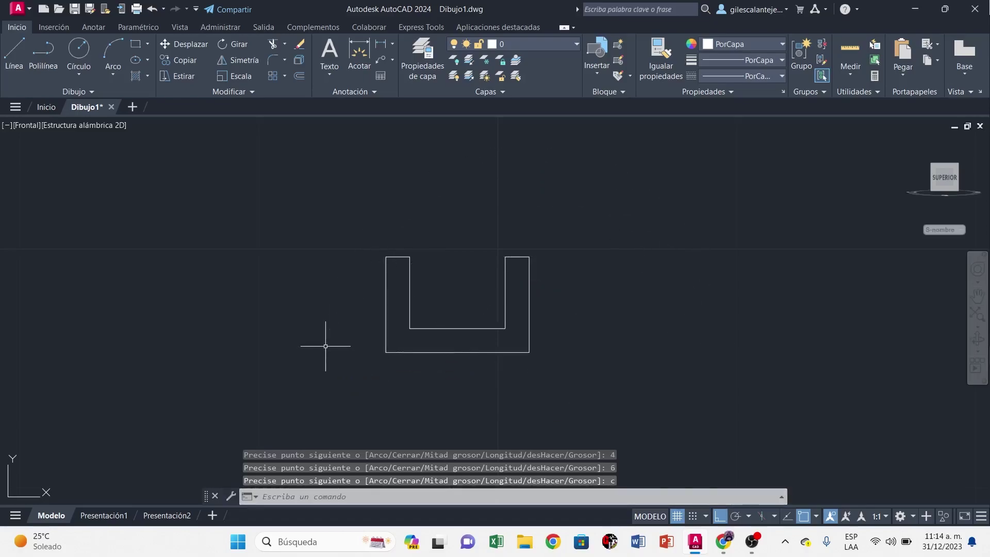
# Extrude the closed U profile 4 units into a solid.
pyautogui.click(408, 322)
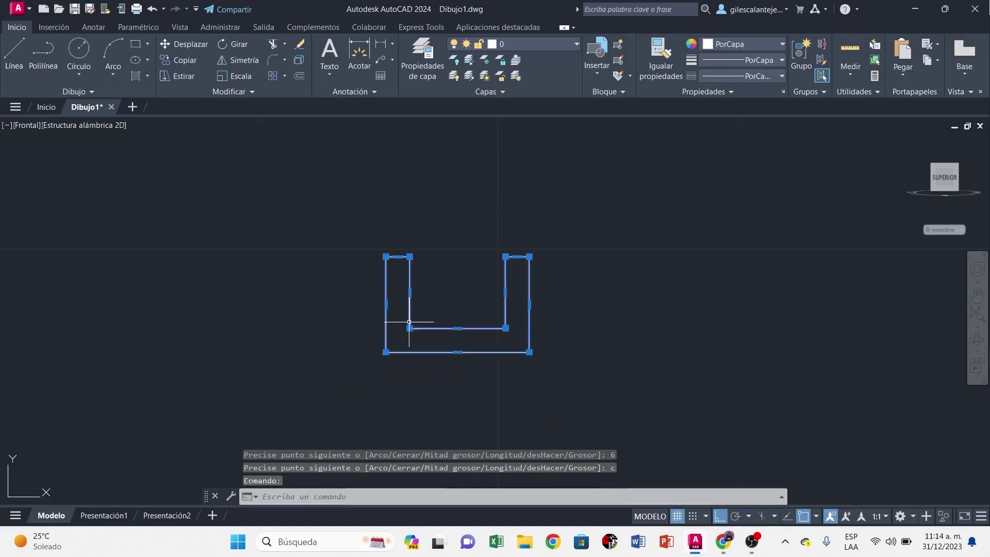
pyautogui.write('xt')
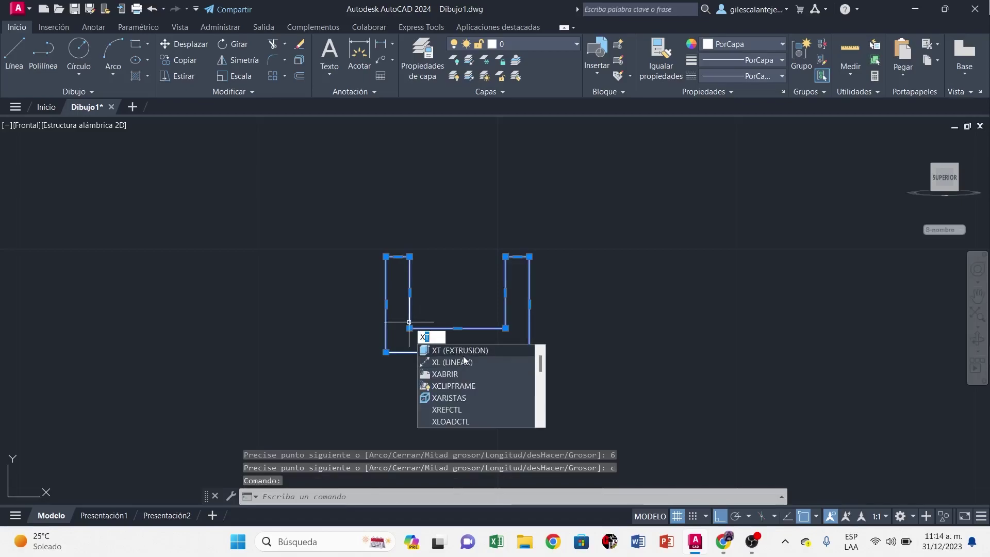
pyautogui.press('Return')
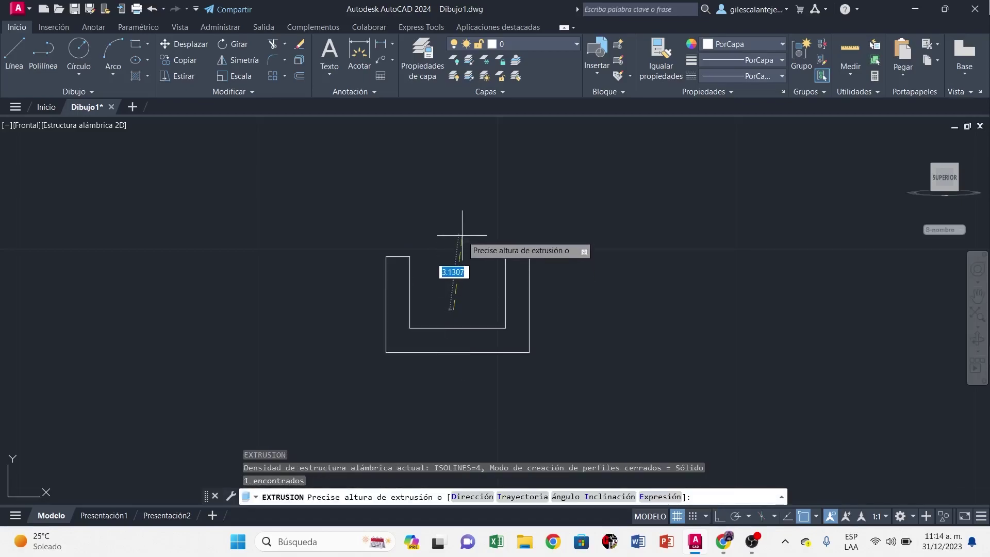
pyautogui.write('4')
pyautogui.press('Return')
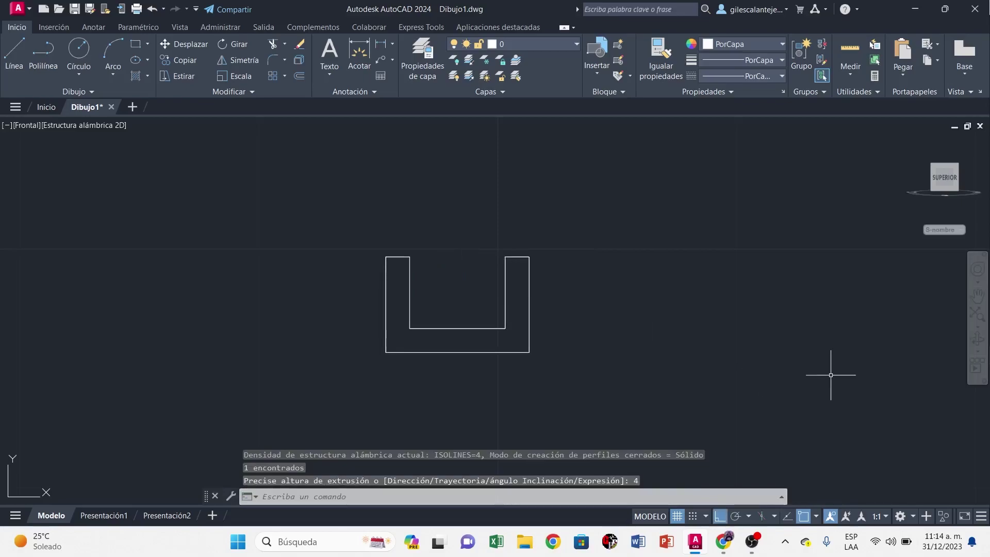
# Check the solid in SE isometric, then switch to the right view.
pyautogui.click(23, 128)
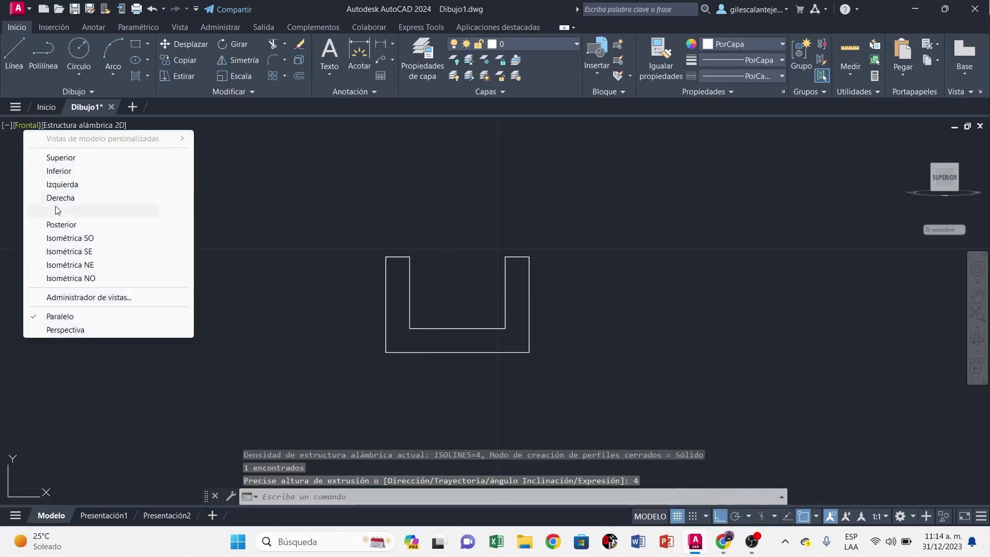
pyautogui.click(70, 253)
pyautogui.scroll(-2, 272, 277)
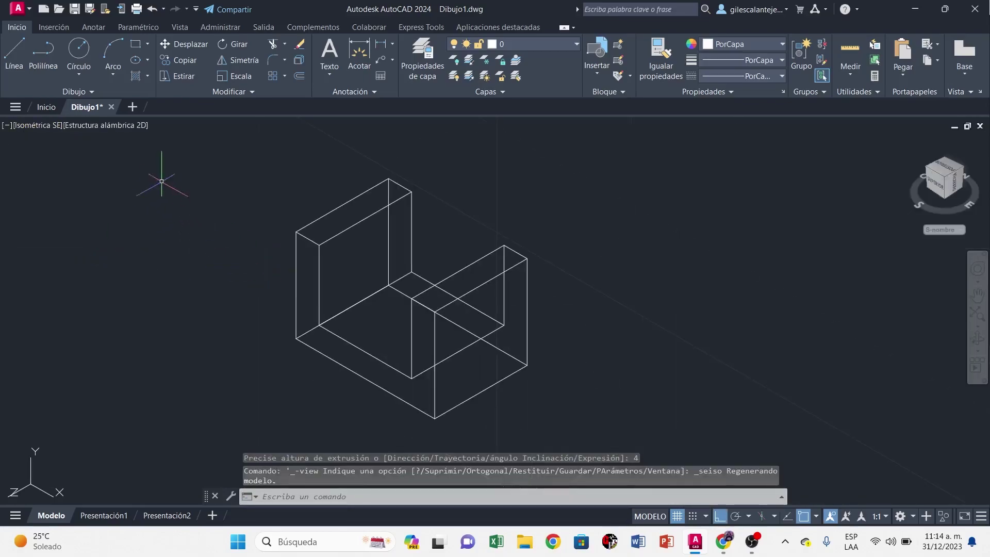
pyautogui.click(57, 126)
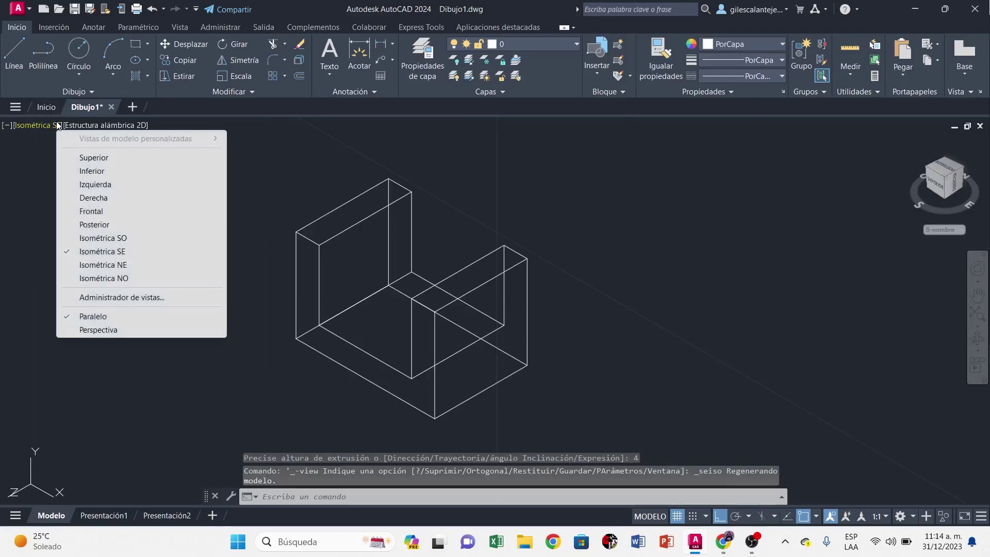
pyautogui.click(102, 201)
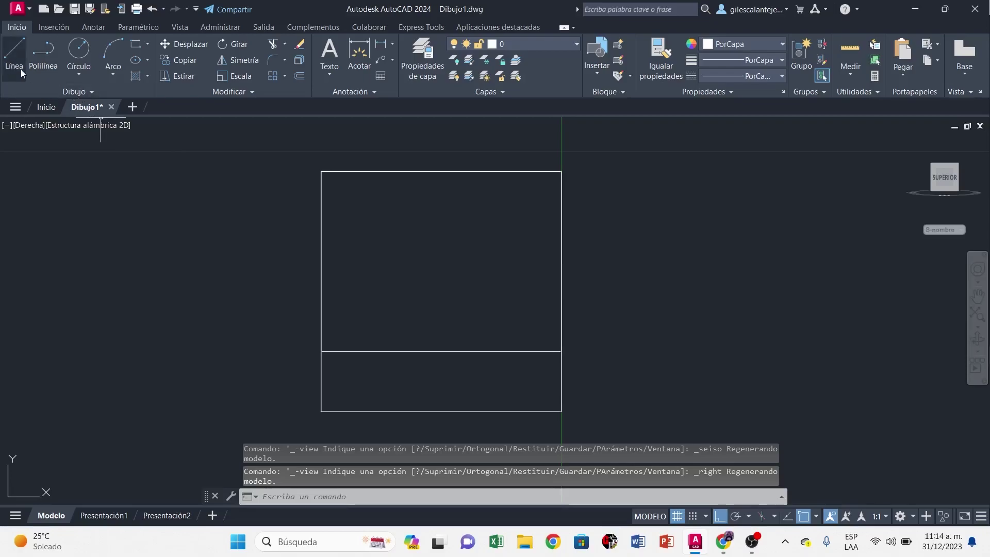
# Draw a closed right triangle with a 4-unit base and 2-unit height beside the block, and select it.
pyautogui.click(42, 50)
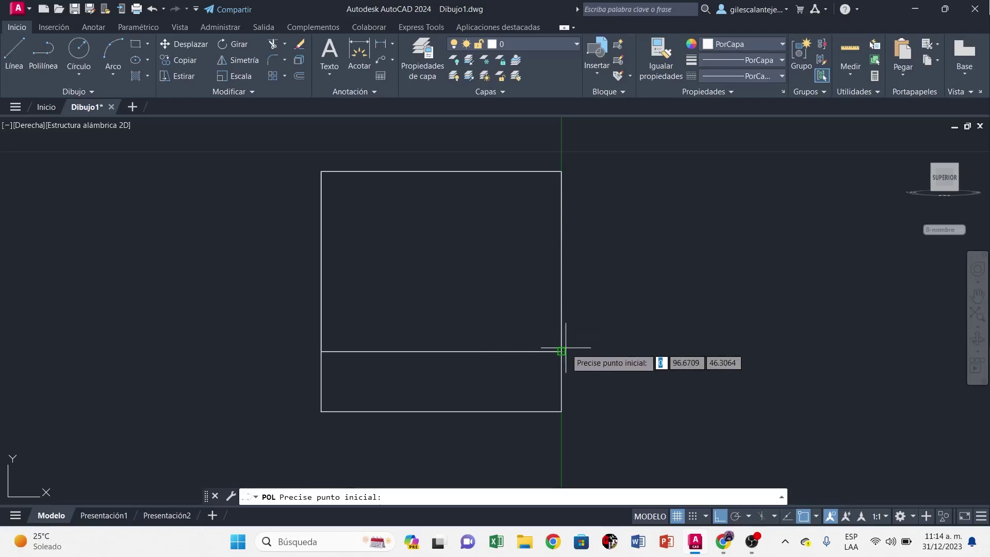
pyautogui.click(561, 352)
pyautogui.write('4')
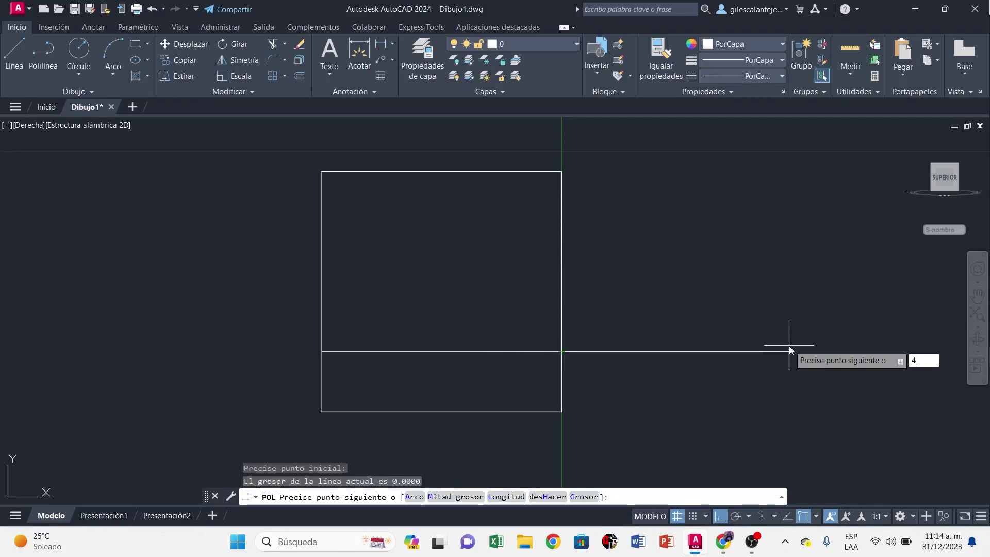
pyautogui.press('Return')
pyautogui.write('2')
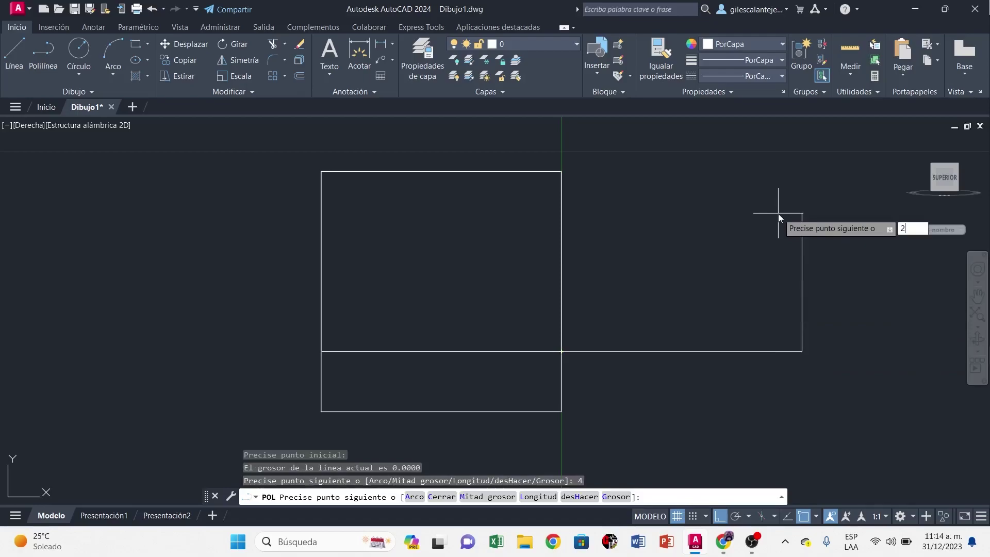
pyautogui.press('Return')
pyautogui.click(557, 351)
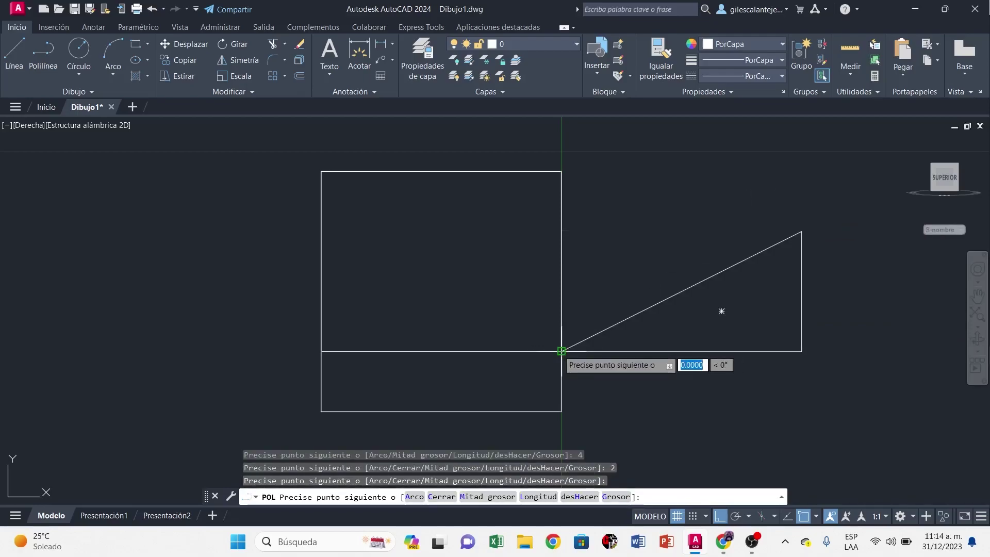
pyautogui.press('Escape')
pyautogui.click(683, 291)
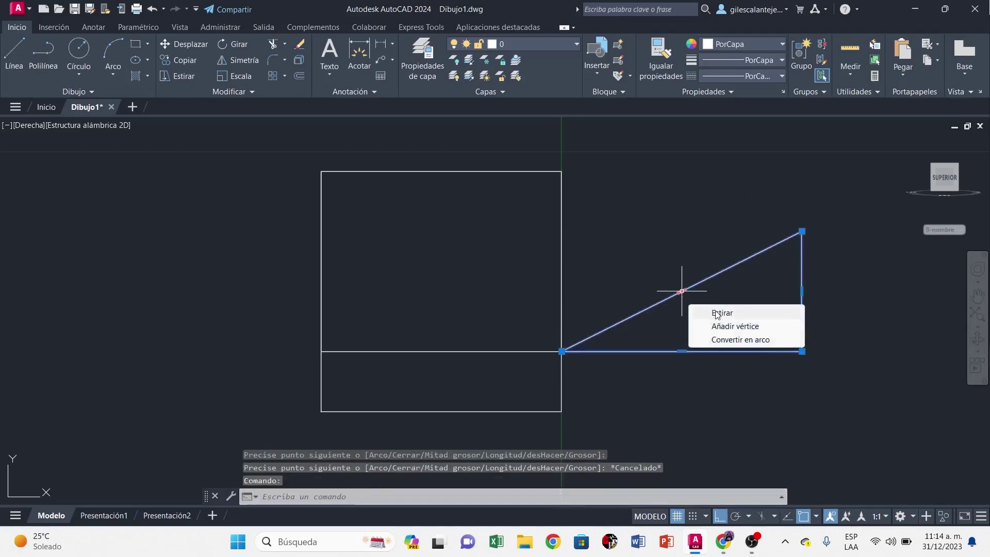
pyautogui.press('Escape')
pyautogui.click(686, 286)
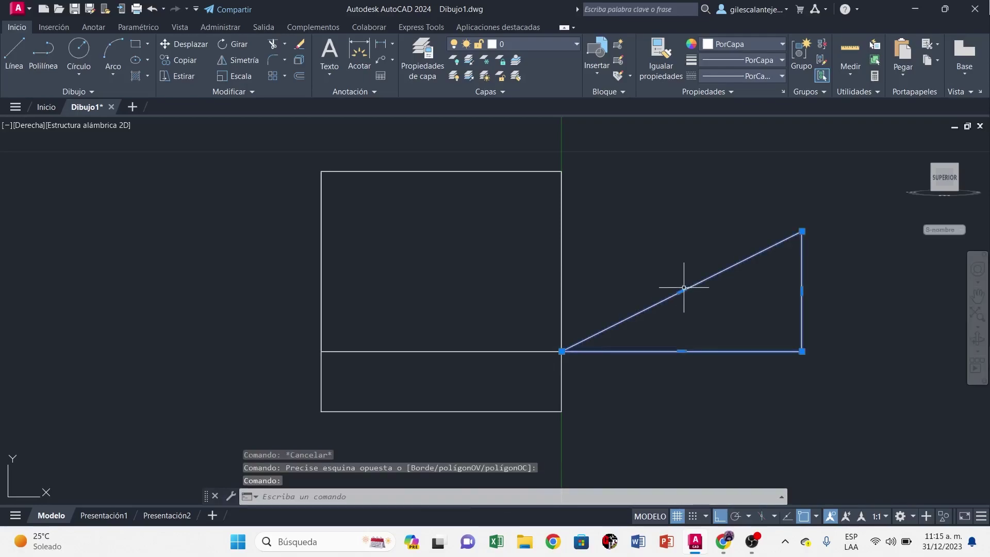
# Extrude the triangle 4 units into a wedge and view it in SE isometric.
pyautogui.write('xt')
pyautogui.press('Return')
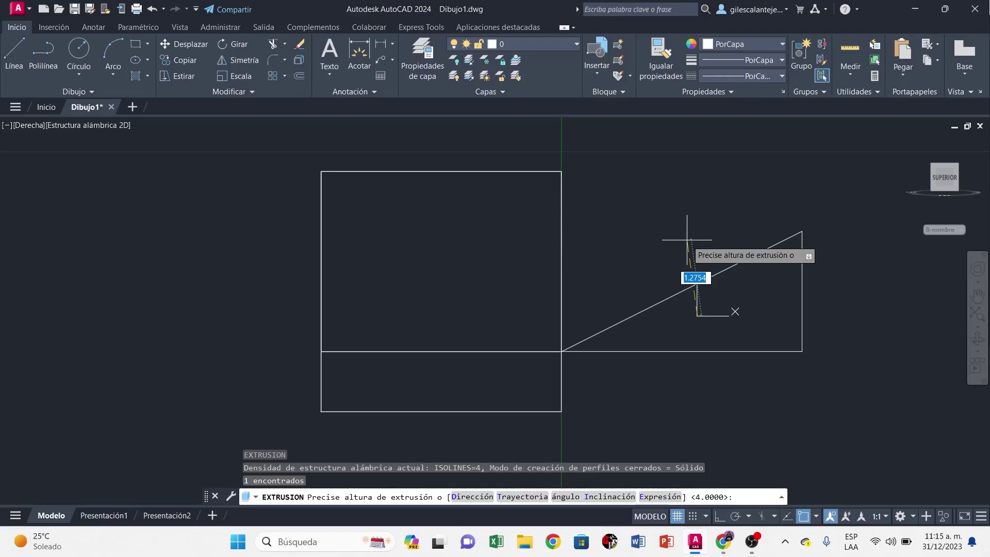
pyautogui.write('4')
pyautogui.press('Return')
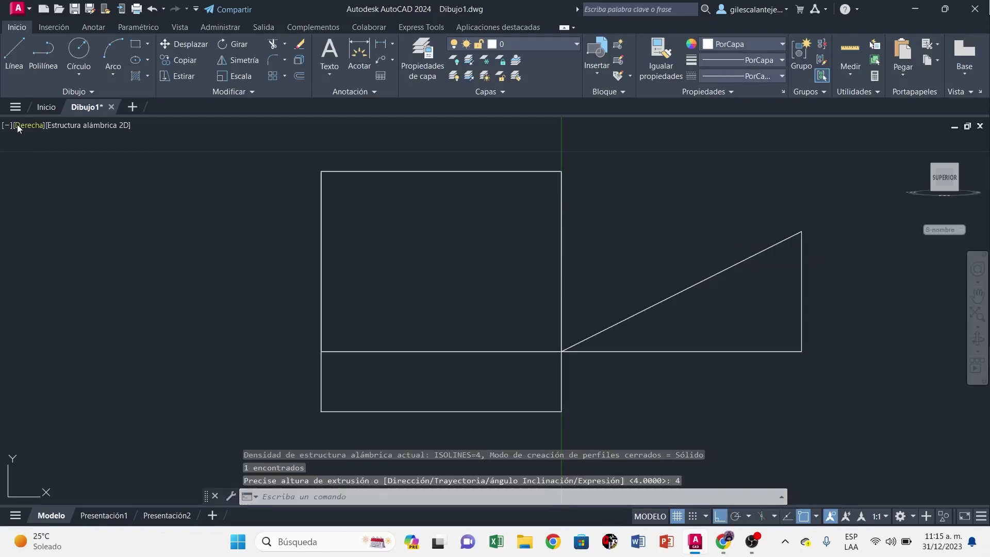
pyautogui.click(25, 125)
pyautogui.click(78, 250)
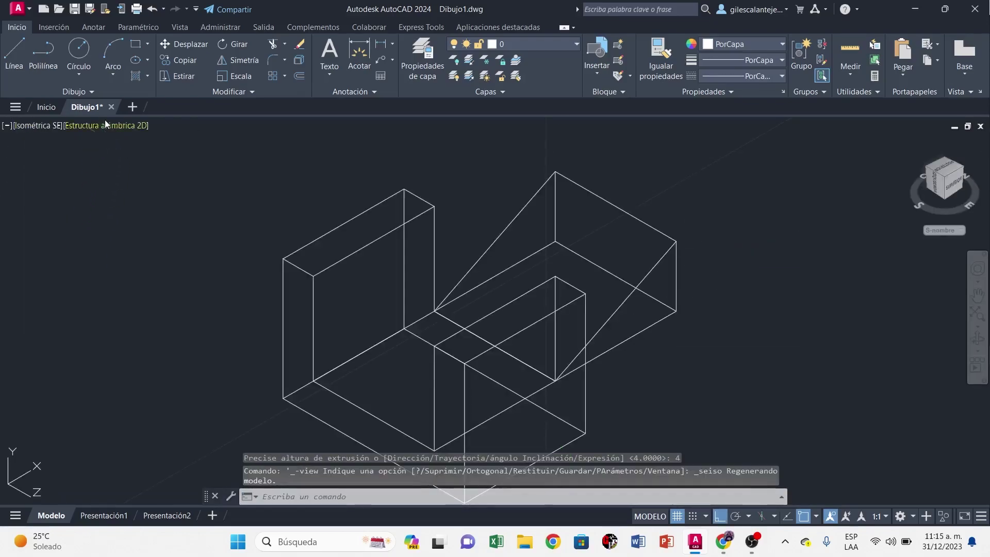
# Move the wedge into the stepped block's channel, adjusting its position twice.
pyautogui.click(646, 220)
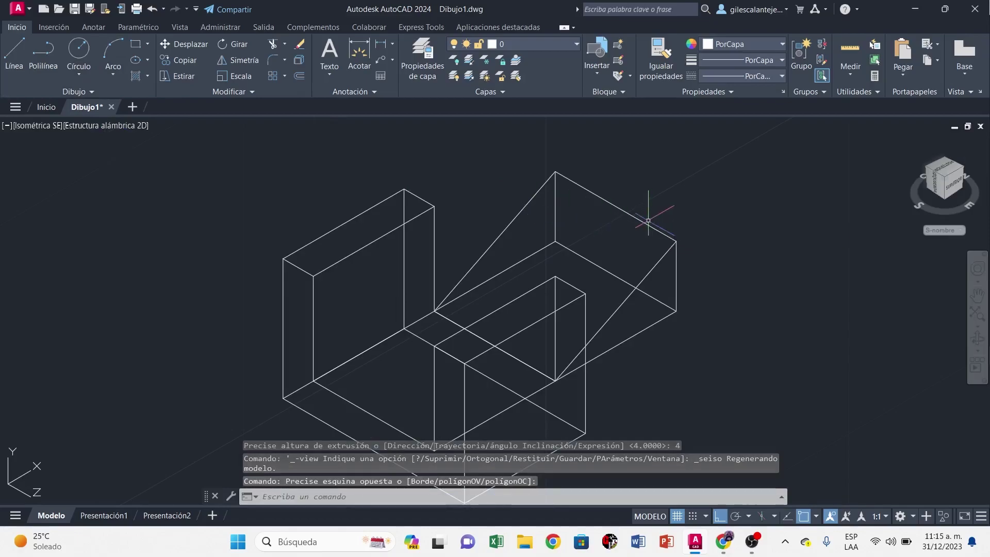
pyautogui.click(189, 43)
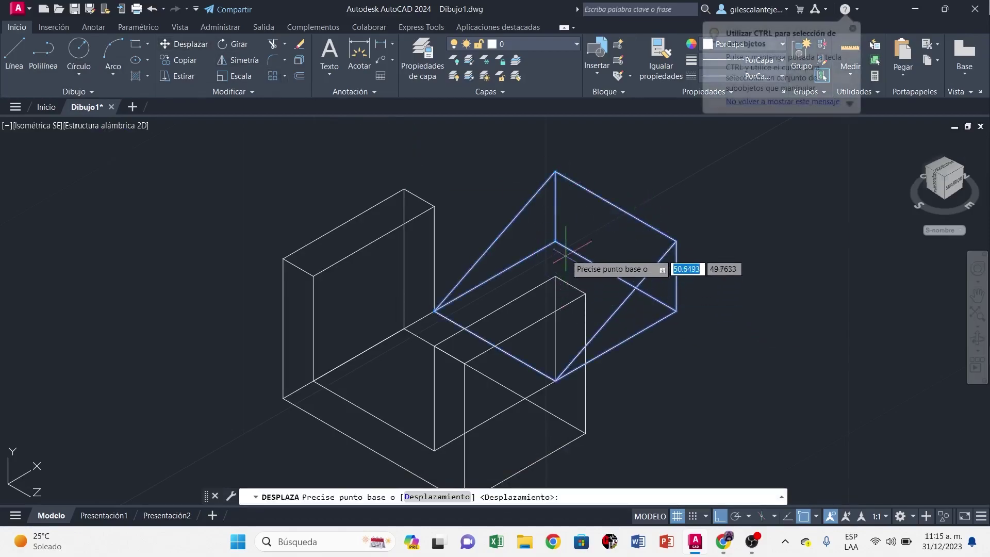
pyautogui.click(555, 241)
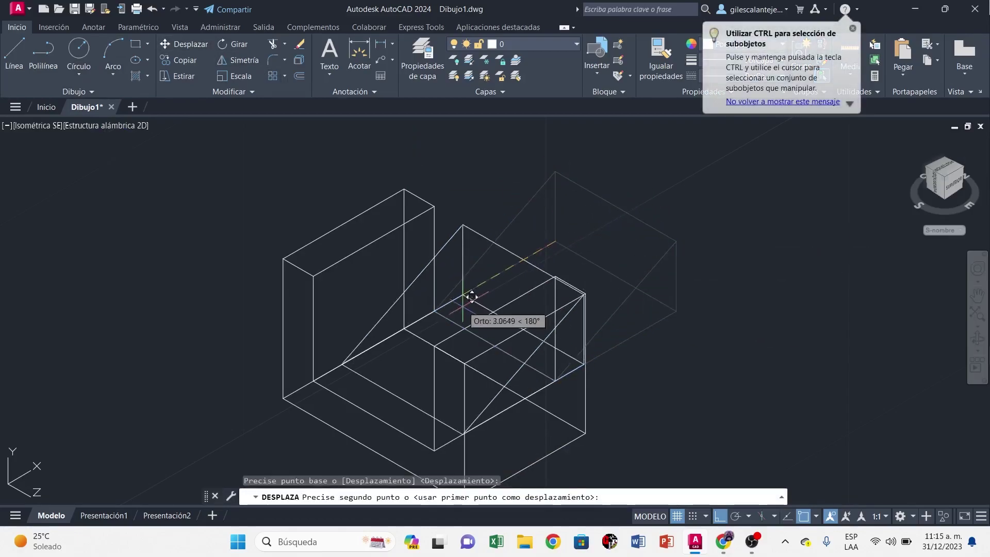
pyautogui.click(402, 325)
pyautogui.click(380, 281)
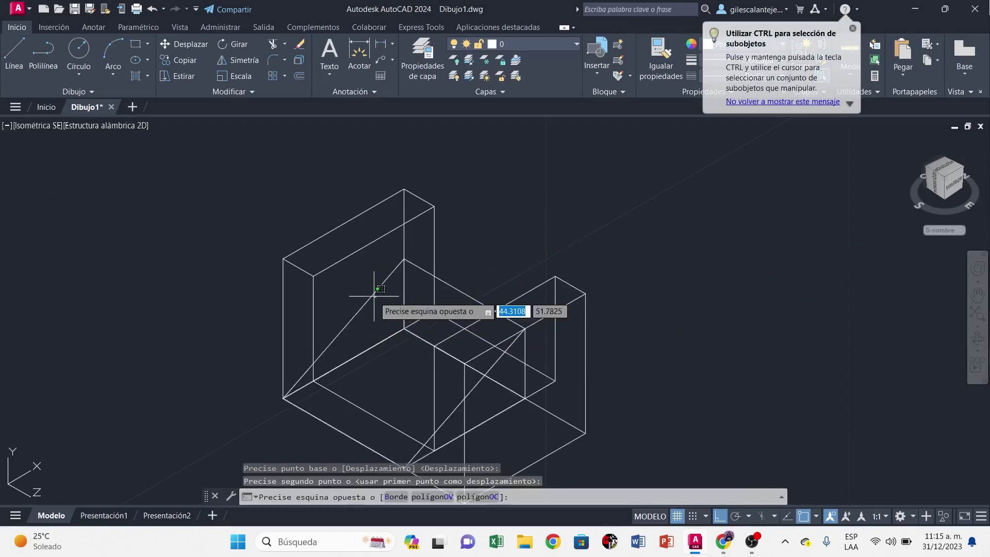
pyautogui.click(184, 45)
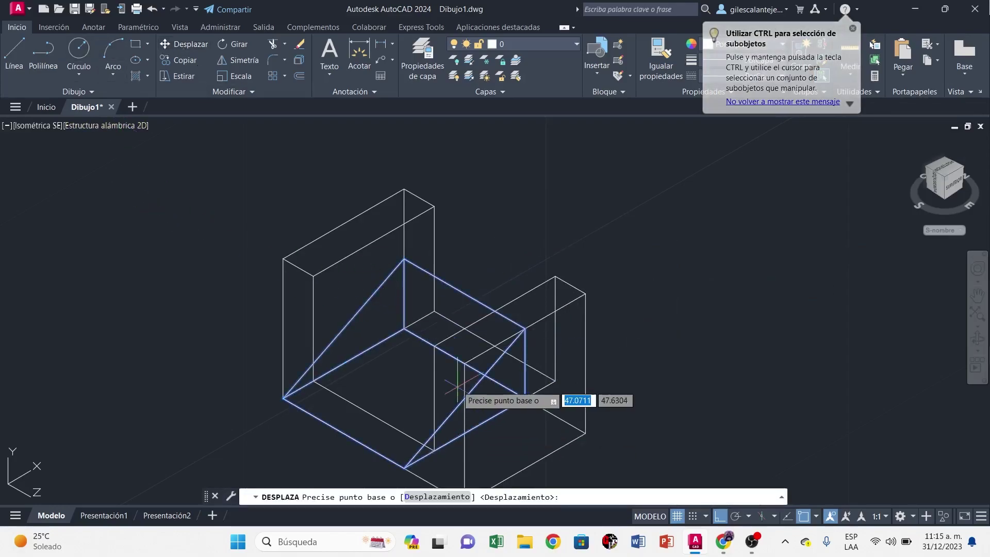
pyautogui.click(405, 329)
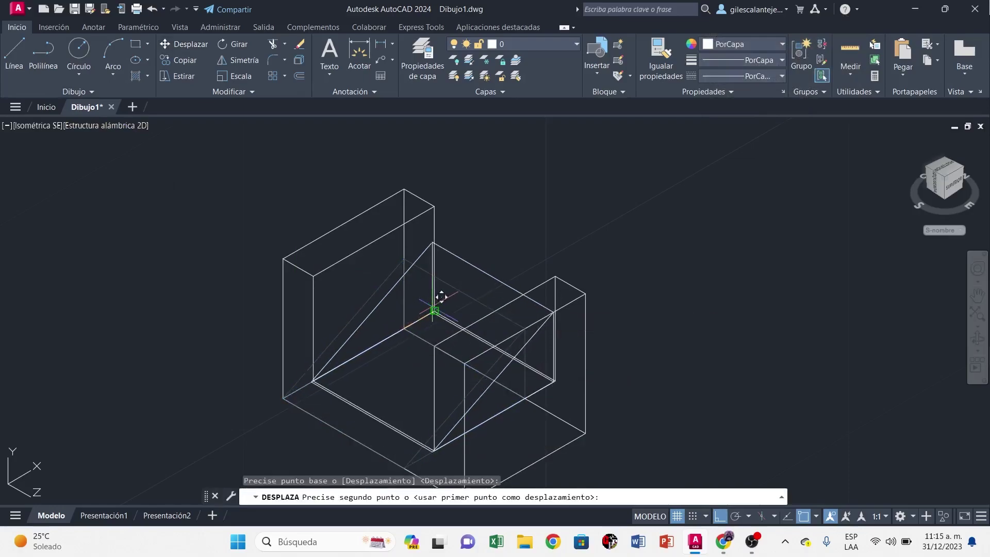
pyautogui.click(437, 300)
pyautogui.scroll(-3, 414, 269)
pyautogui.press('Escape')
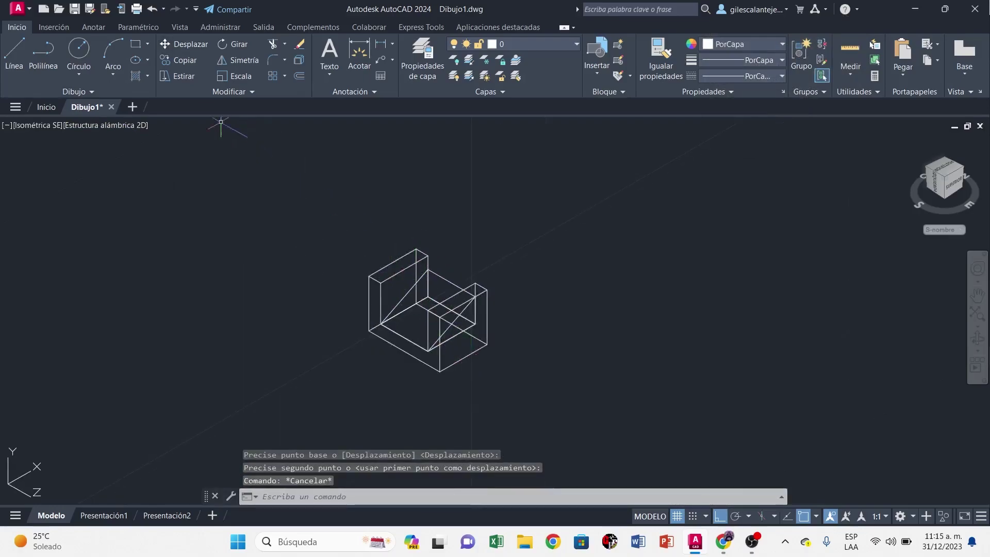
pyautogui.click(100, 125)
# Apply Conceptual shading and union the stepped block and wedge into one solid.
pyautogui.click(155, 171)
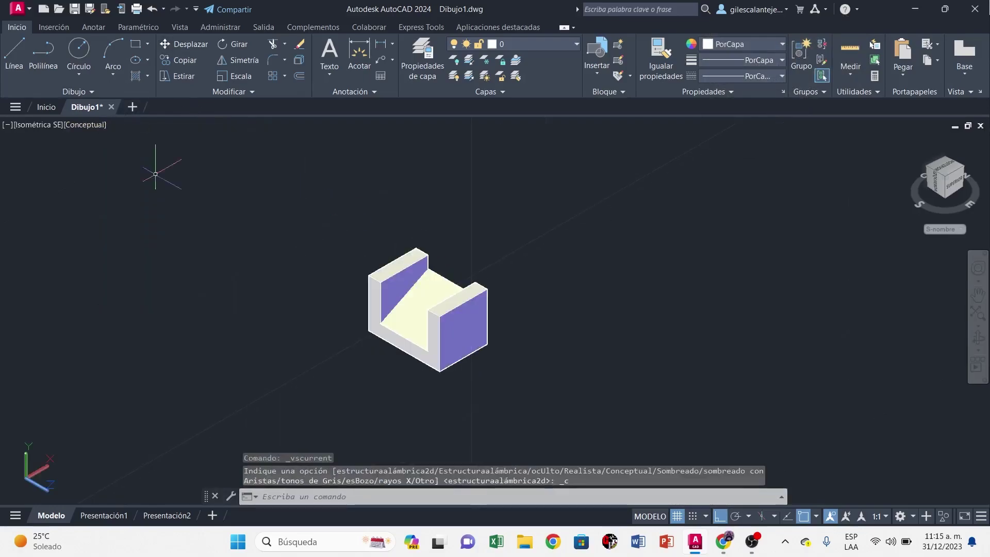
pyautogui.click(414, 315)
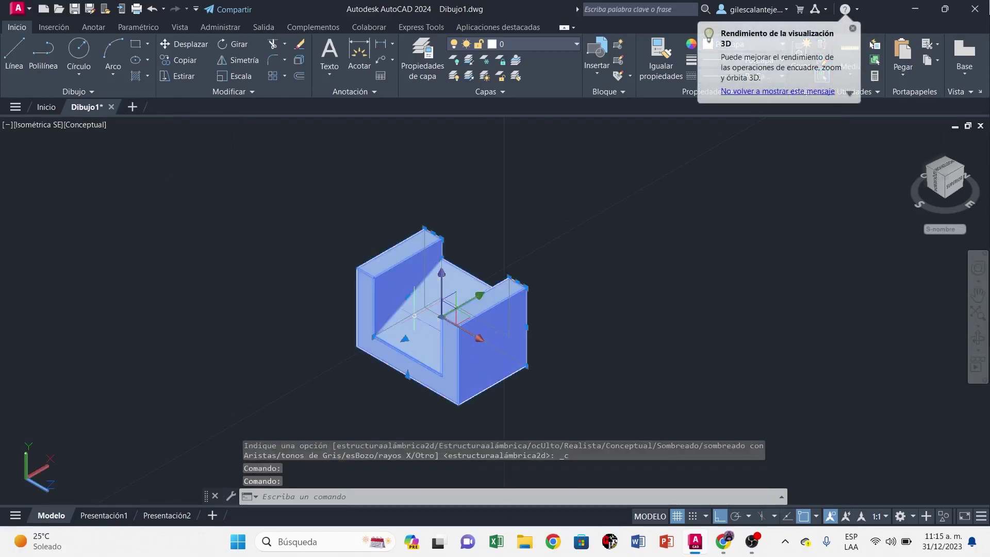
pyautogui.write('uni')
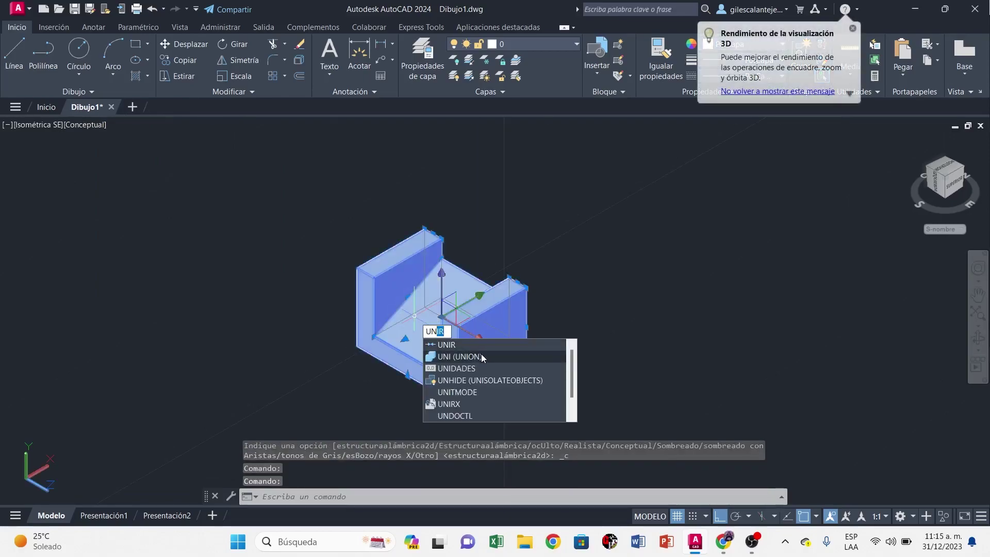
pyautogui.press('Return')
pyautogui.click(434, 317)
pyautogui.press('Return')
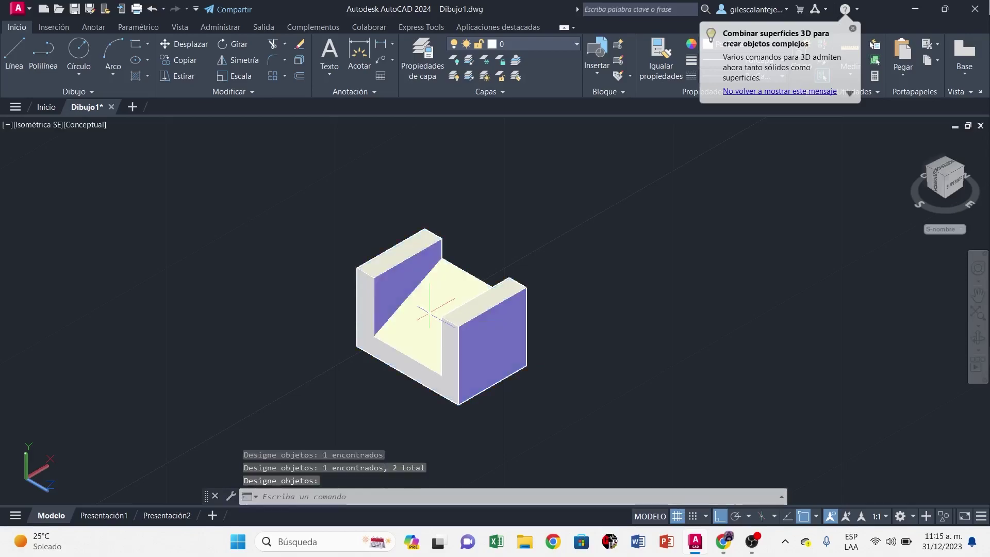
# Return to 2D Wireframe and view the model from the top.
pyautogui.click(76, 127)
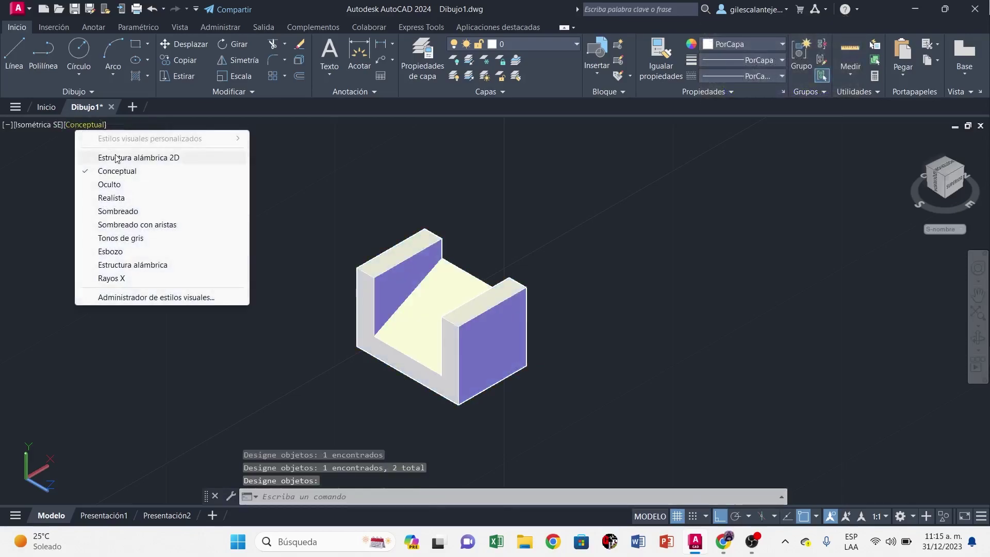
pyautogui.click(116, 158)
pyautogui.click(44, 124)
pyautogui.click(89, 156)
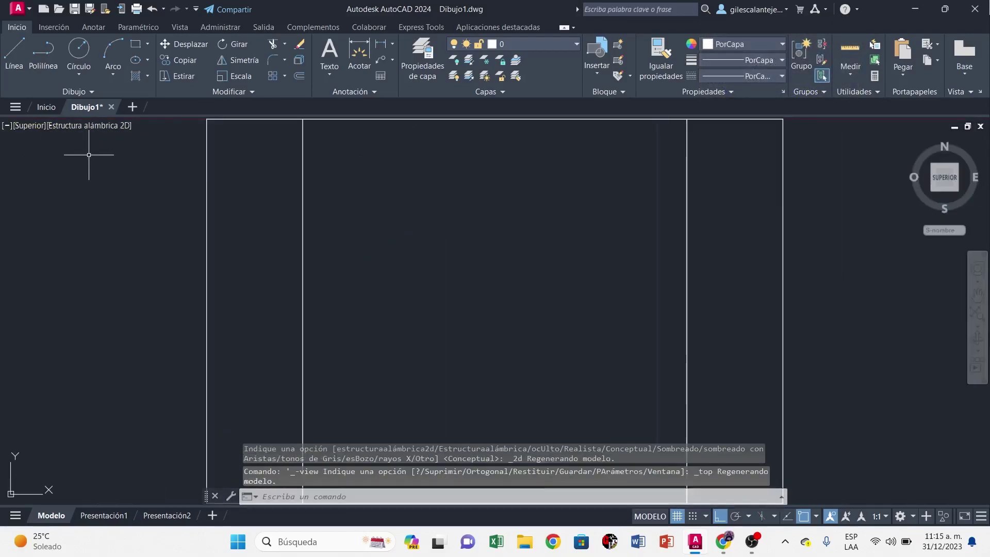
pyautogui.scroll(-4, 196, 186)
pyautogui.click(31, 134)
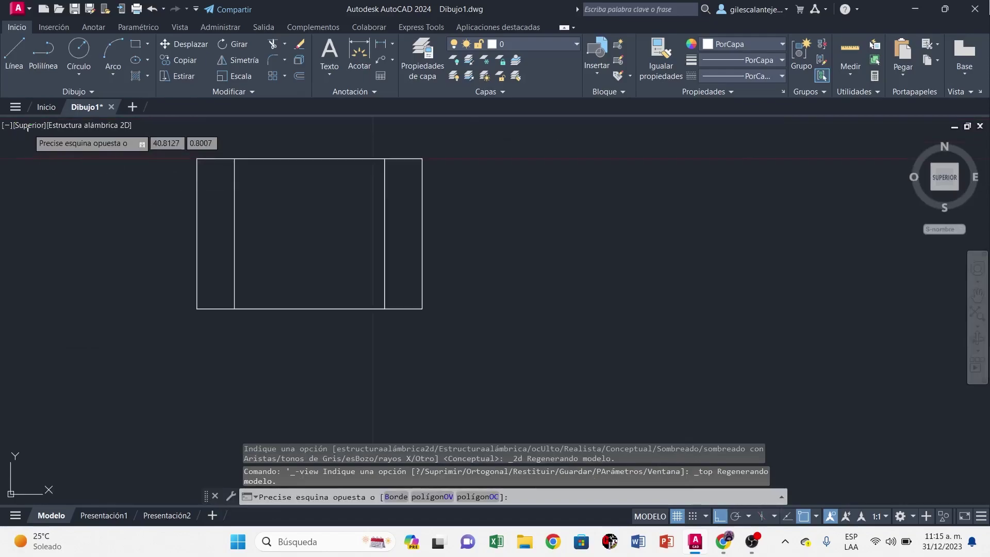
pyautogui.press('Escape')
# Check the model in the front view, then in the right view.
pyautogui.click(26, 125)
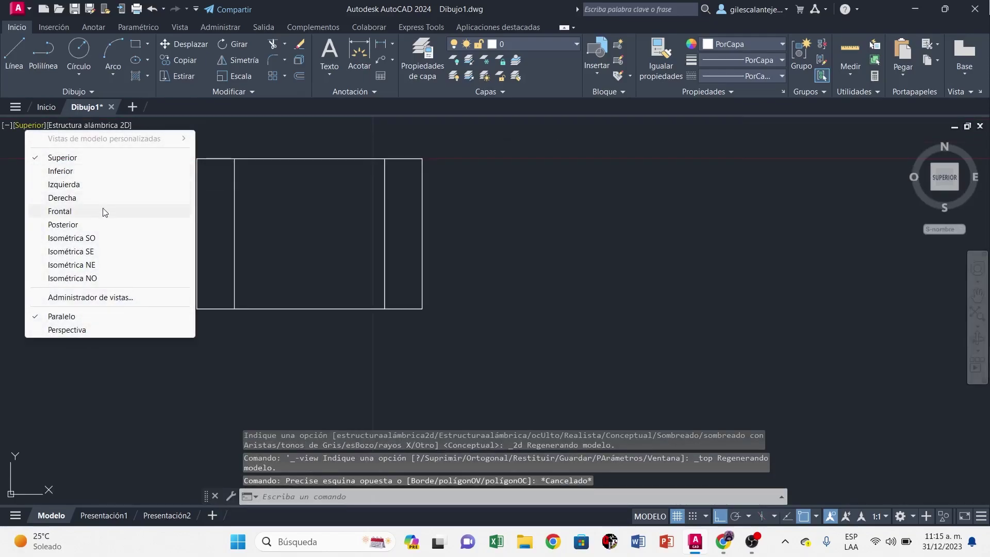
pyautogui.click(101, 211)
pyautogui.click(22, 125)
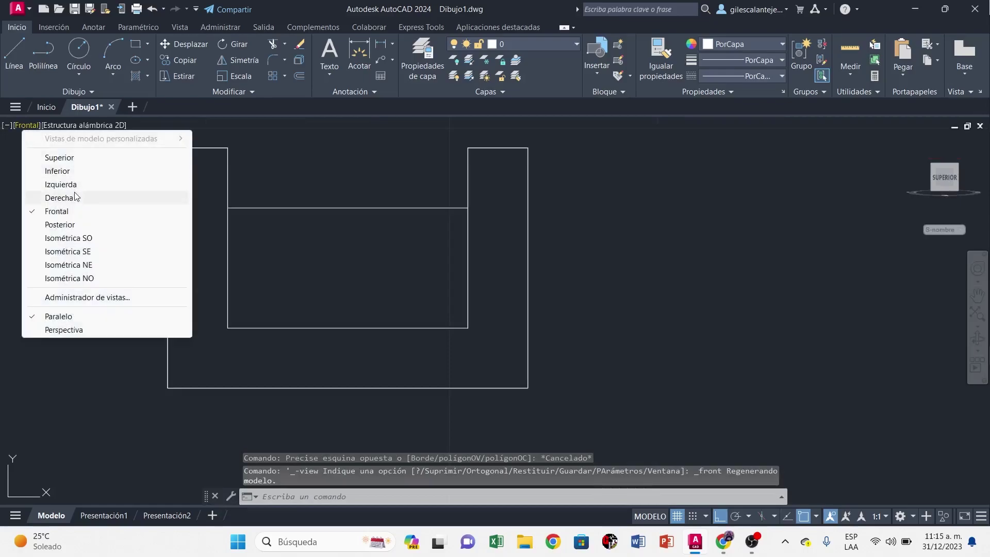
pyautogui.click(81, 195)
pyautogui.scroll(-2, 81, 195)
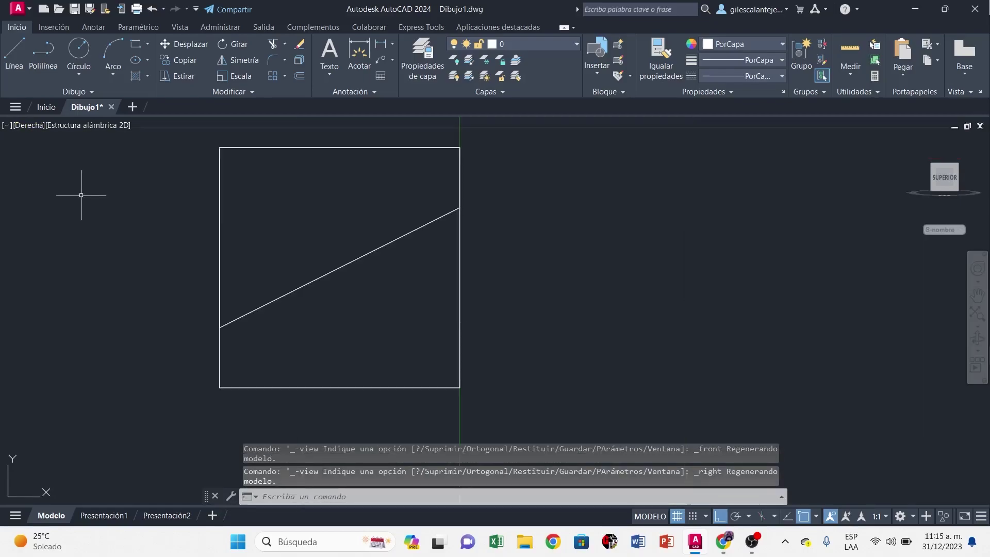
pyautogui.click(17, 125)
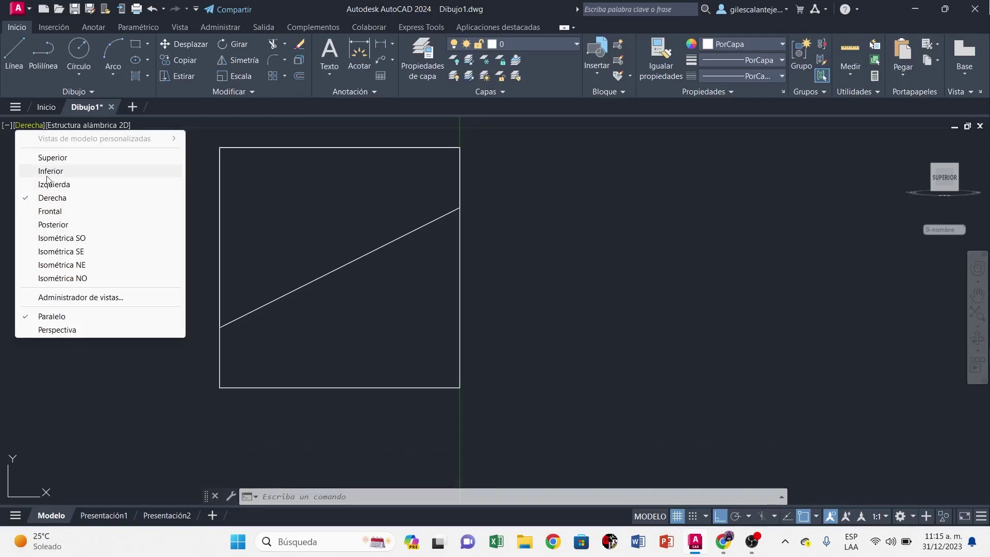
# Draw a horizontal guide line rightward from the model's bottom-right corner.
pyautogui.click(44, 49)
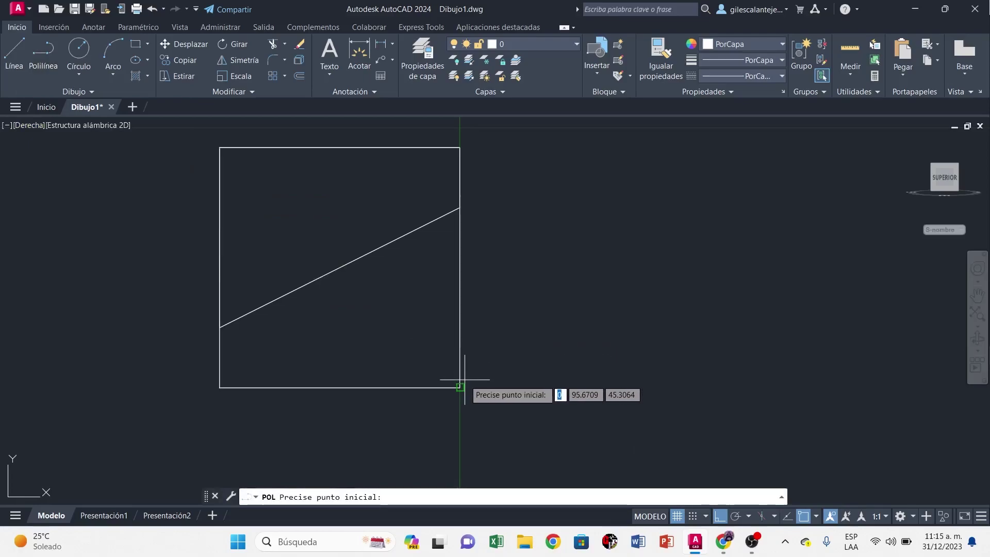
pyautogui.press('Escape')
pyautogui.click(14, 52)
pyautogui.click(461, 387)
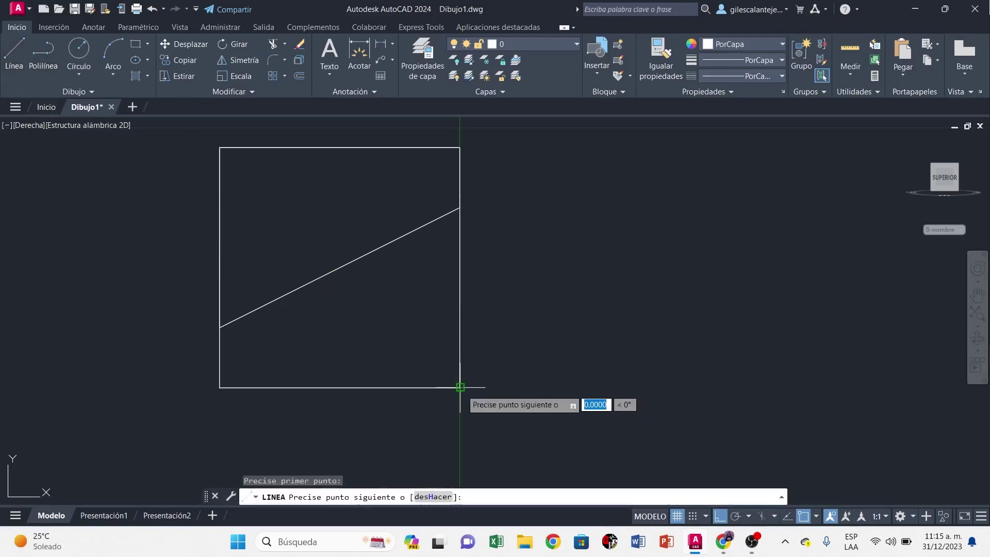
pyautogui.click(652, 388)
pyautogui.press('Escape')
# Draw a closed right triangle with 4-unit legs from the line's right end.
pyautogui.click(43, 51)
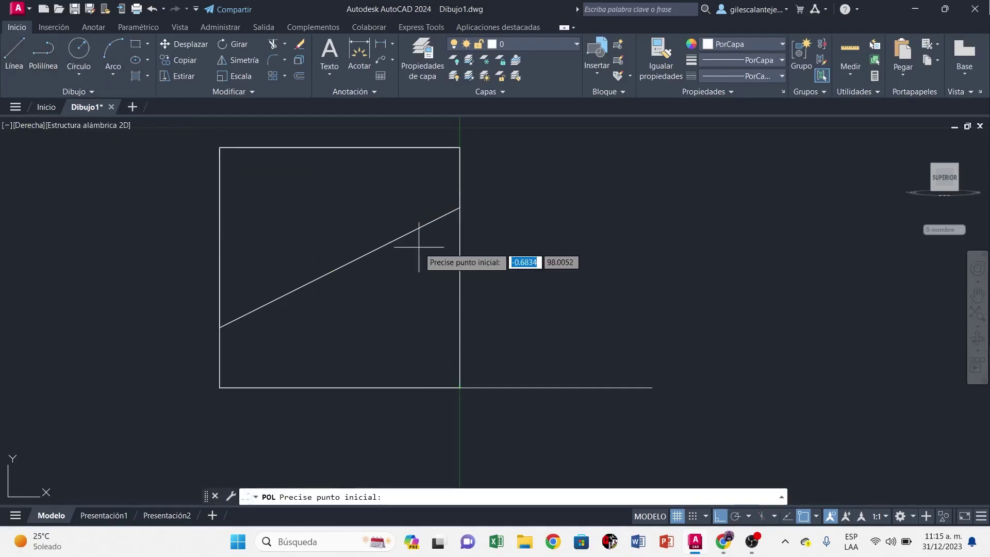
pyautogui.click(652, 387)
pyautogui.write('4')
pyautogui.press('Return')
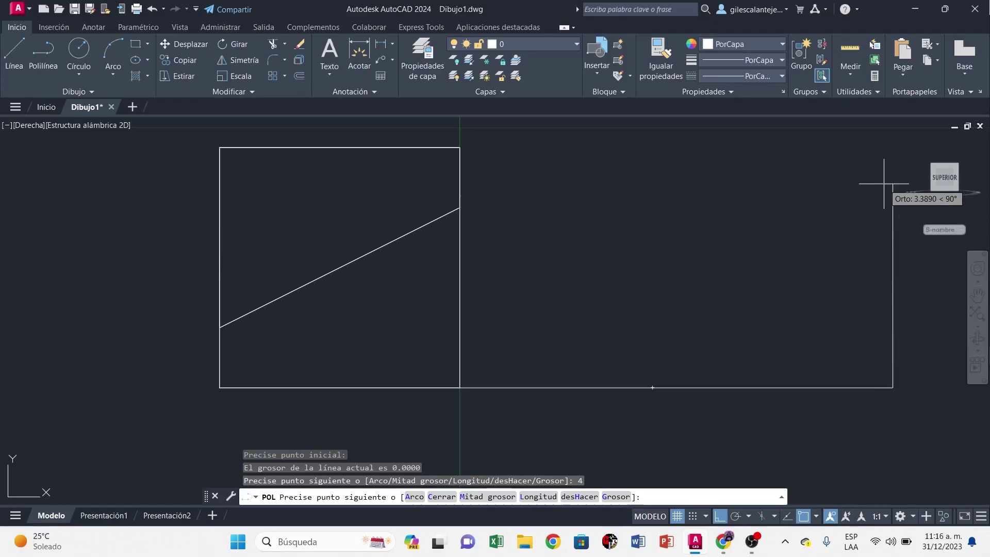
pyautogui.write('4')
pyautogui.press('Return')
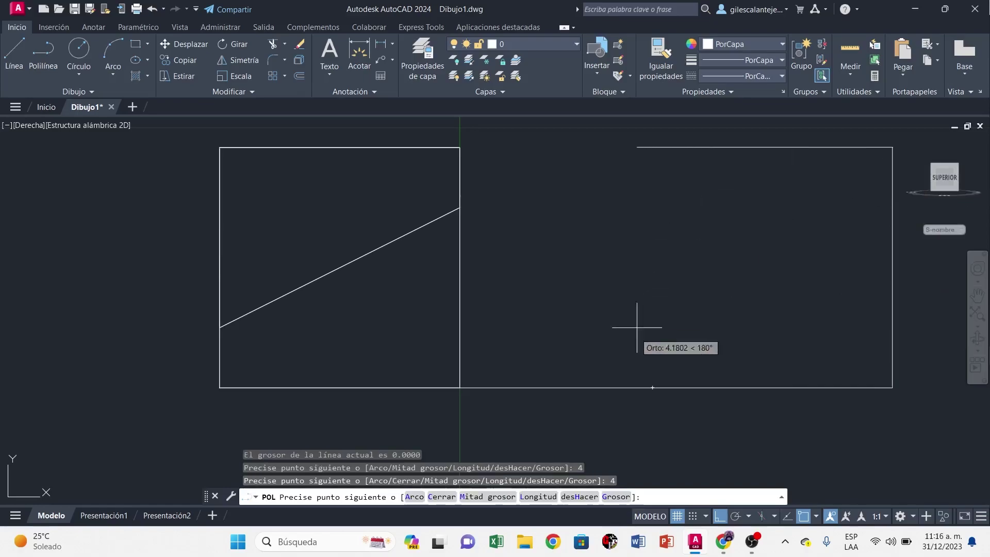
pyautogui.click(652, 387)
pyautogui.press('Escape')
pyautogui.click(686, 356)
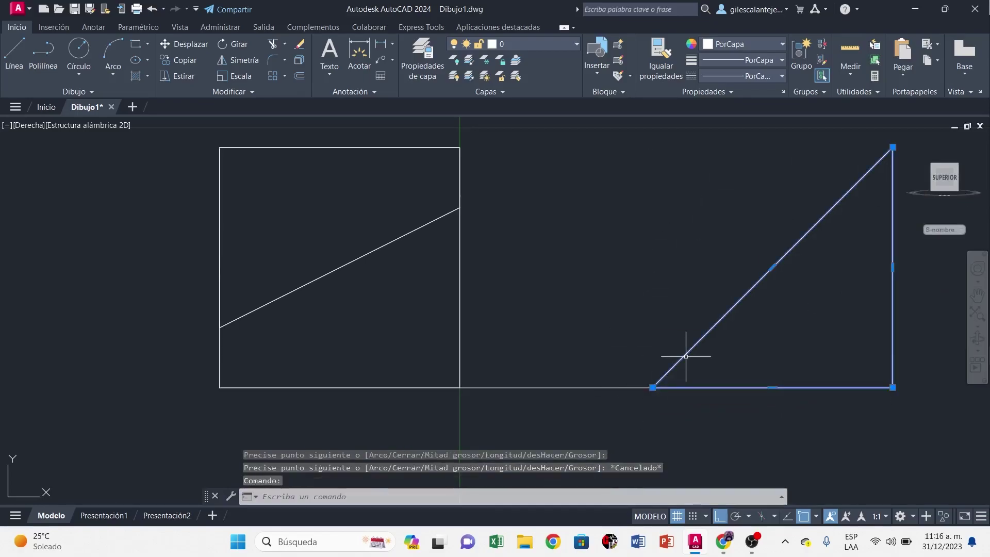
# Extrude the triangle 4 units with XT.
pyautogui.write('x')
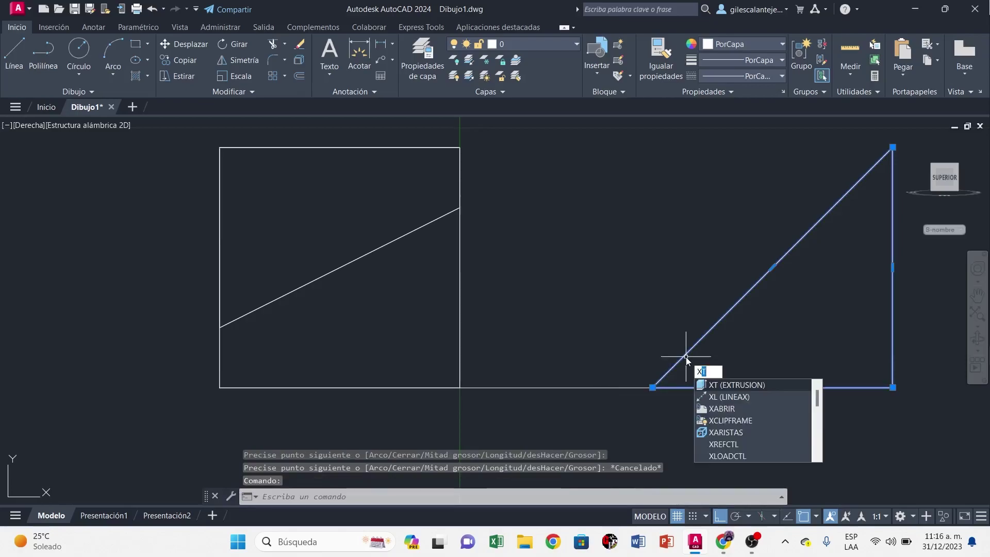
pyautogui.press('Return')
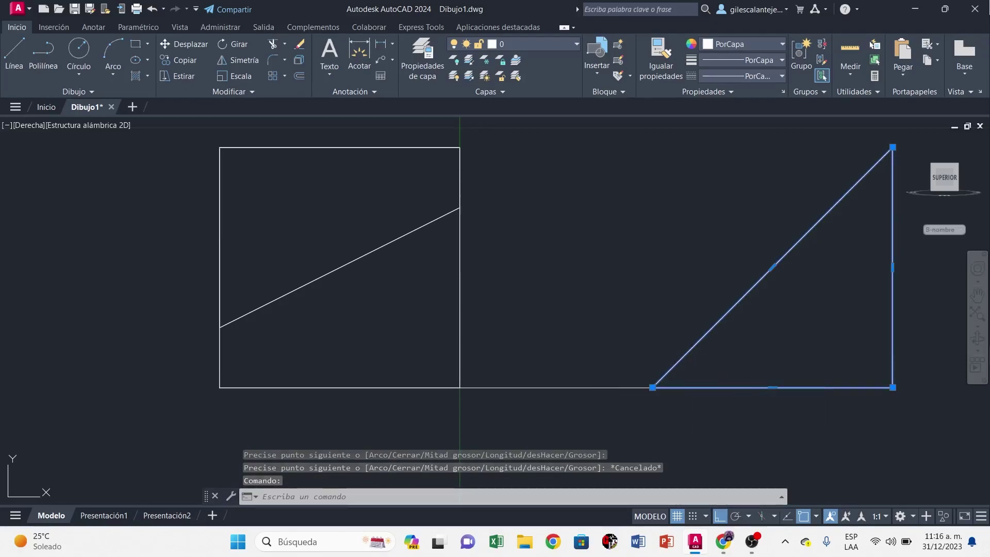
pyautogui.write('4')
pyautogui.press('Return')
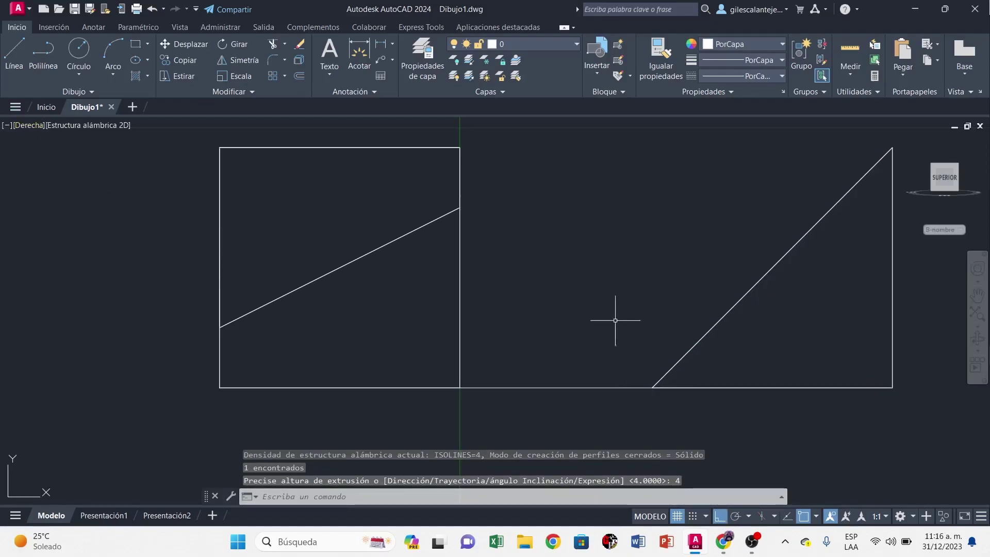
# Draw a closed sloped outline from the triangle's bottom-left corner, 2 units up, to its top corner.
pyautogui.moveTo(658, 339)
pyautogui.mouseDown(button='middle')
pyautogui.moveTo(511, 304)
pyautogui.moveTo(488, 338)
pyautogui.mouseUp(button='middle')
pyautogui.click(43, 54)
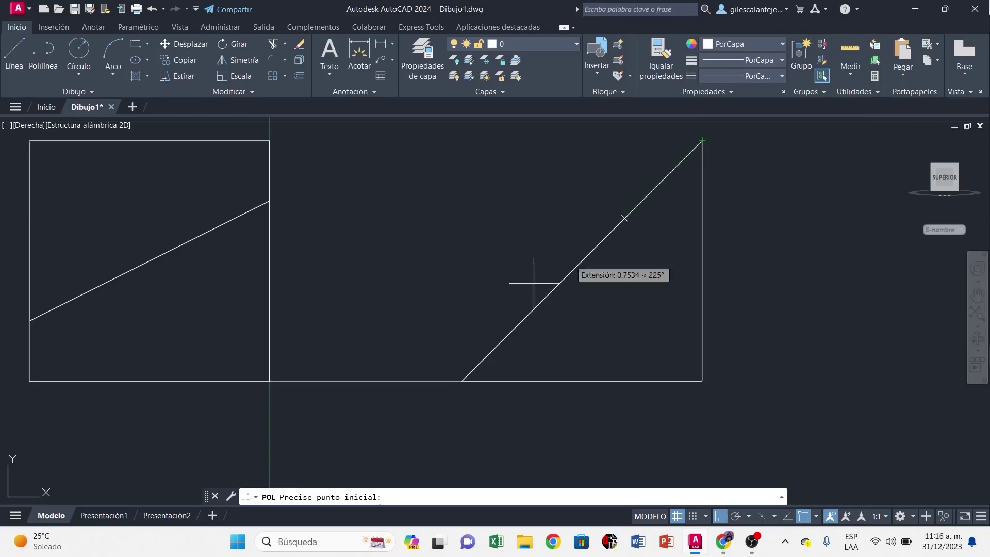
pyautogui.click(462, 382)
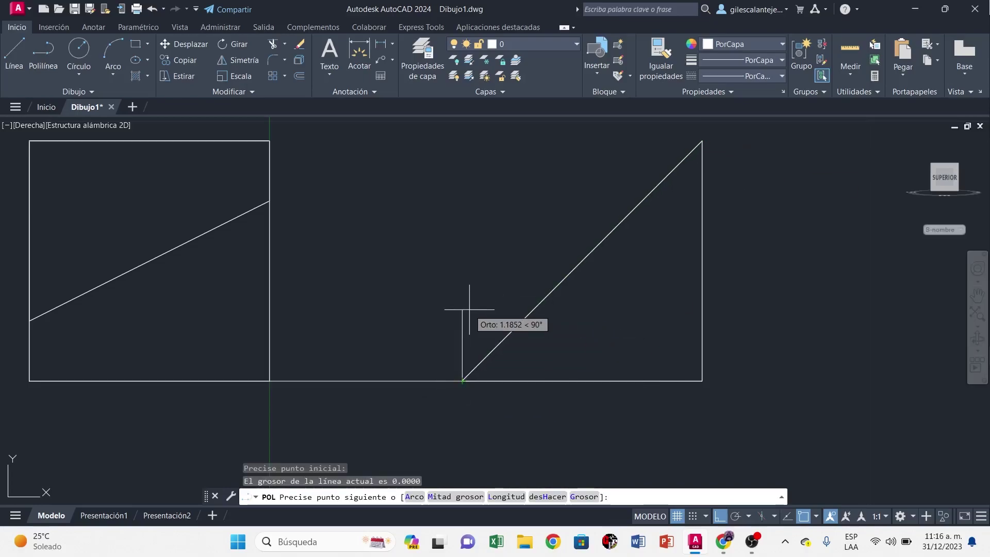
pyautogui.write('2')
pyautogui.press('Return')
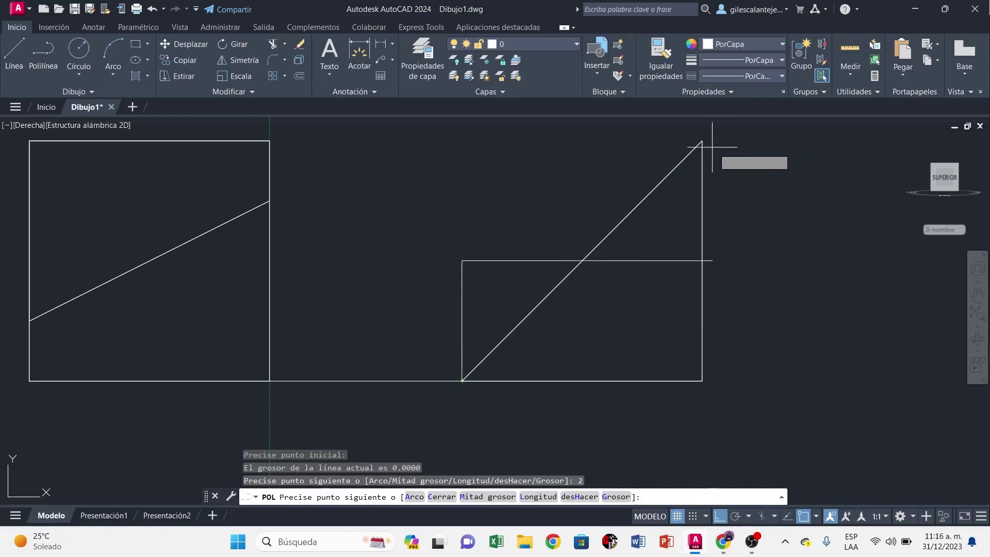
pyautogui.click(702, 140)
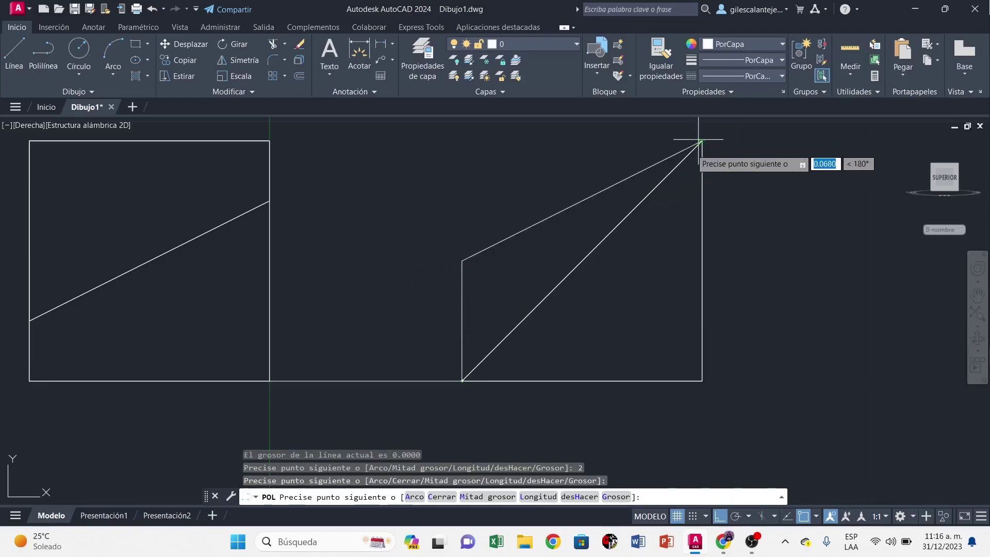
pyautogui.click(463, 381)
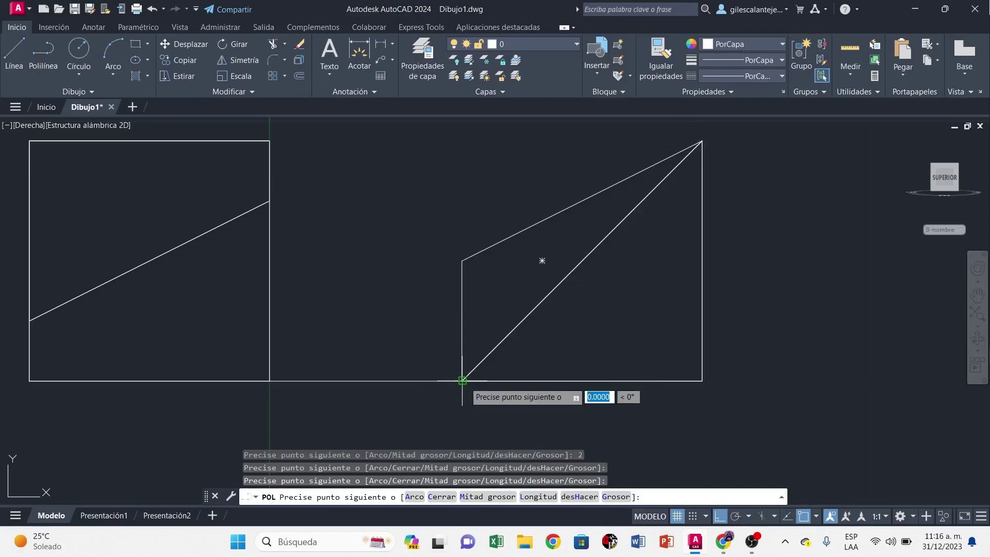
pyautogui.press('Escape')
# Extrude the sloped outline 1 unit.
pyautogui.click(462, 278)
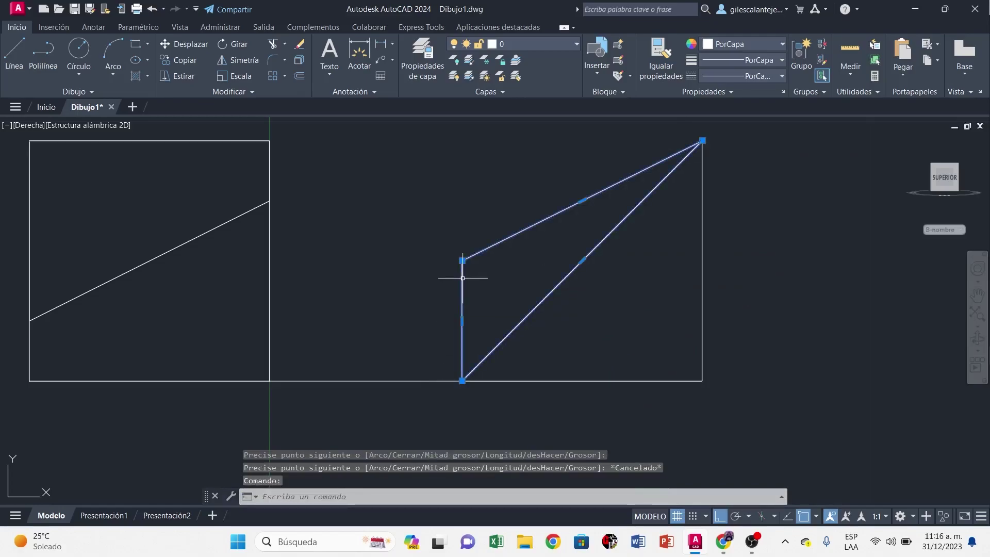
pyautogui.write('xt')
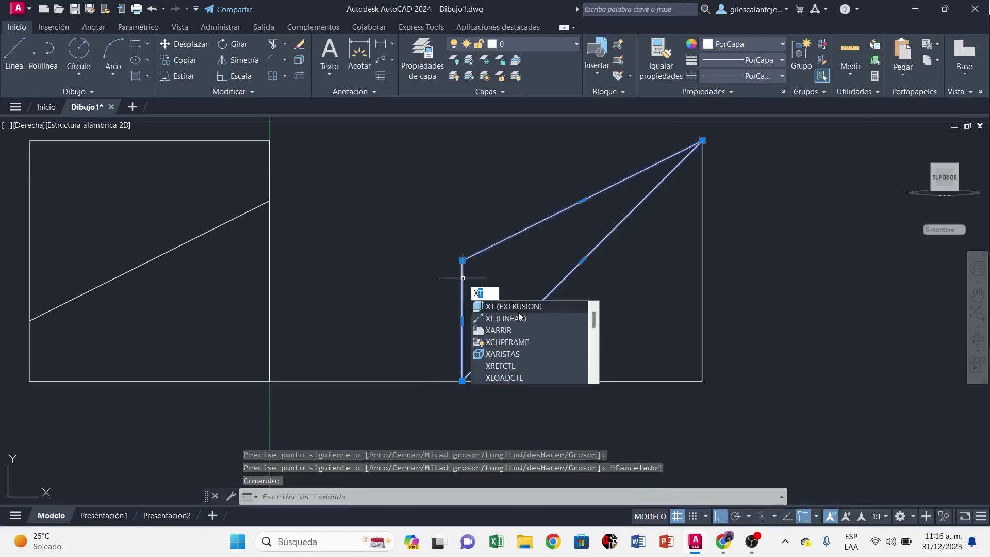
pyautogui.press('Return')
pyautogui.write('1')
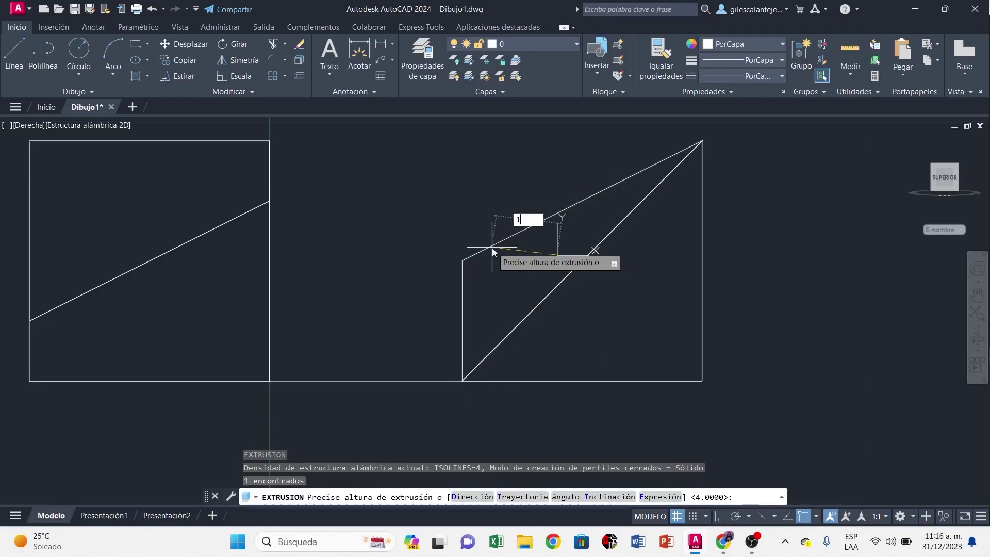
pyautogui.press('Return')
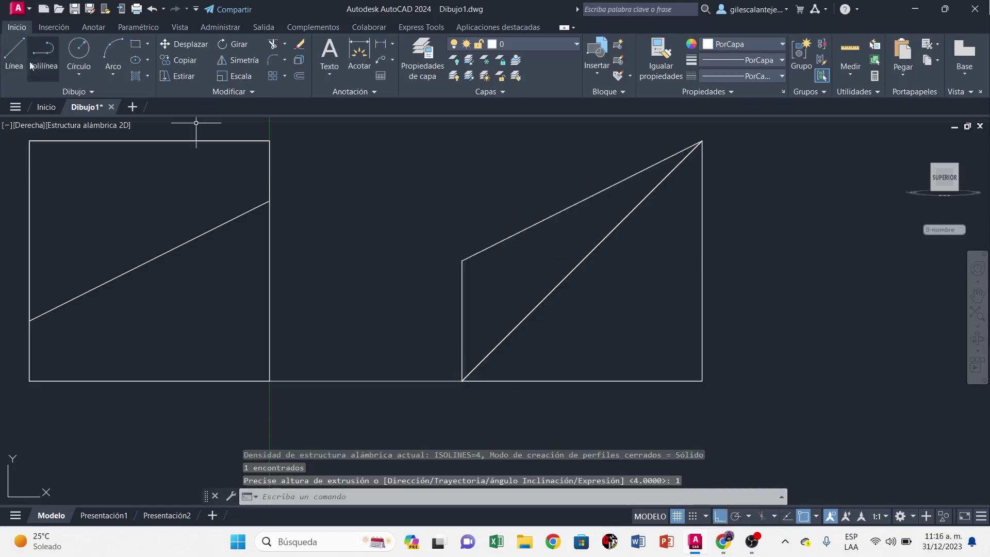
# Draw a closed 4×4 square polyline starting at the profile's bottom-right corner.
pyautogui.click(43, 51)
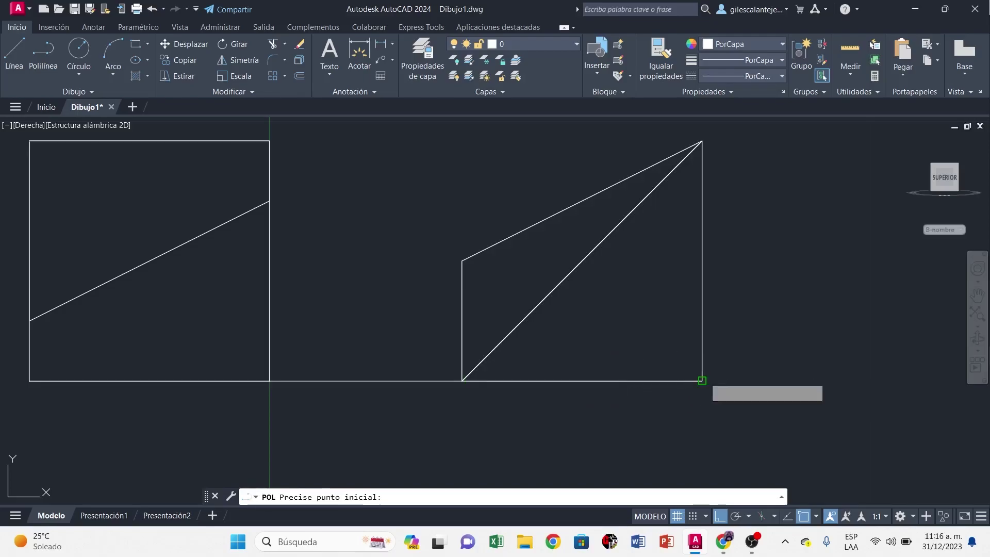
pyautogui.click(703, 380)
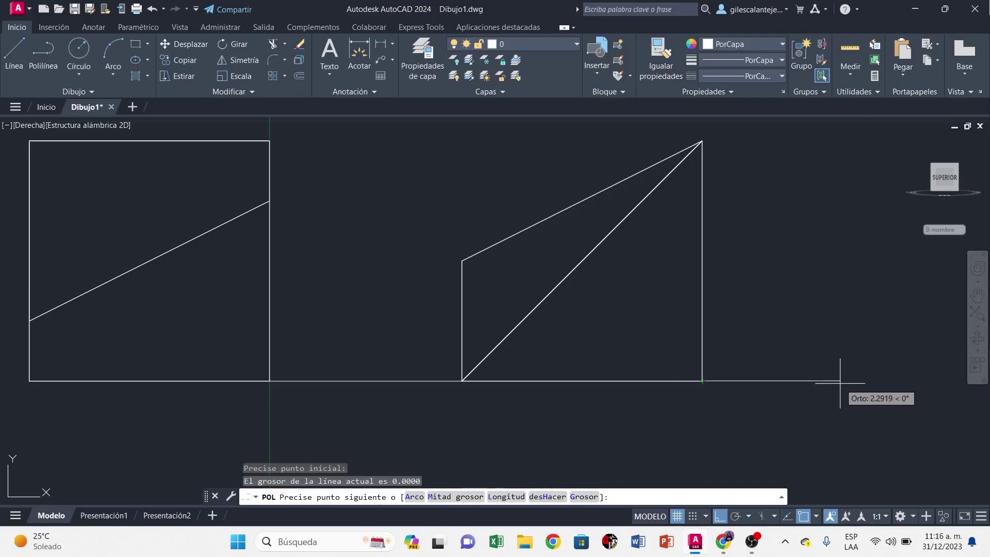
pyautogui.write('4')
pyautogui.press('Return')
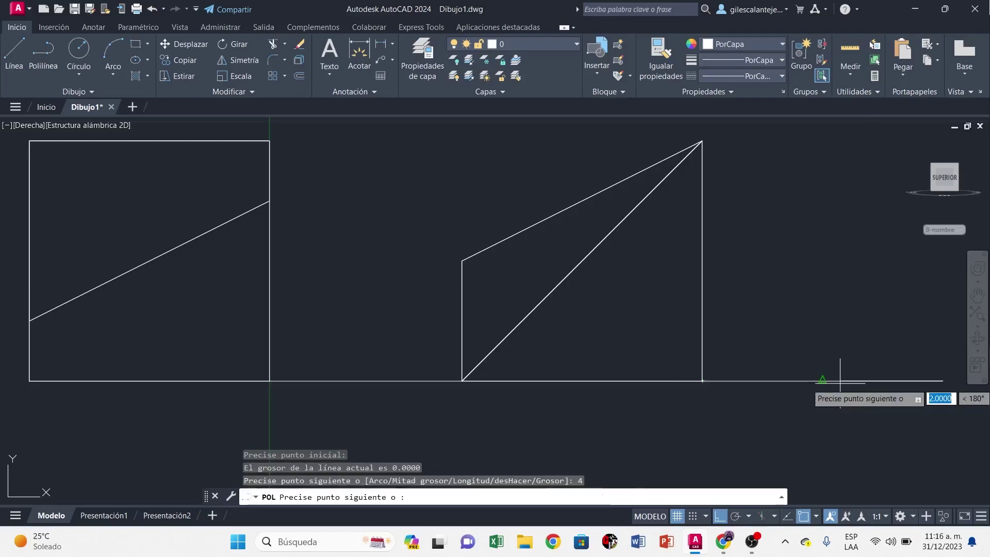
pyautogui.scroll(-2, 819, 353)
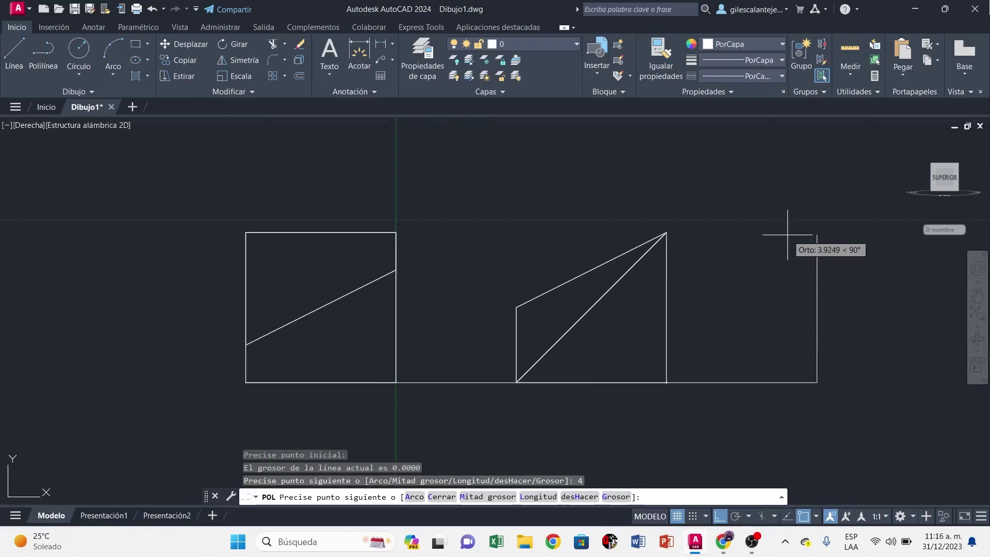
pyautogui.write('4')
pyautogui.press('Return')
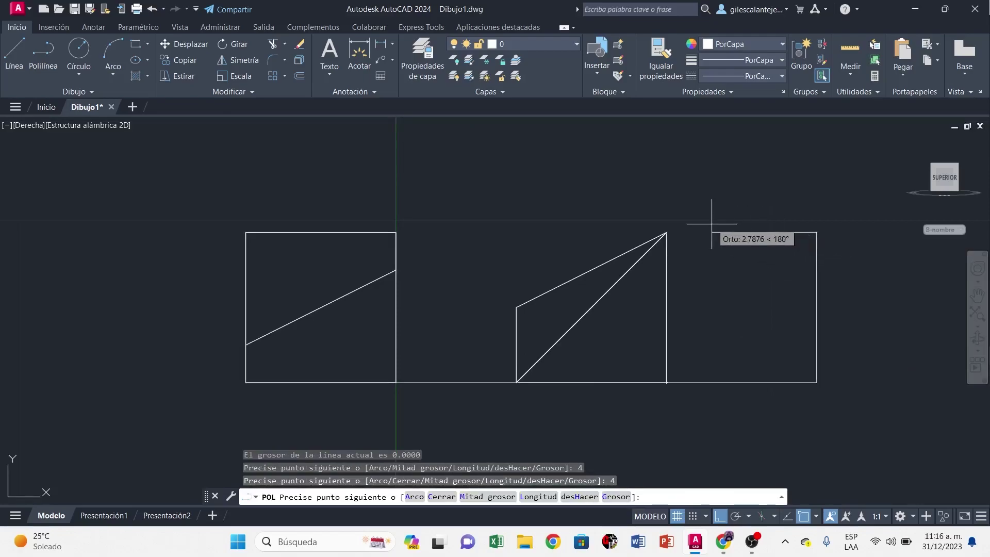
pyautogui.press('Return')
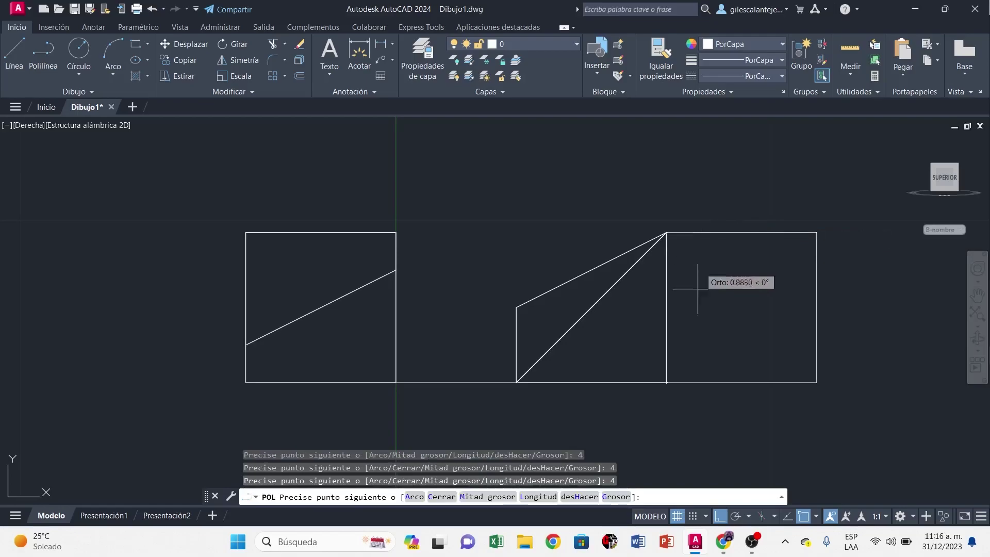
pyautogui.click(665, 381)
pyautogui.press('Escape')
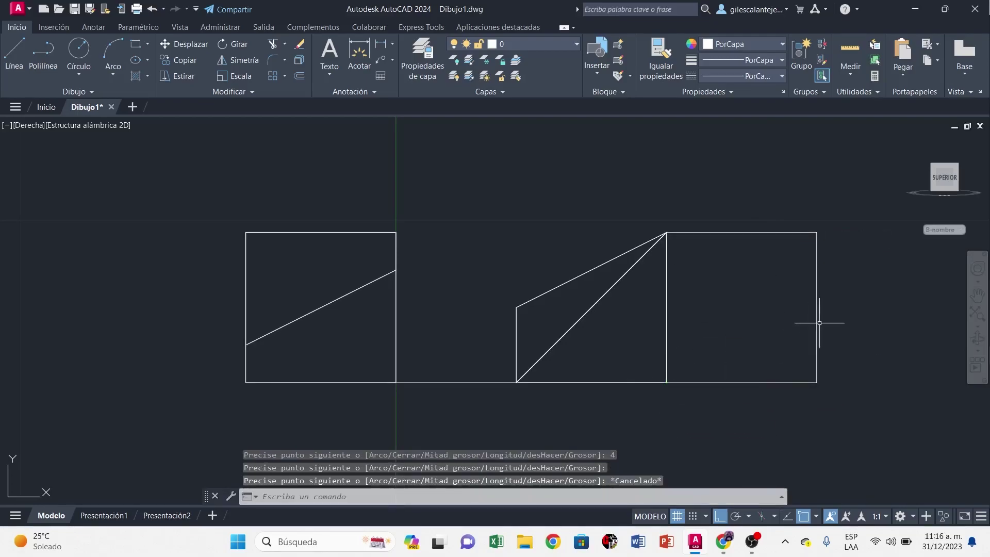
# Extrude the square 1 unit with XT.
pyautogui.click(816, 319)
pyautogui.write('x')
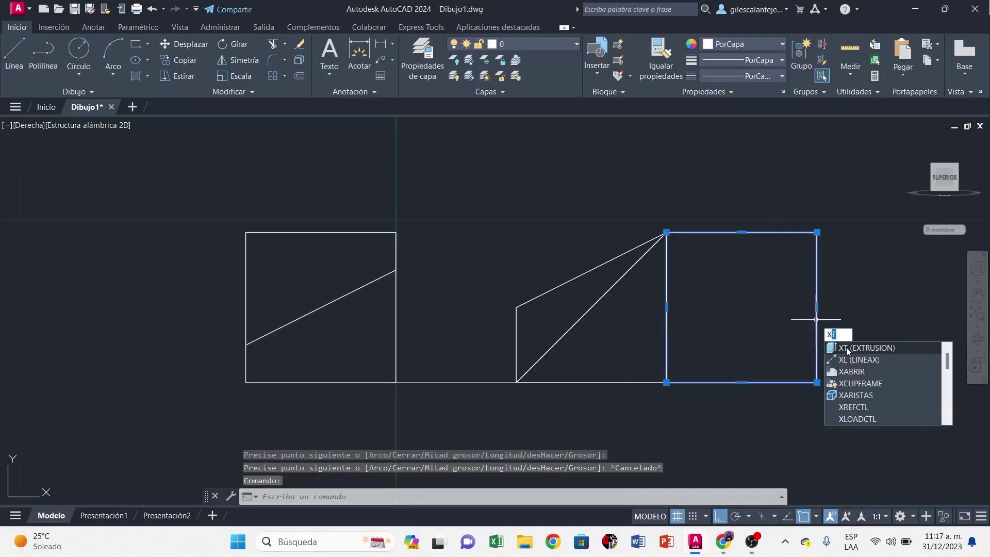
pyautogui.click(848, 348)
pyautogui.press('Return')
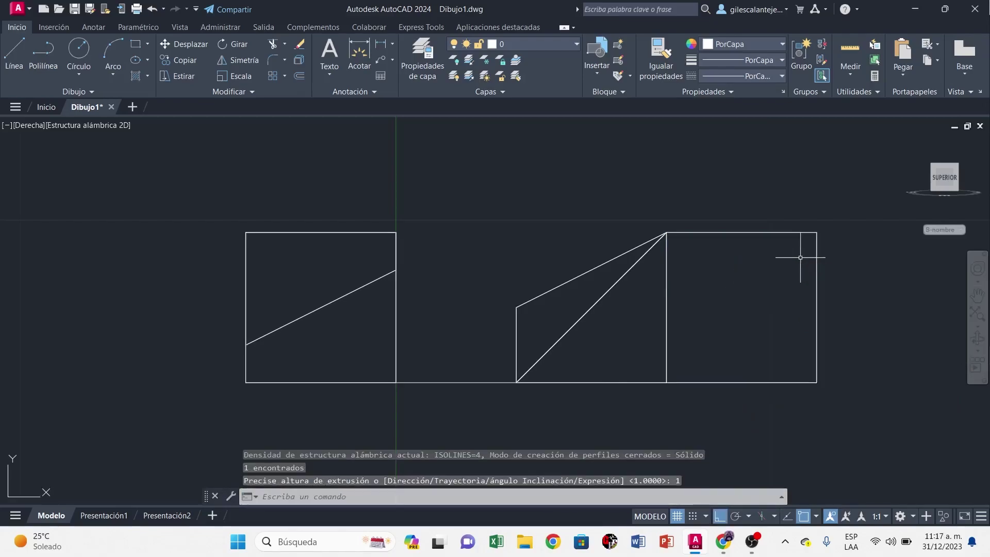
# Switch to SE isometric and draw a guide line down-right from the block's bottom corner.
pyautogui.click(35, 126)
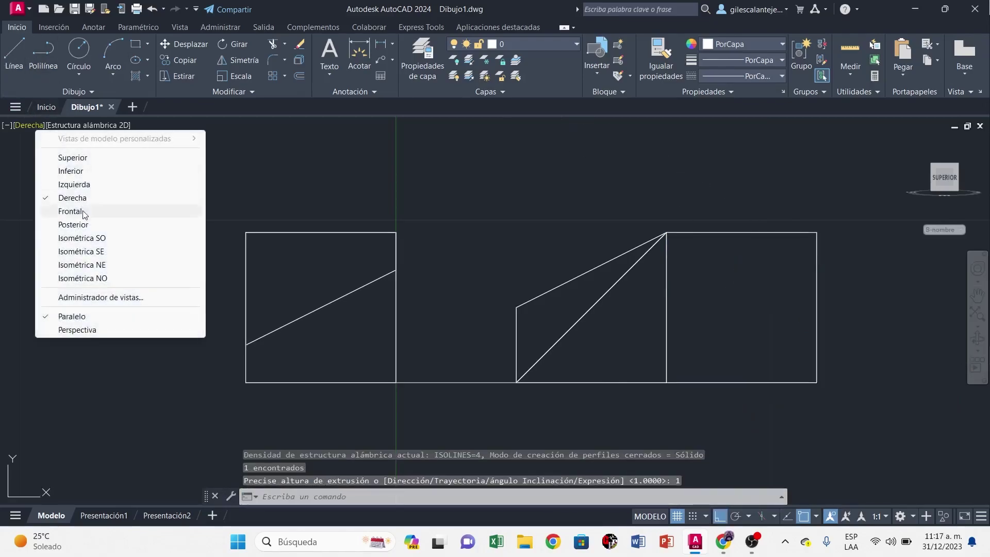
pyautogui.click(82, 251)
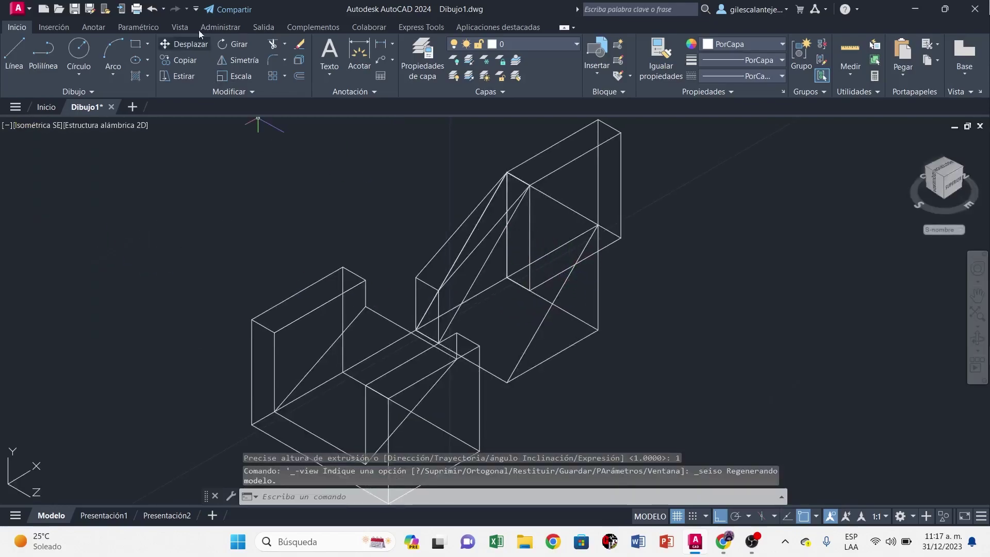
pyautogui.click(14, 51)
pyautogui.scroll(-2, 575, 307)
pyautogui.moveTo(575, 307); pyautogui.dragTo(515, 265, button='middle')
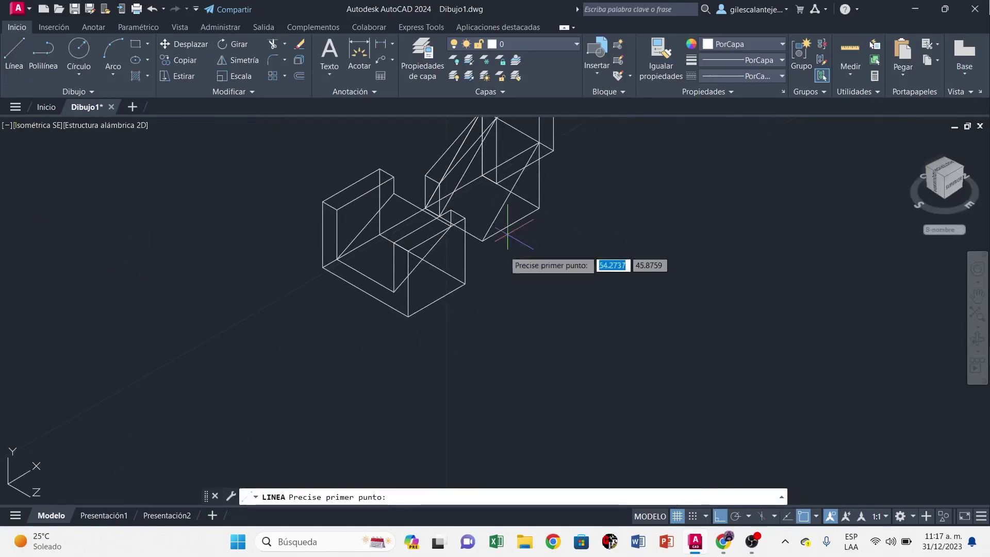
pyautogui.click(407, 315)
pyautogui.click(479, 356)
pyautogui.press('Escape')
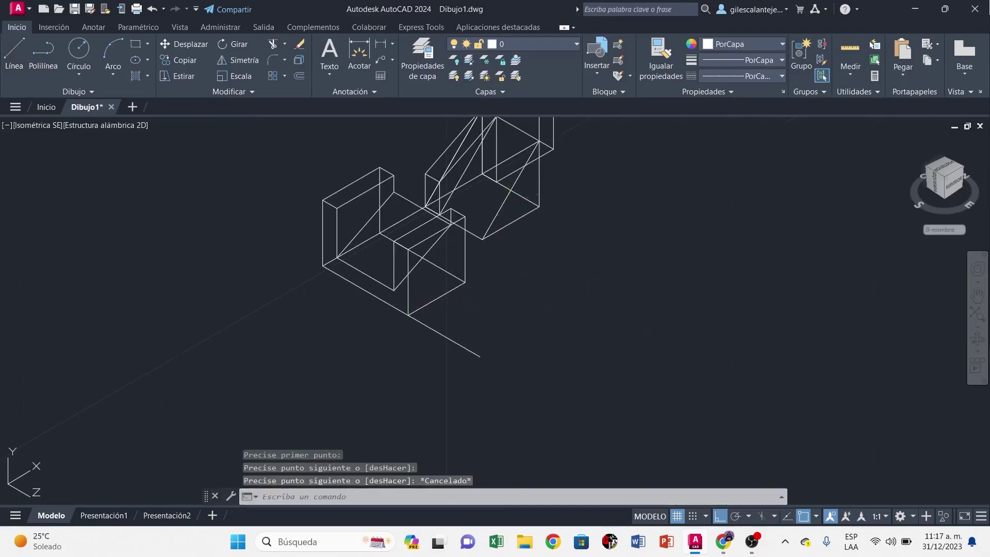
# Move the two sloped solids from a bottom corner to the guide line's end.
pyautogui.click(505, 204)
pyautogui.press('Escape')
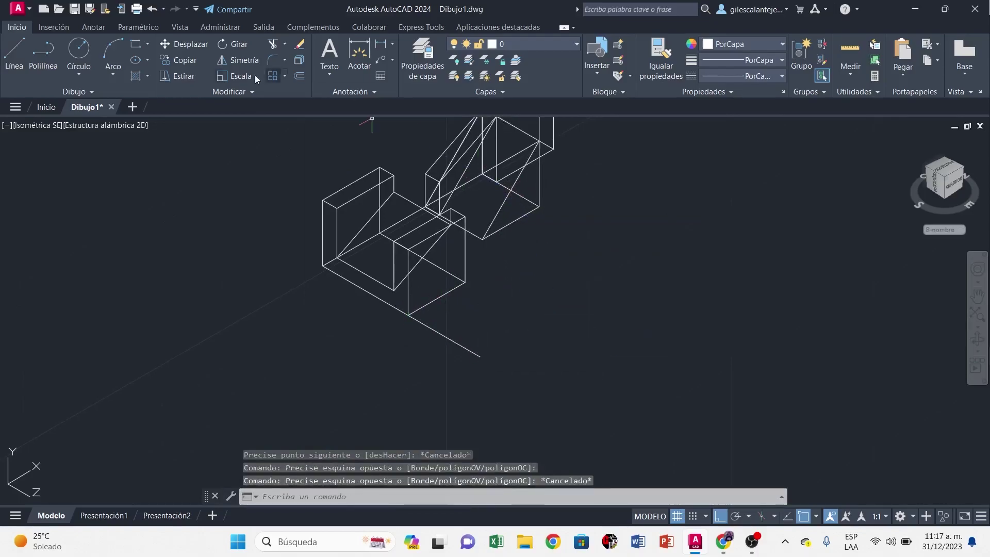
pyautogui.click(183, 44)
pyautogui.click(469, 190)
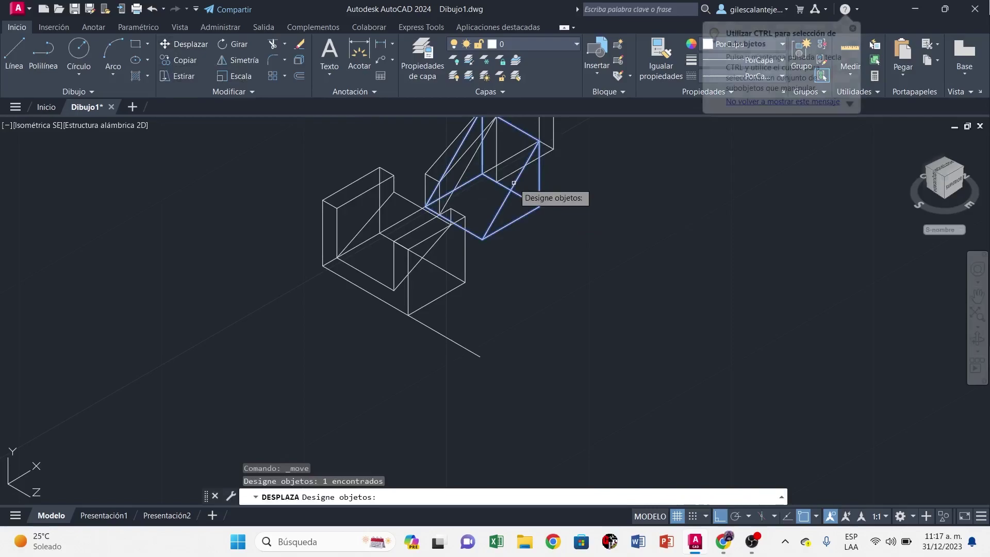
pyautogui.click(436, 159)
pyautogui.press('Return')
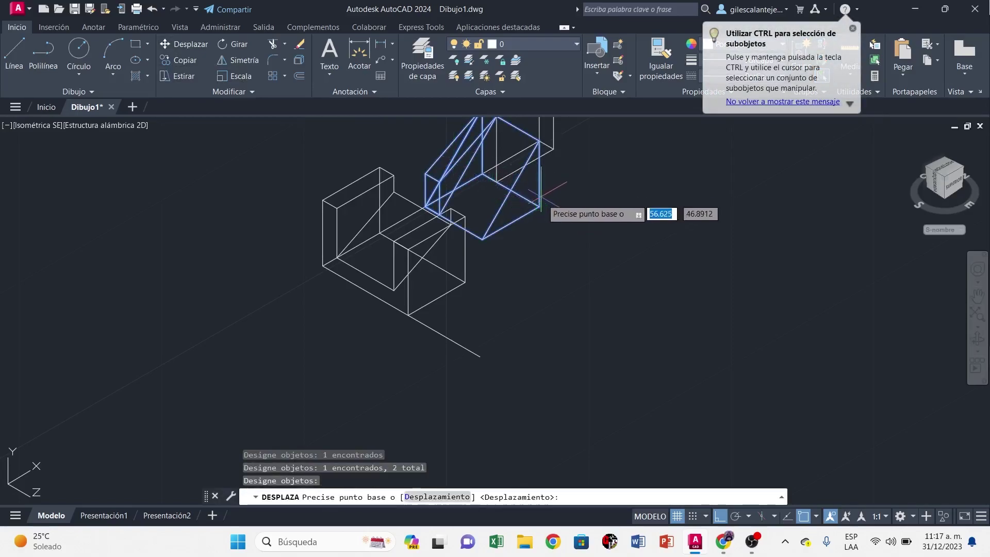
pyautogui.click(539, 206)
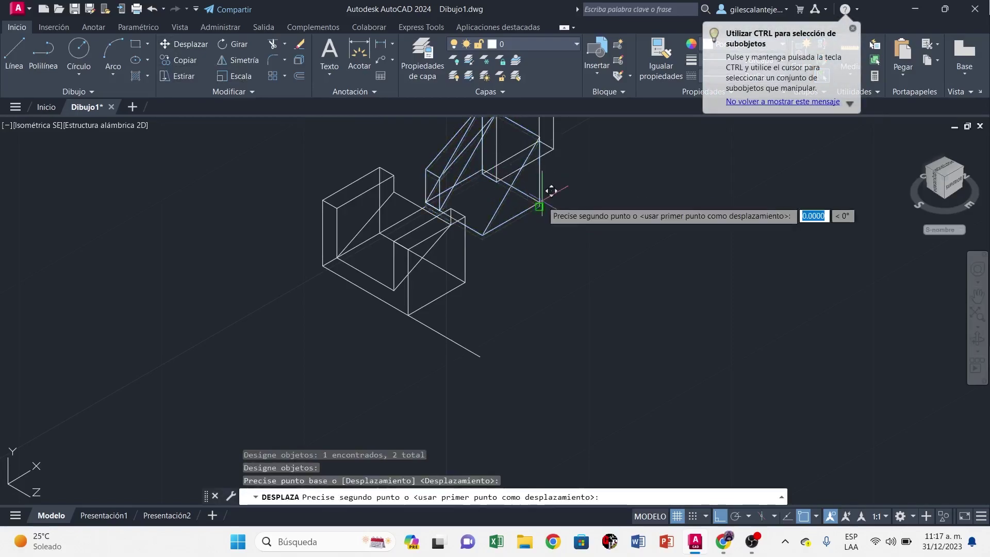
pyautogui.click(473, 354)
# Try moving the upper wedge and then the lower block, cancelling both moves.
pyautogui.click(498, 166)
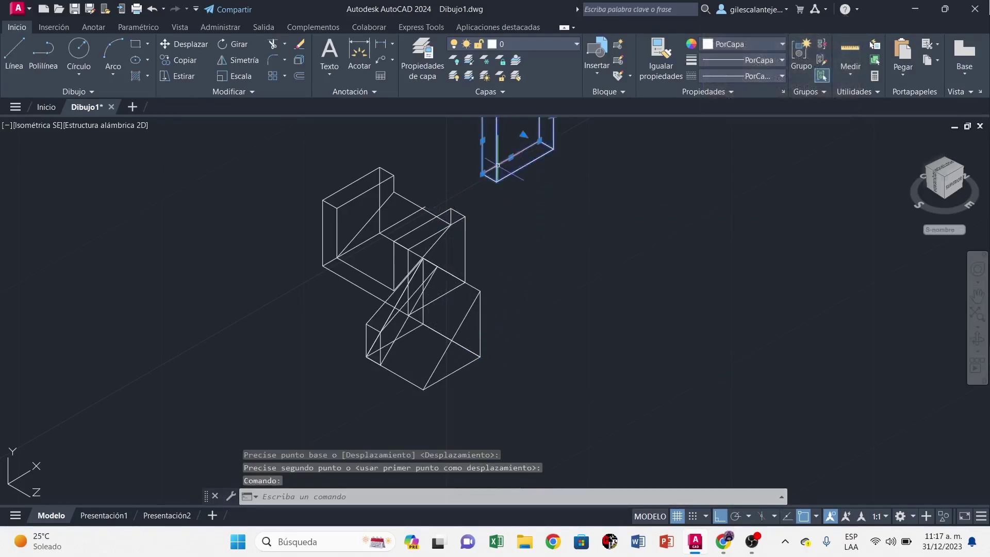
pyautogui.press('Return')
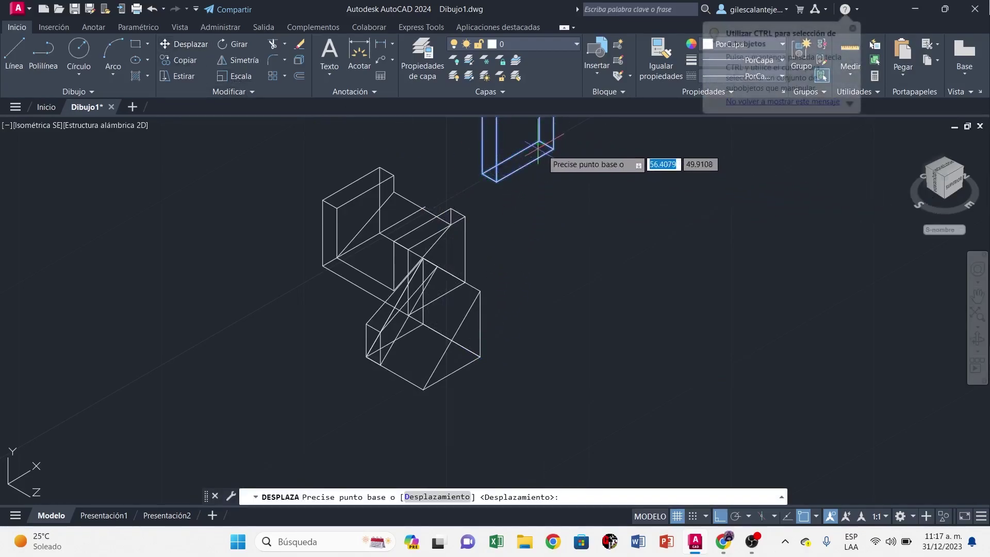
pyautogui.click(553, 149)
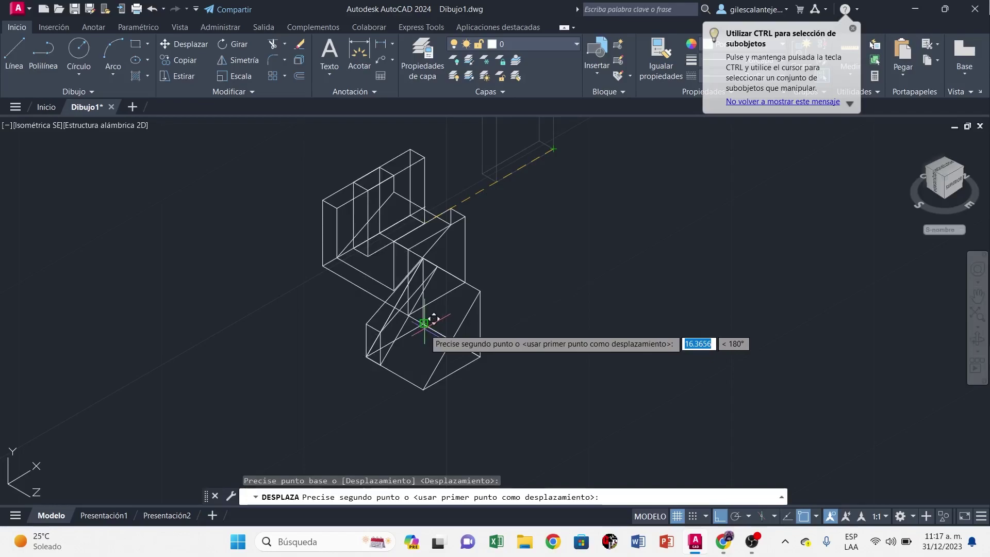
pyautogui.press('Escape')
pyautogui.click(475, 394)
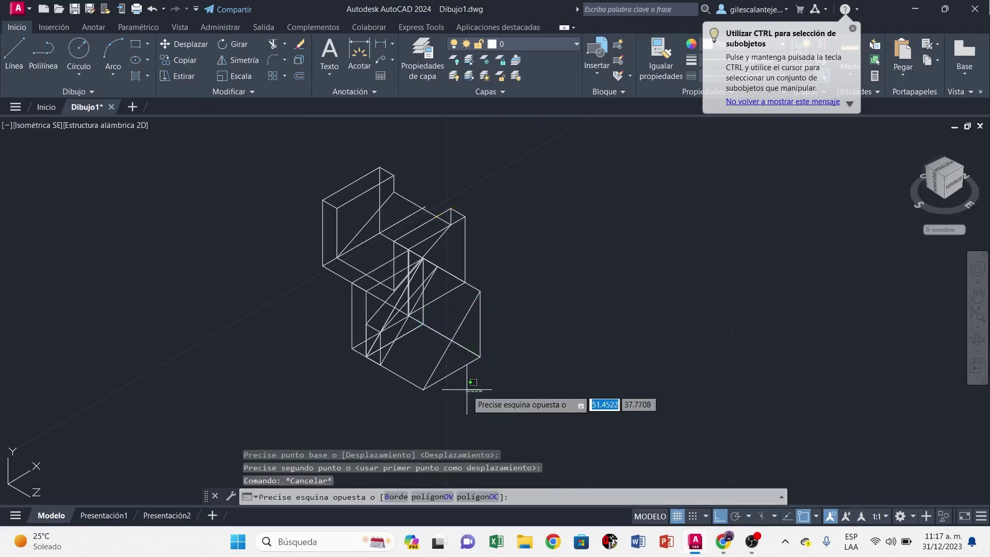
pyautogui.click(353, 319)
pyautogui.click(180, 51)
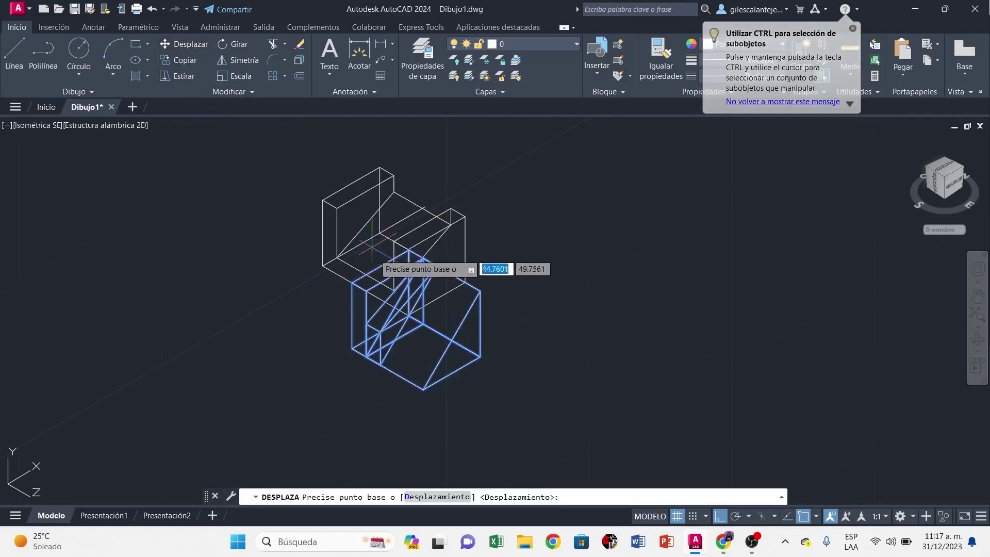
pyautogui.click(417, 304)
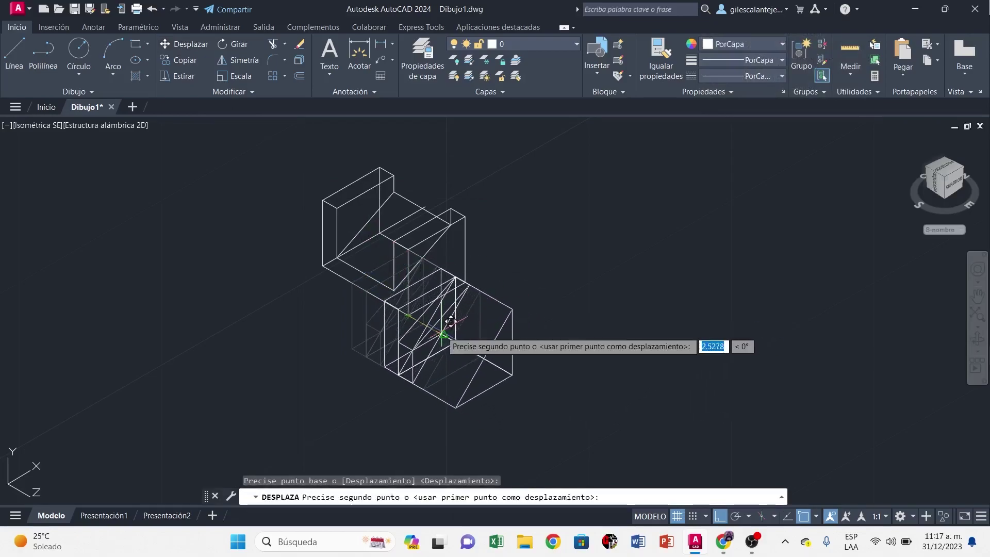
pyautogui.press('Escape')
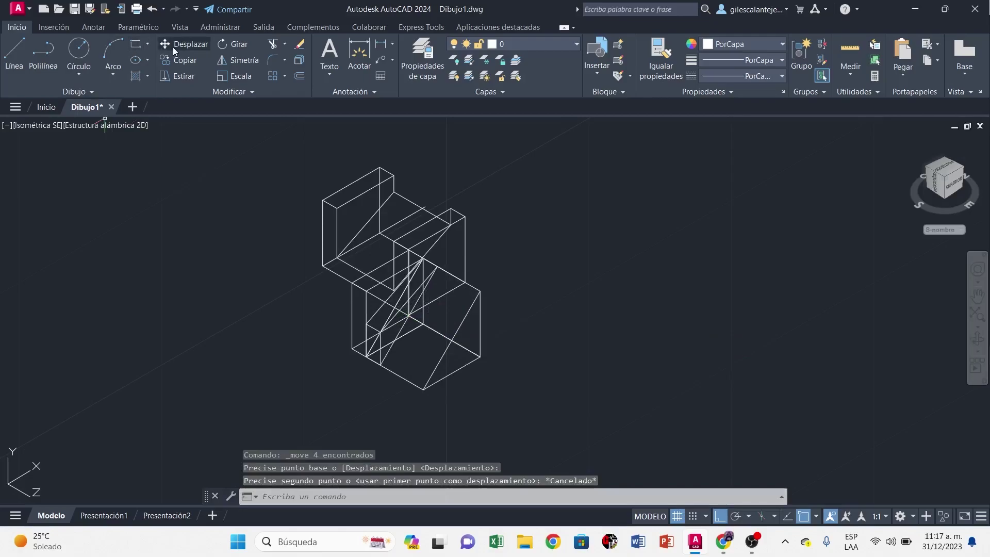
pyautogui.click(174, 46)
pyautogui.press('Escape')
# Move the block and its wedges down-right, clear of the U-shaped solid.
pyautogui.click(508, 420)
pyautogui.click(310, 294)
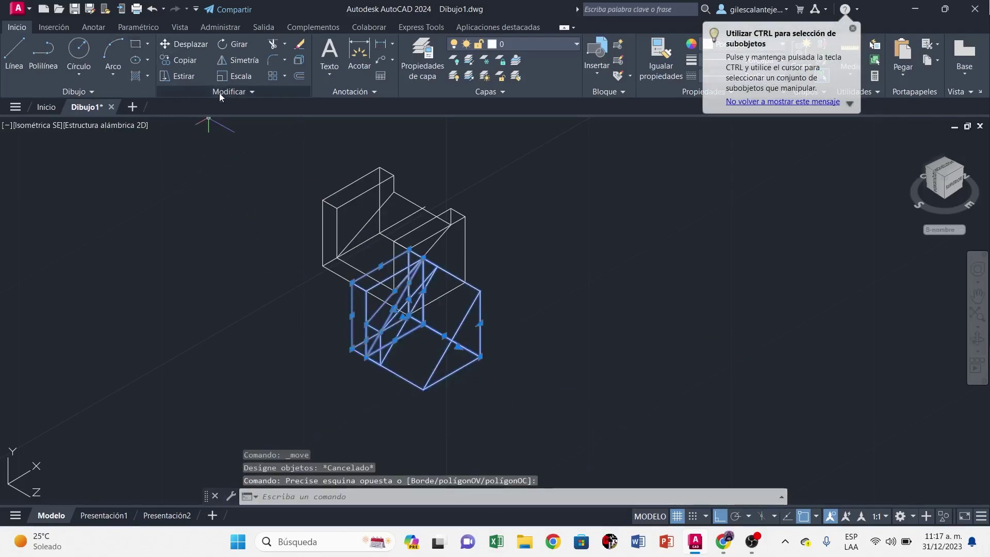
pyautogui.click(176, 45)
pyautogui.click(353, 349)
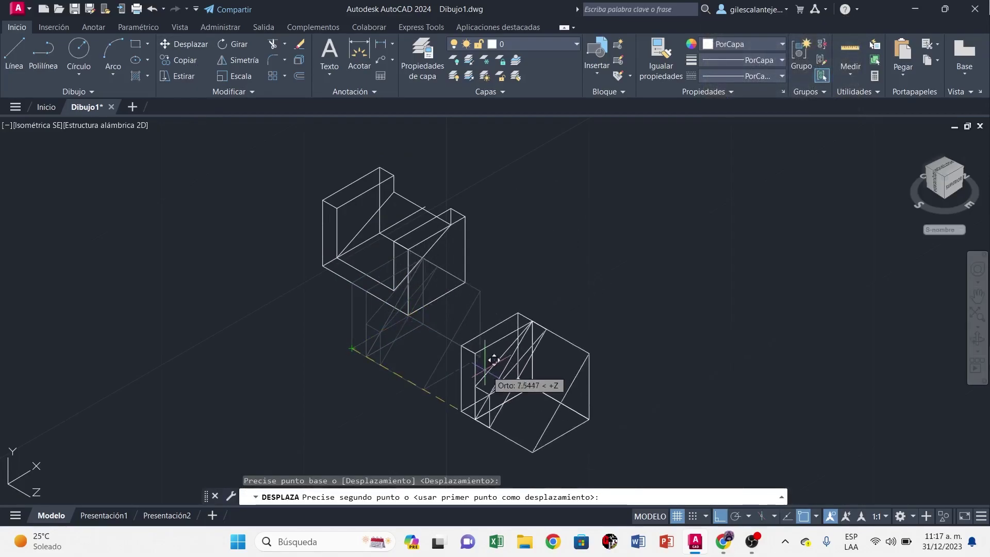
pyautogui.click(481, 354)
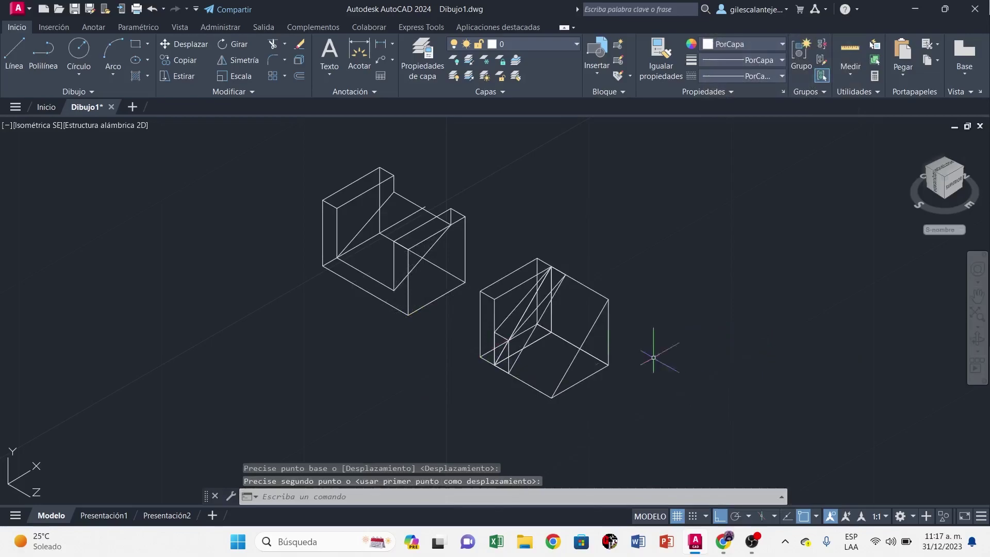
pyautogui.press('Escape')
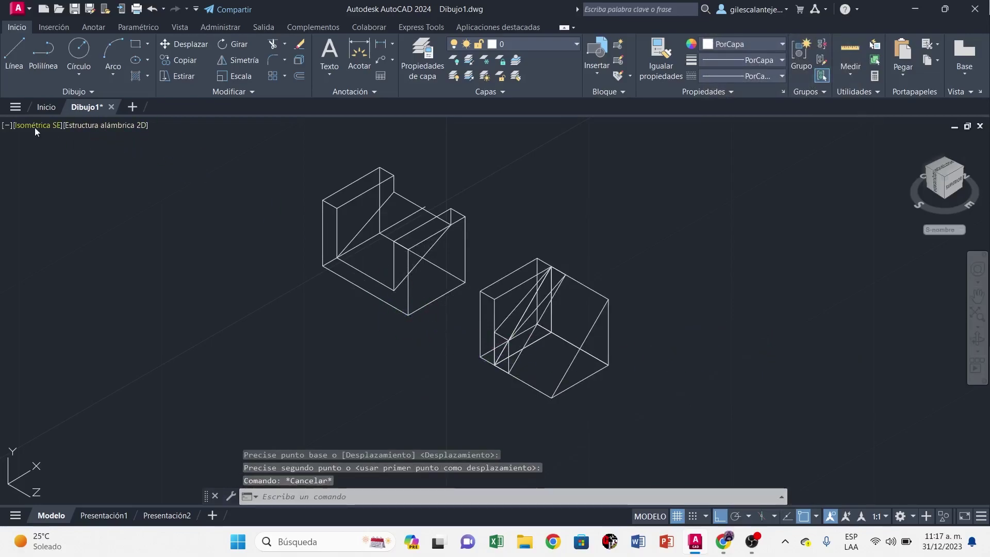
# Check the assembly in the Front view, then return to SE isometric.
pyautogui.click(36, 127)
pyautogui.click(99, 253)
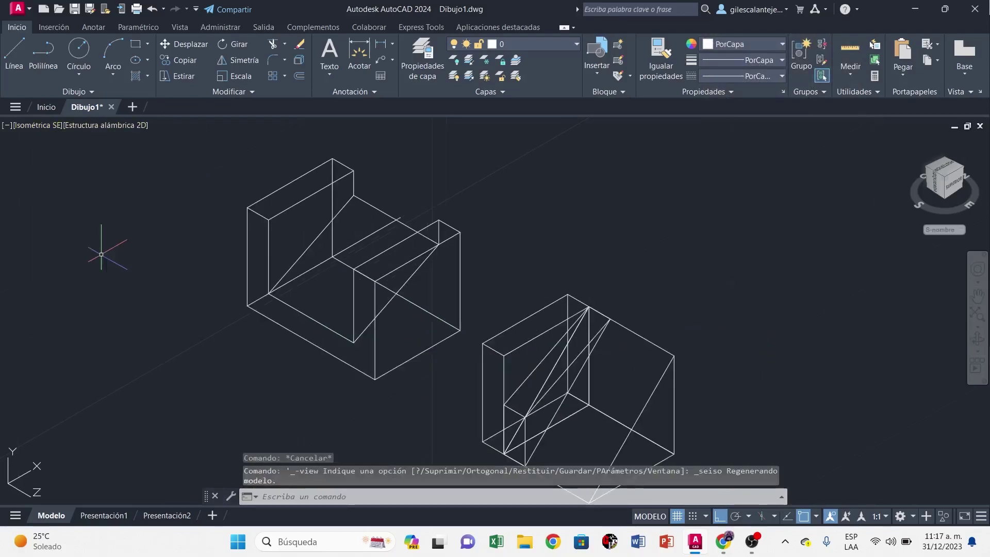
pyautogui.scroll(-2, 101, 254)
pyautogui.scroll(2, 139, 206)
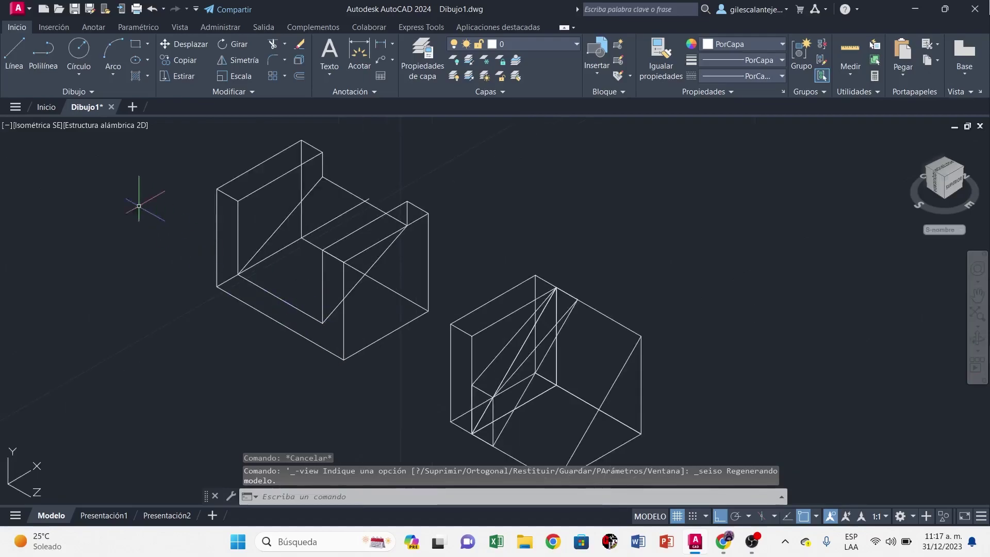
pyautogui.click(32, 127)
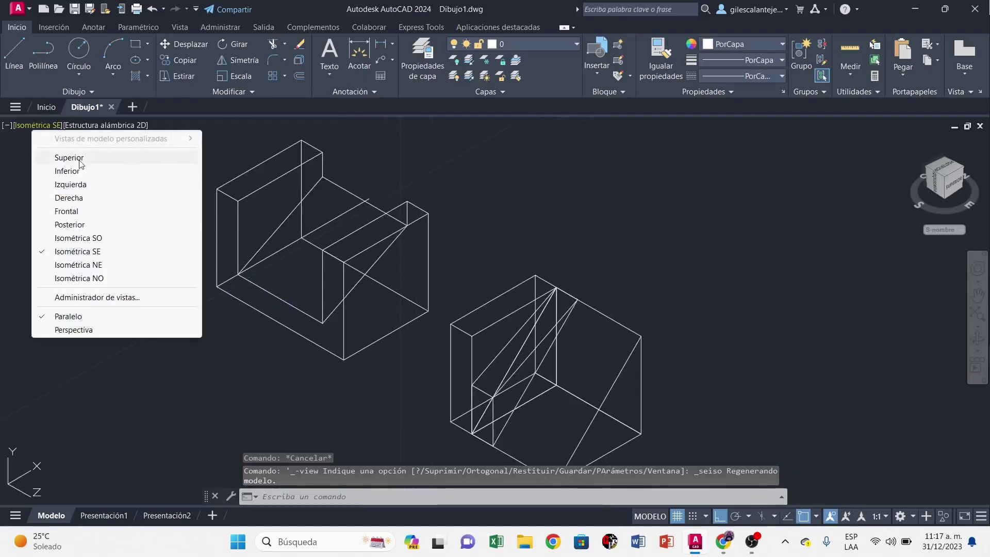
pyautogui.click(100, 211)
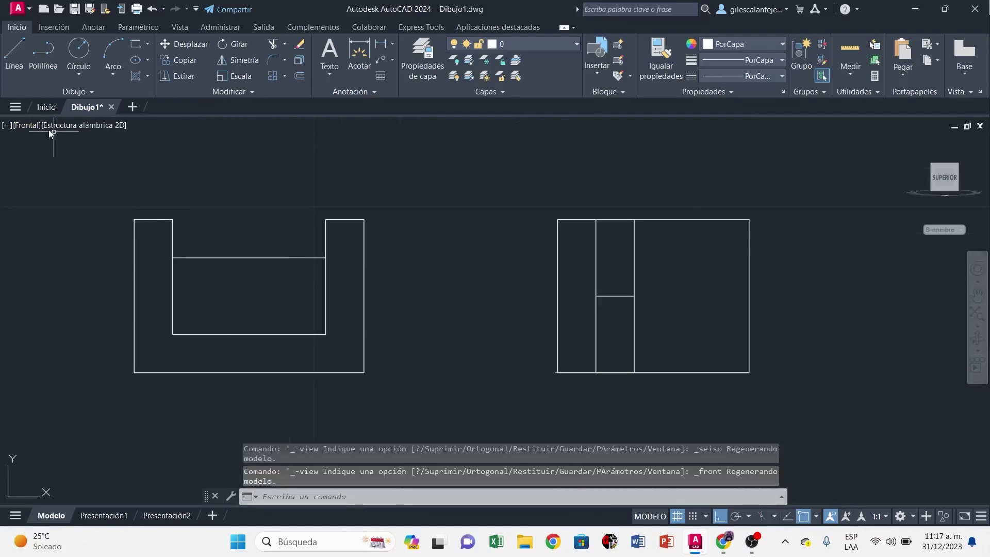
pyautogui.click(33, 126)
pyautogui.click(100, 252)
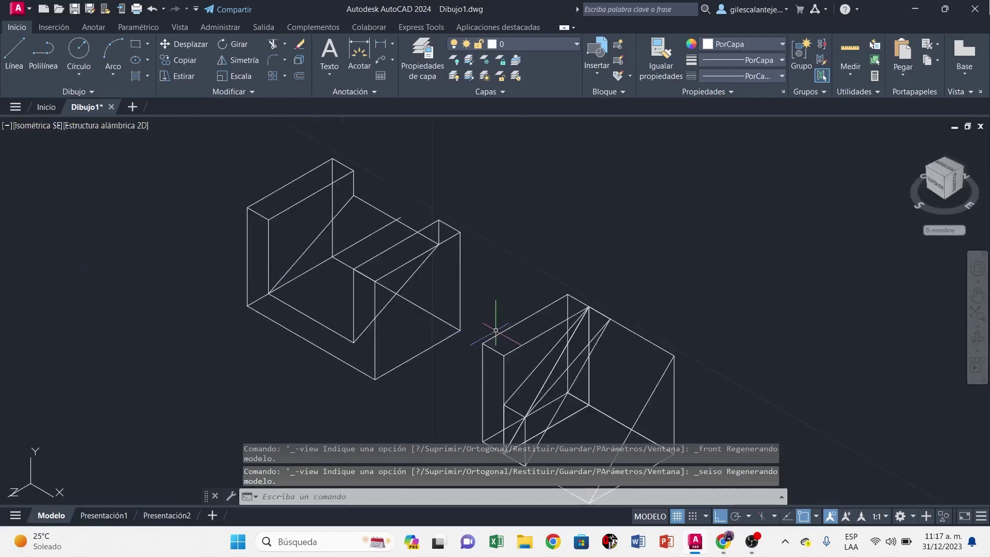
pyautogui.click(572, 373)
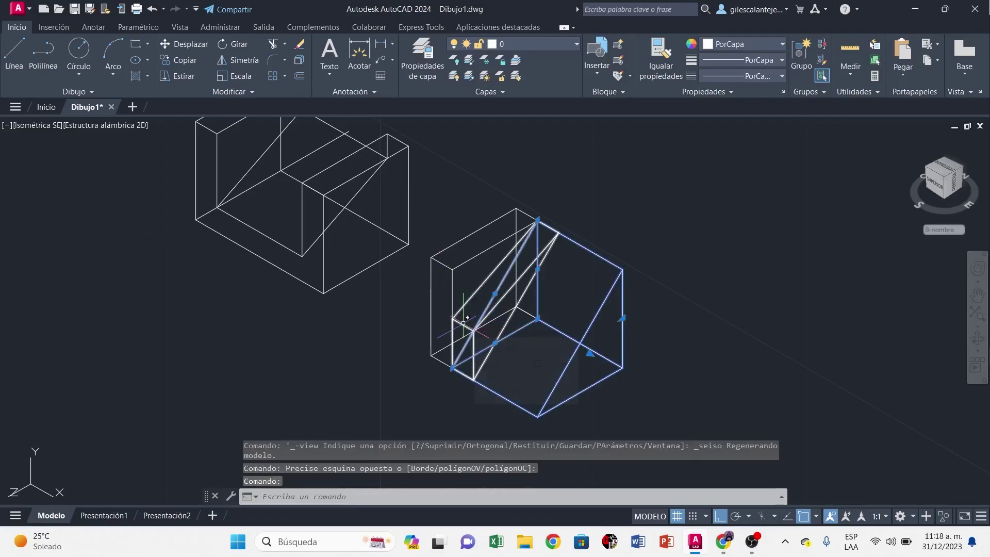
# Union the outer block with both sloped wedges into one solid.
pyautogui.write('union')
pyautogui.press('Return')
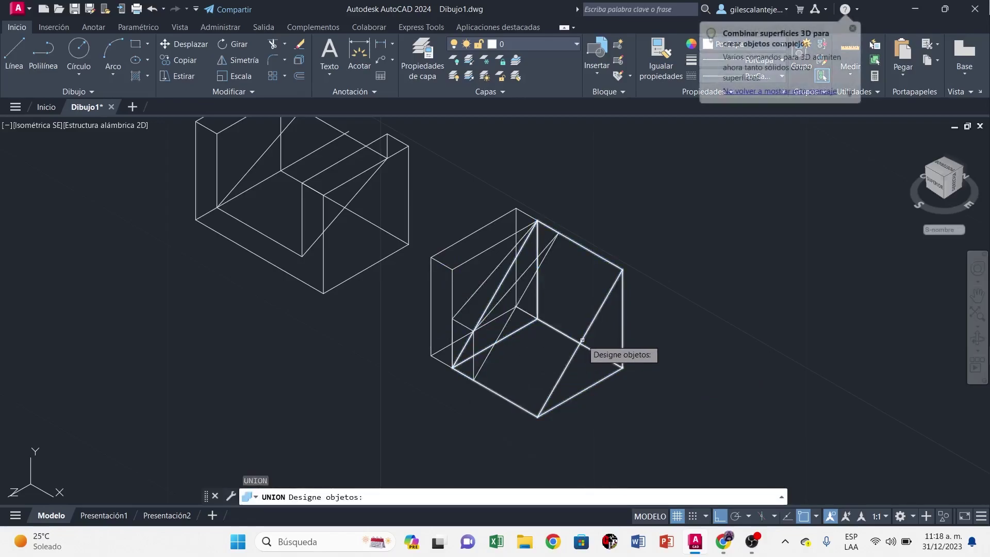
pyautogui.click(582, 340)
pyautogui.click(455, 316)
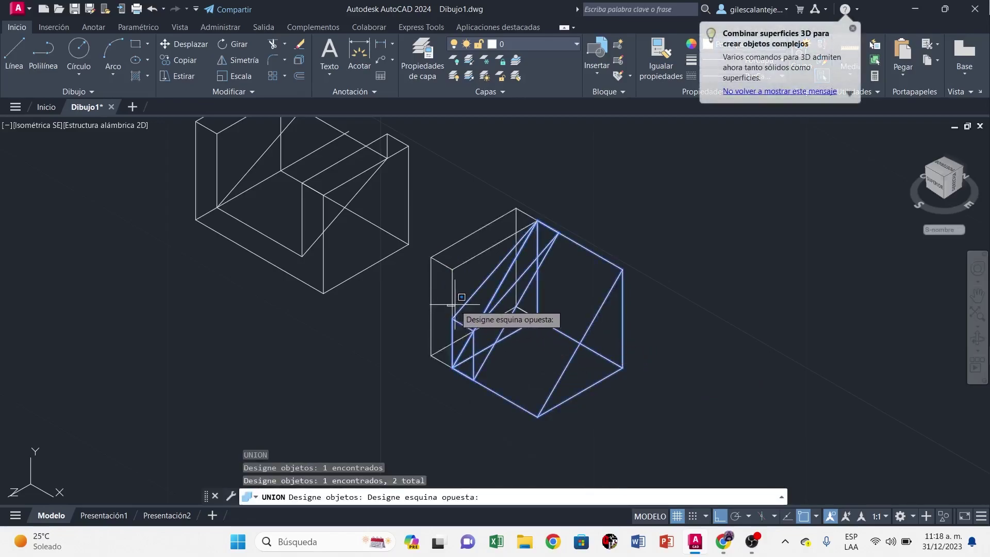
pyautogui.click(454, 305)
pyautogui.click(454, 304)
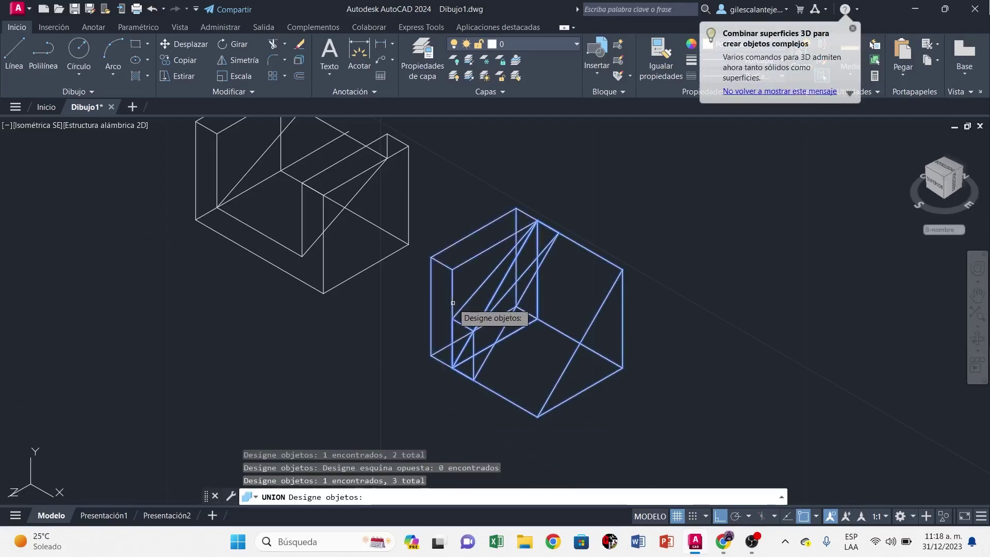
pyautogui.press('Return')
# Preview the solid in Conceptual style, then return to 2D wireframe.
pyautogui.click(109, 126)
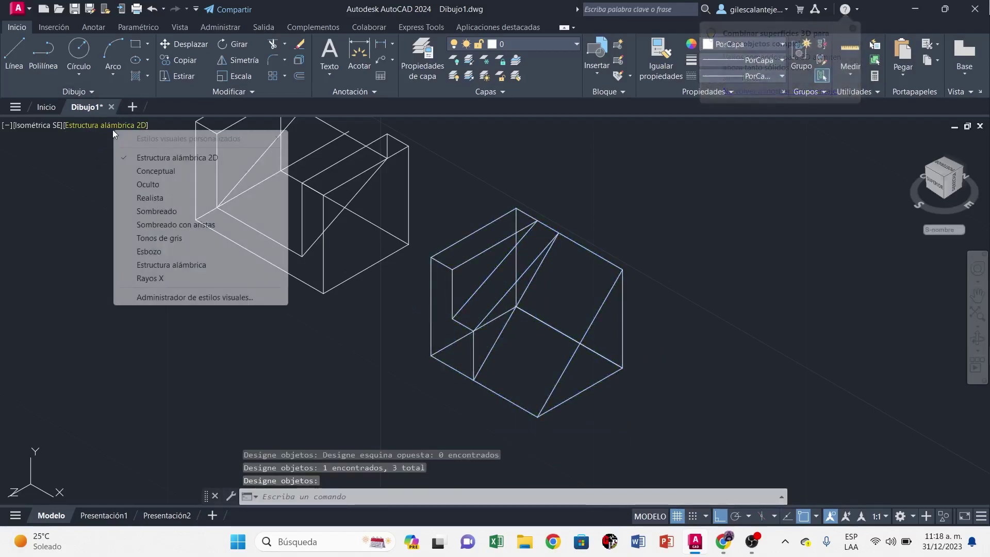
pyautogui.click(150, 169)
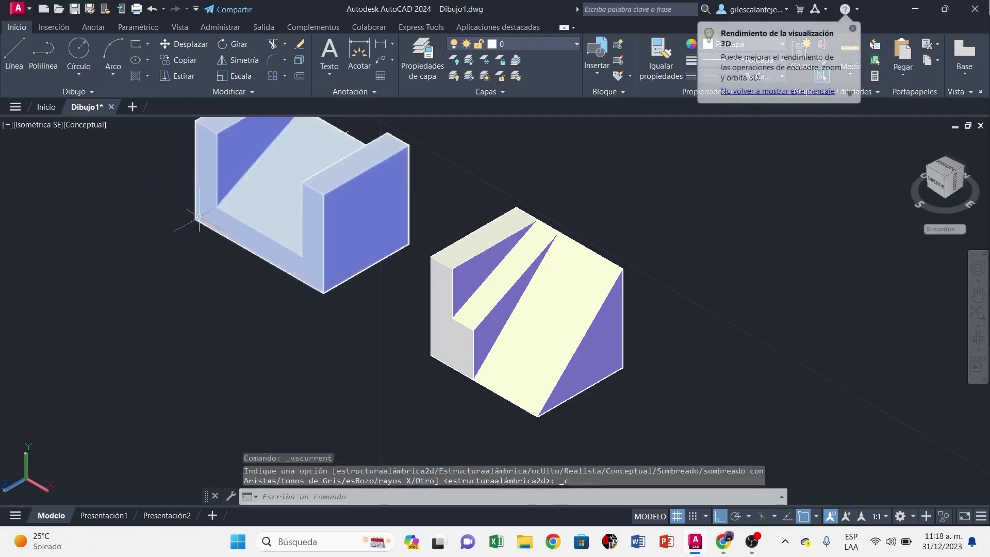
pyautogui.click(81, 129)
pyautogui.click(164, 157)
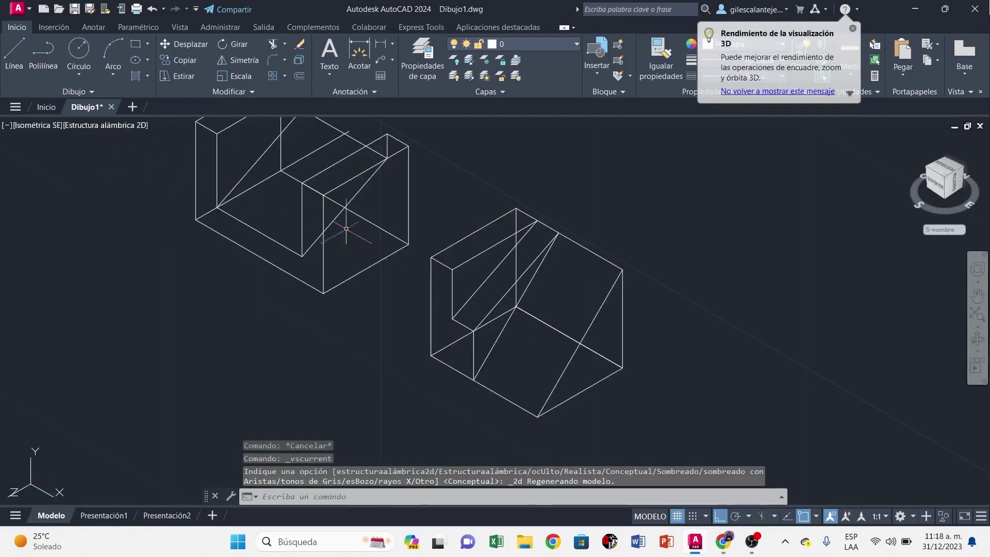
pyautogui.click(489, 318)
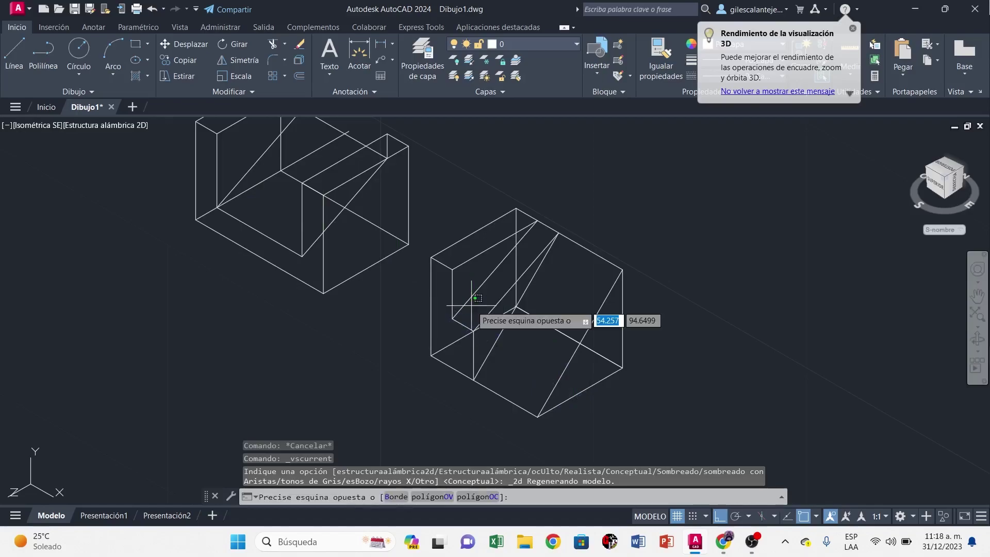
# Isolate the merged solid and view it from the top and the front.
pyautogui.click(944, 517)
pyautogui.click(939, 499)
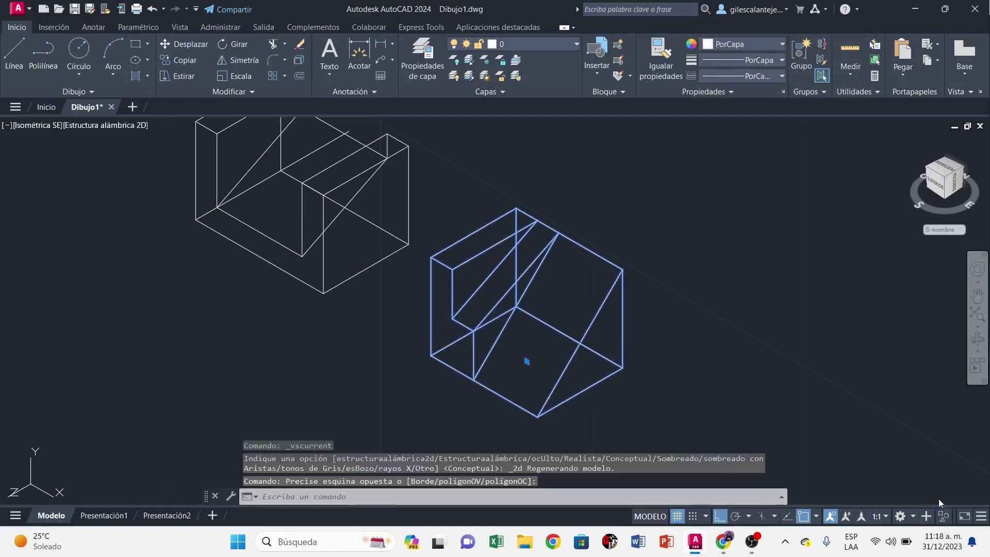
pyautogui.click(36, 125)
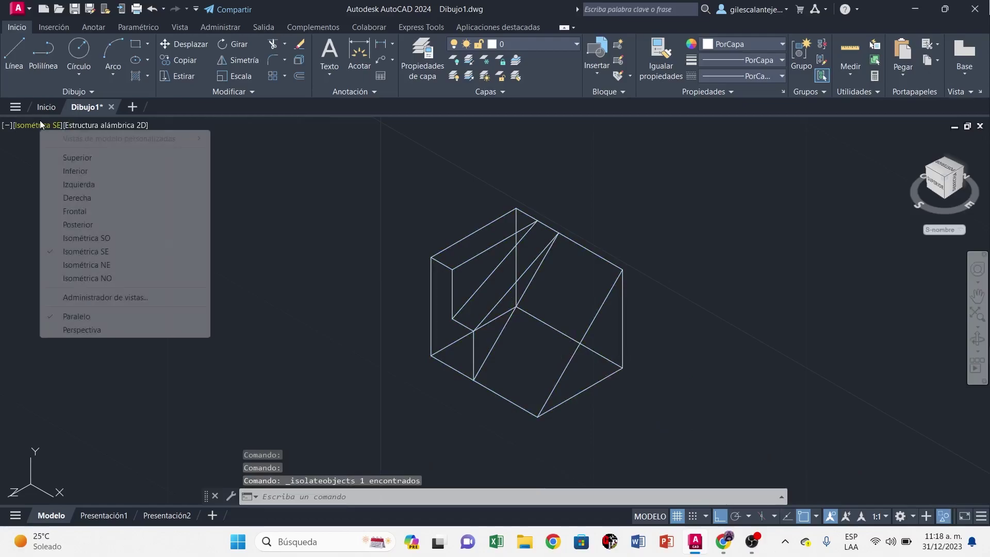
pyautogui.click(96, 155)
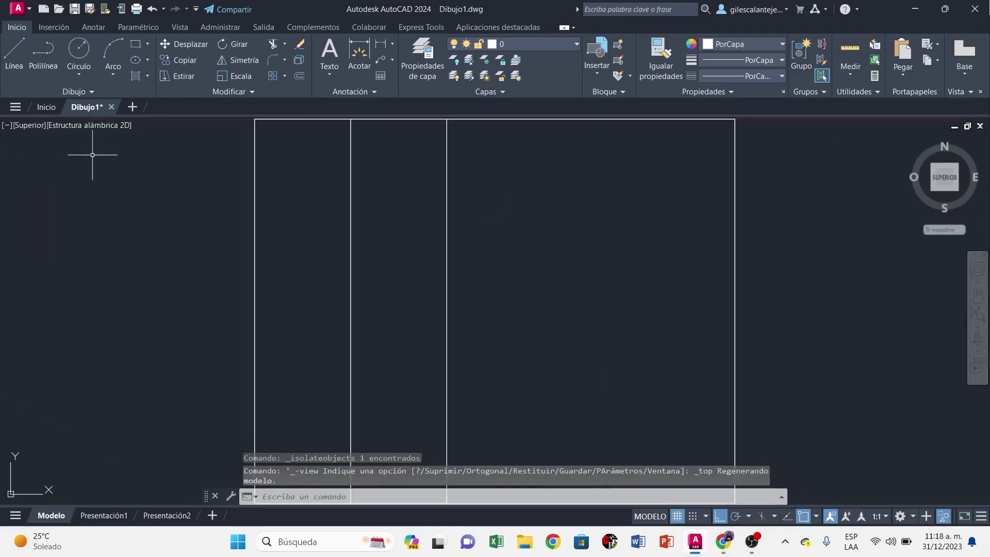
pyautogui.click(37, 127)
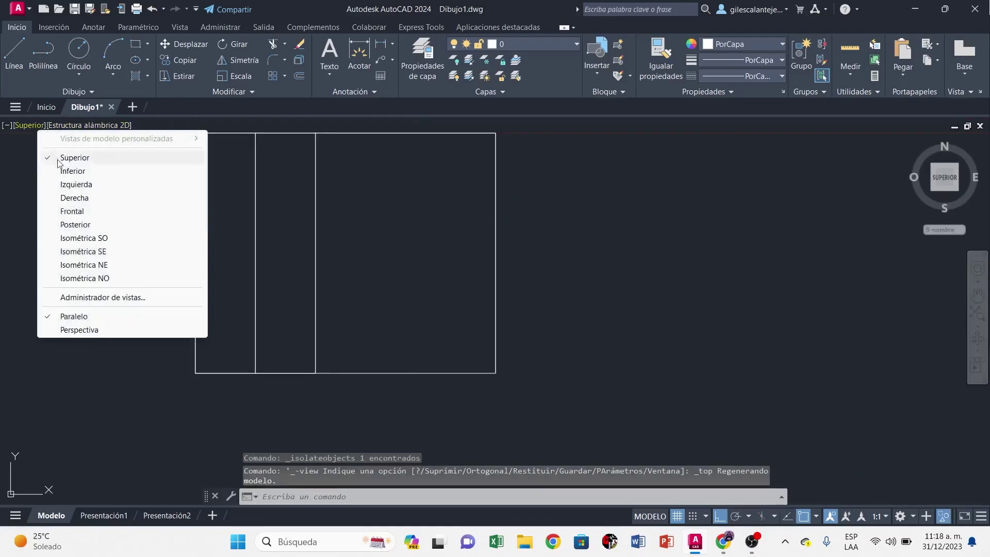
pyautogui.click(96, 213)
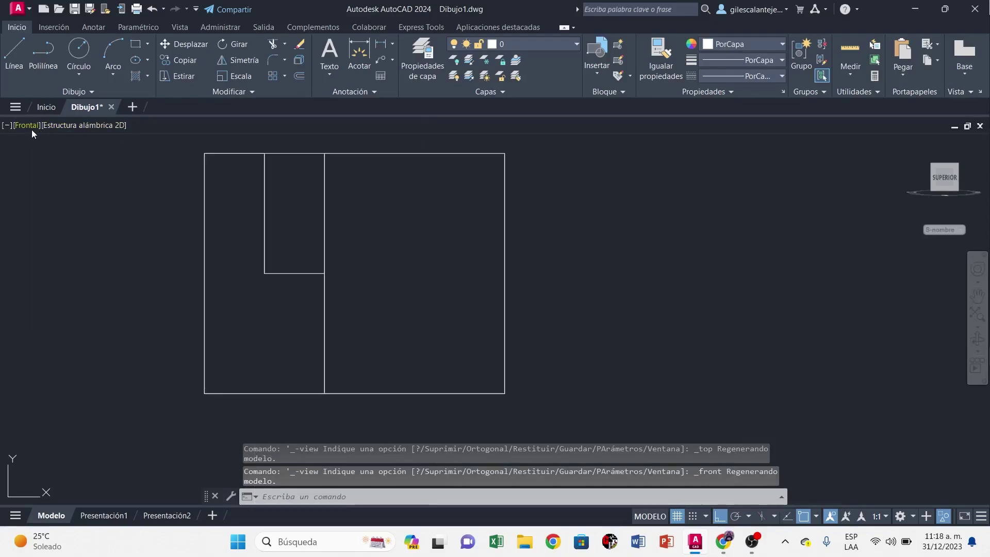
# Inspect it from the right side and SE isometric, ending in front view.
pyautogui.click(32, 129)
pyautogui.click(84, 194)
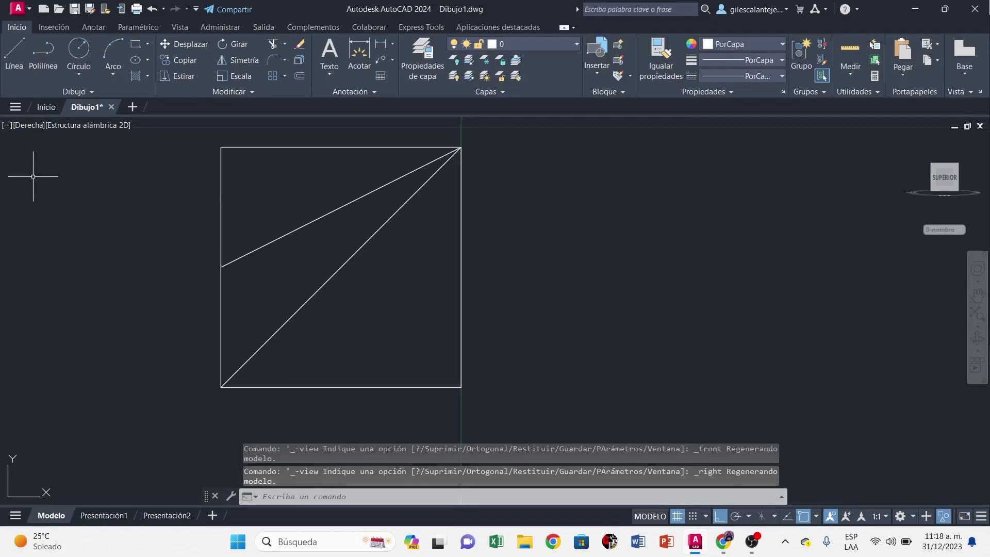
pyautogui.click(33, 129)
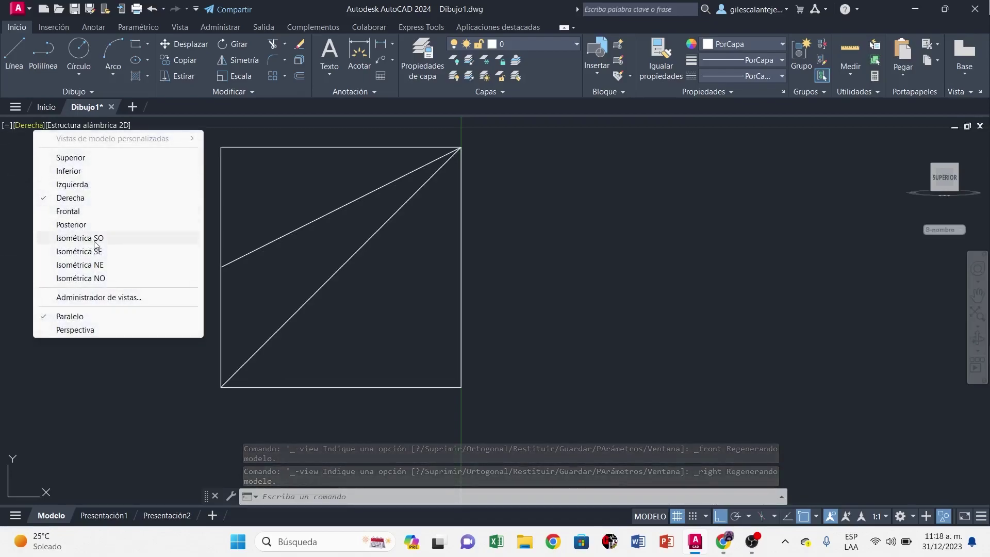
pyautogui.click(112, 257)
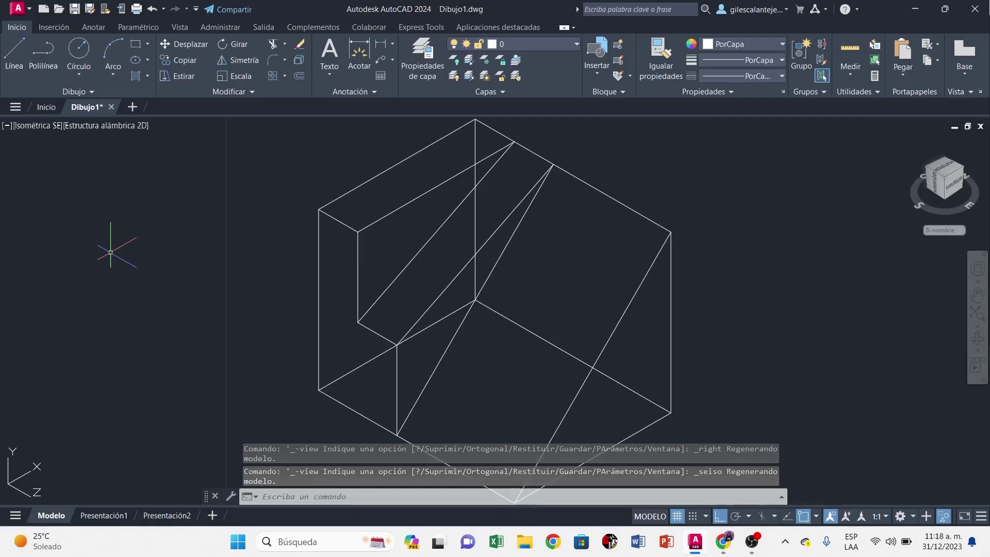
pyautogui.click(26, 128)
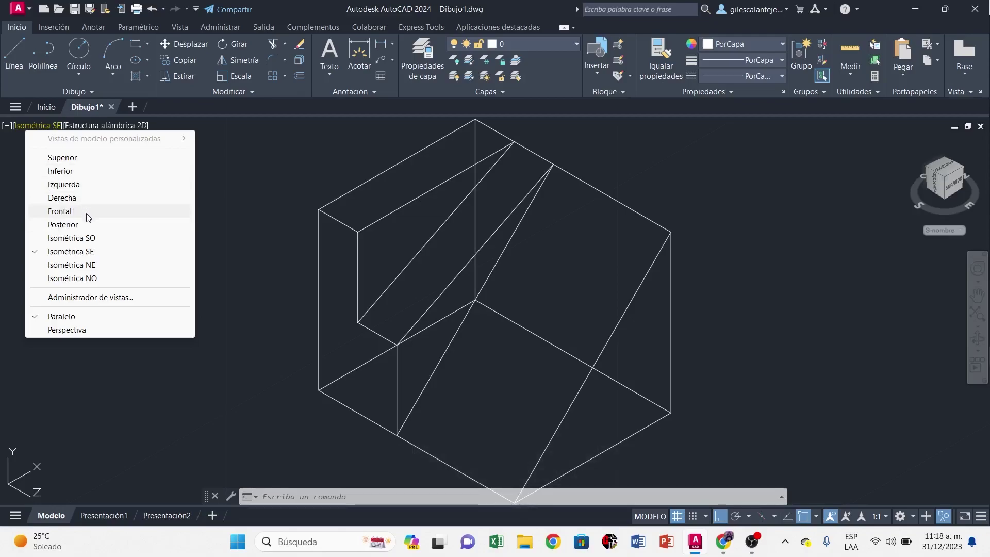
pyautogui.click(60, 211)
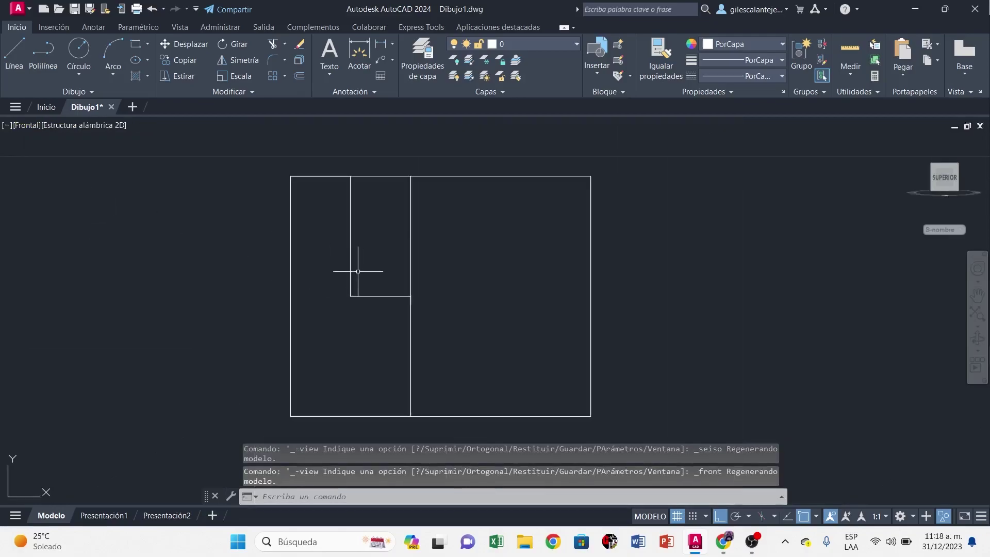
# Cancel a trial line, zoom out and re-centre the front view, and open the isolation options.
pyautogui.click(10, 60)
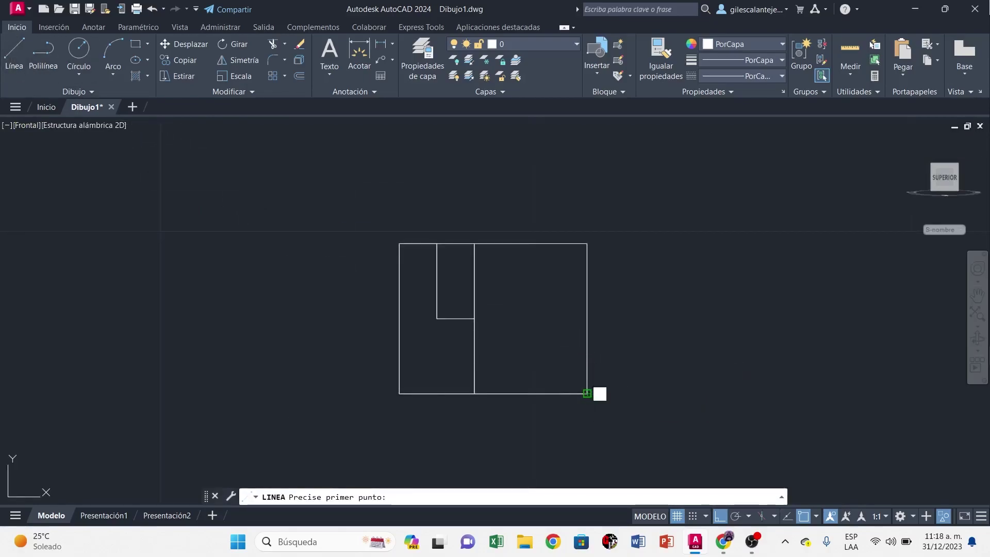
pyautogui.click(587, 394)
pyautogui.press('Escape')
pyautogui.scroll(-3, 697, 381)
pyautogui.scroll(-3, 482, 369)
pyautogui.scroll(-5, 302, 347)
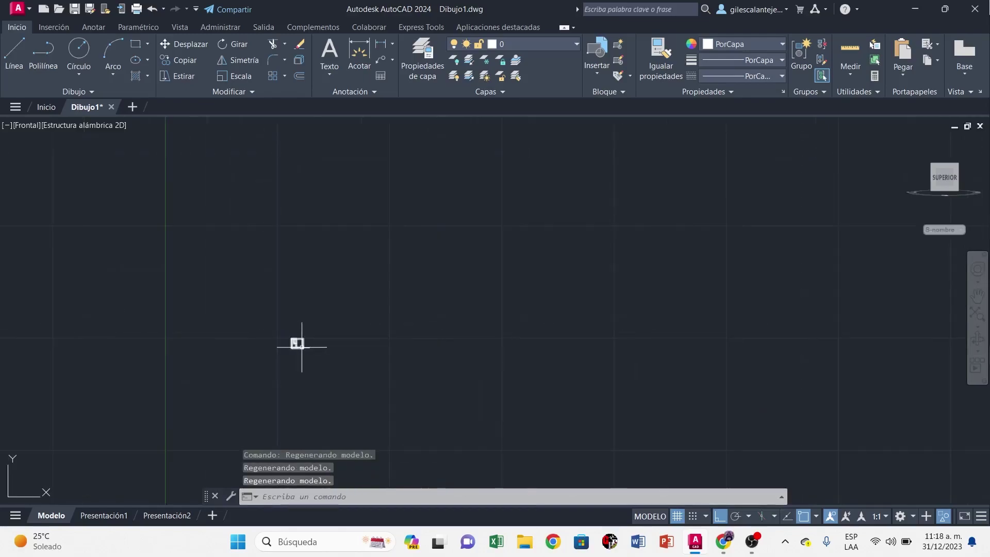
pyautogui.scroll(-3, 310, 345)
pyautogui.moveTo(100, 303); pyautogui.dragTo(409, 258, button='middle')
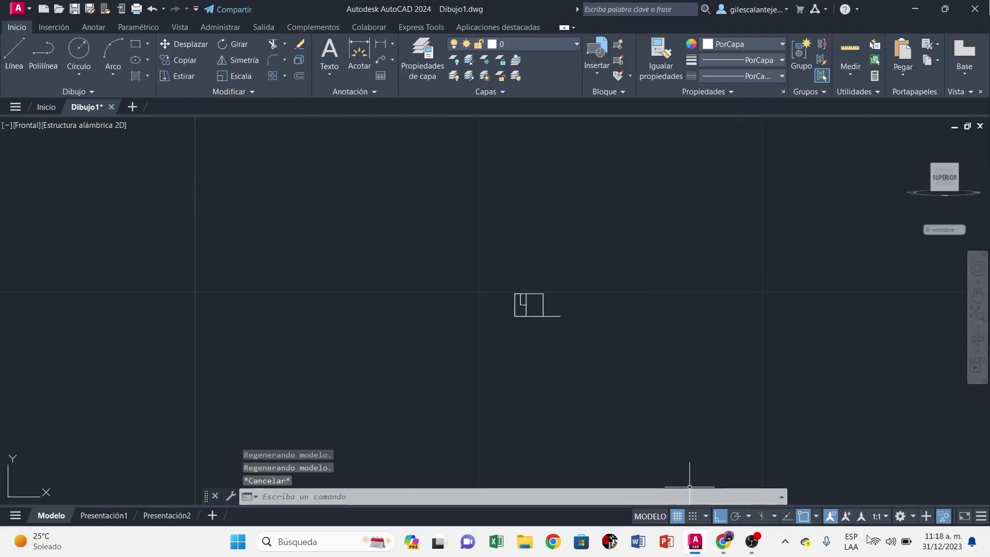
pyautogui.click(945, 518)
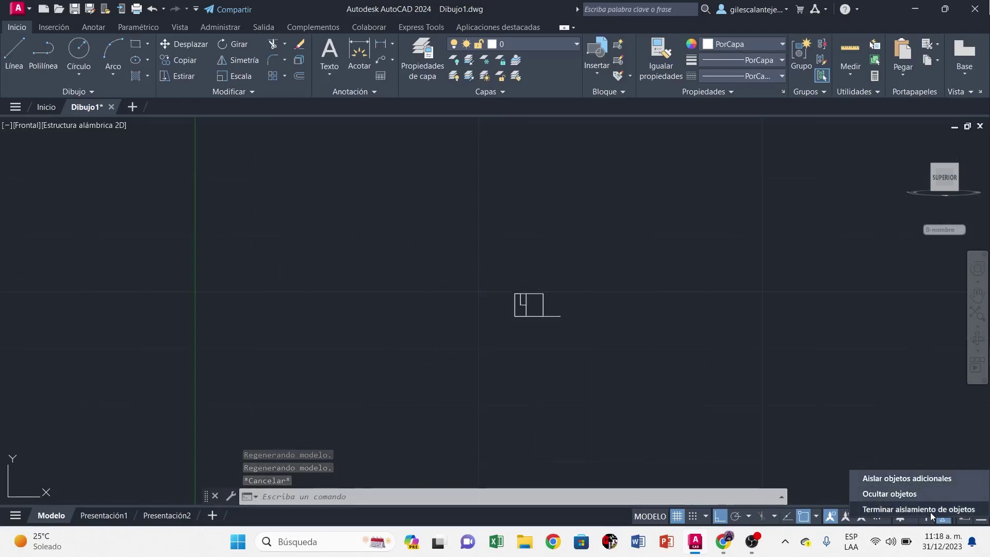
# End object isolation and start a polyline at the front-view baseline's end.
pyautogui.click(921, 510)
pyautogui.scroll(5, 596, 354)
pyautogui.moveTo(578, 343); pyautogui.dragTo(627, 495, button='middle')
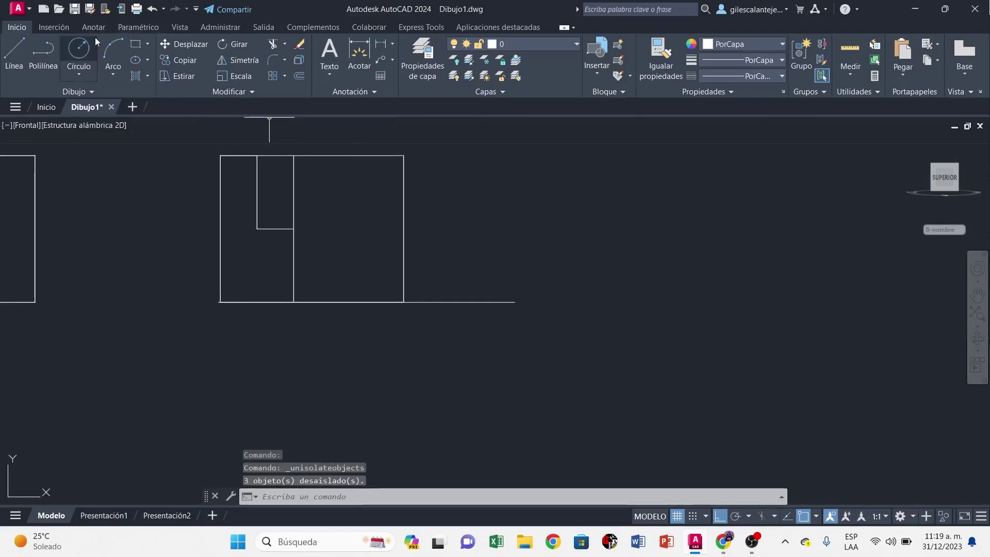
pyautogui.click(55, 65)
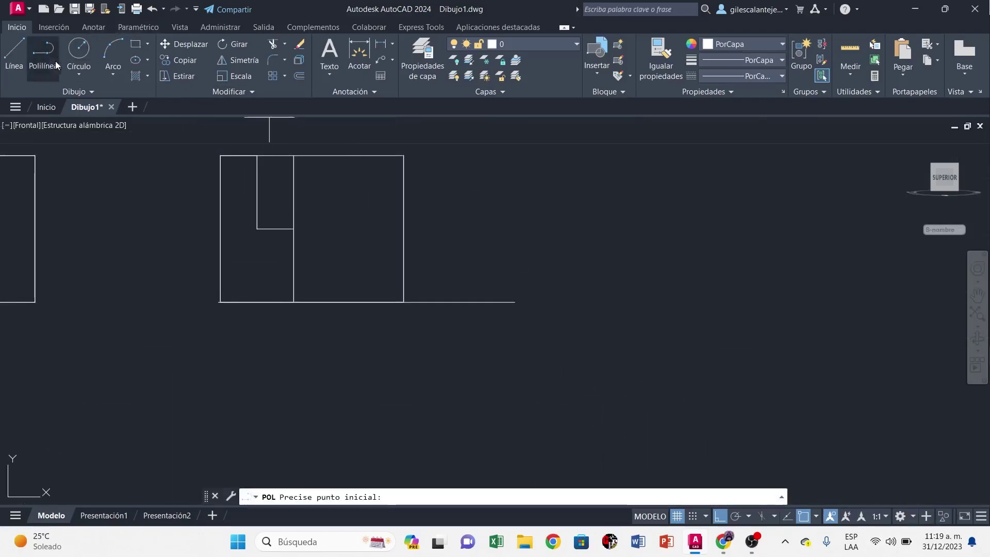
pyautogui.click(515, 302)
# Draw the profile's first segments: 1 up, 1 right, 3 up.
pyautogui.write('1')
pyautogui.press('Return')
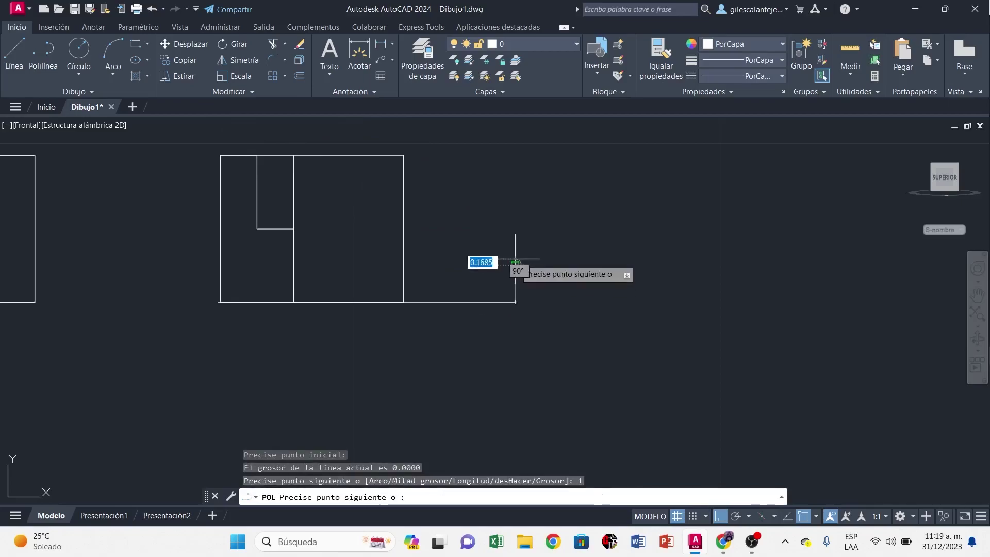
pyautogui.write('1')
pyautogui.press('Return')
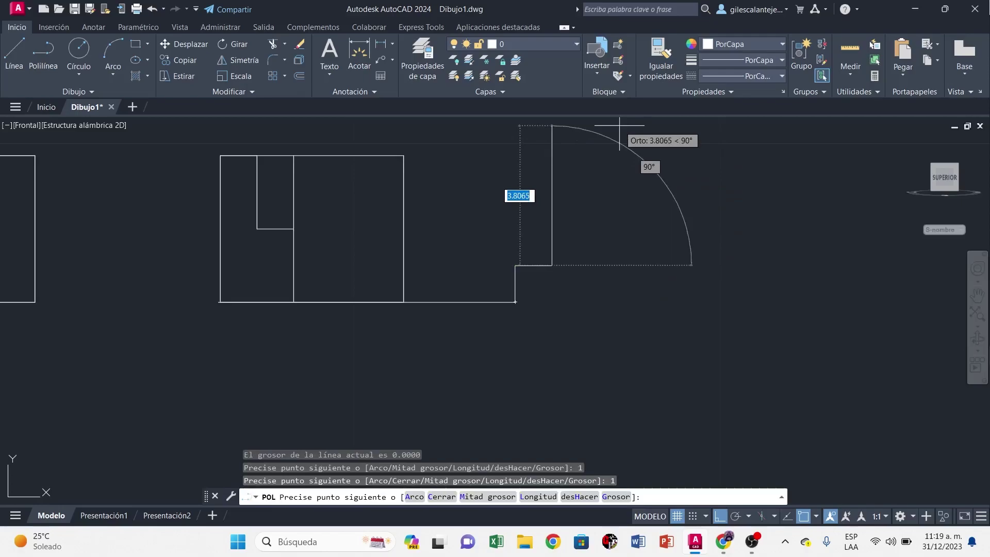
pyautogui.write('3')
pyautogui.press('Return')
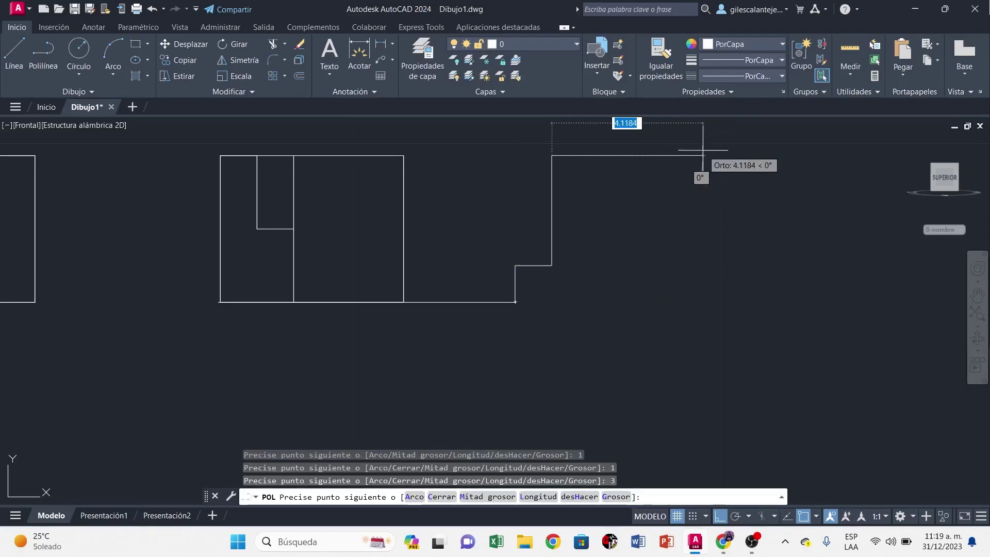
# Finish the inverted-T with 4 across, 3 down, 1 right, 1 down, and close it.
pyautogui.write('4')
pyautogui.press('Return')
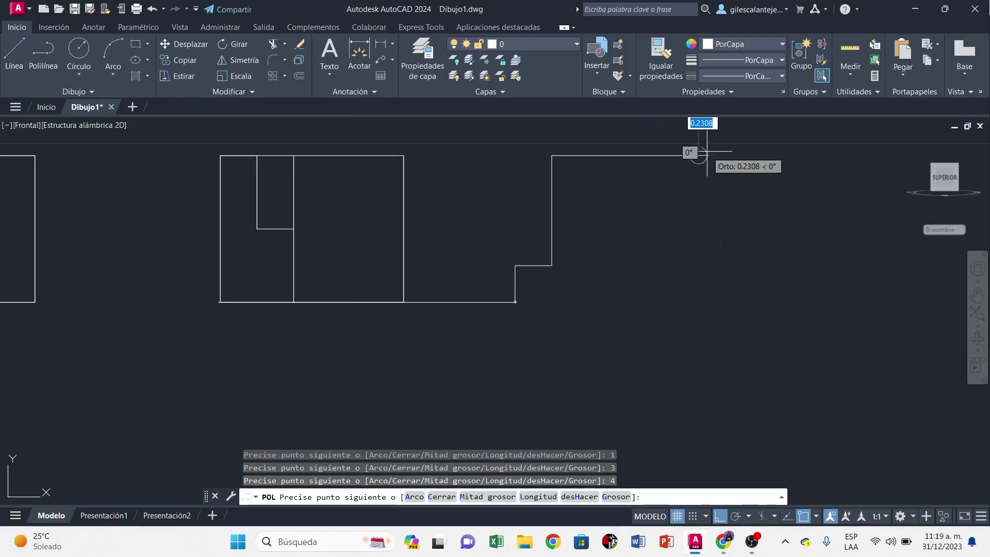
pyautogui.write('3')
pyautogui.press('Return')
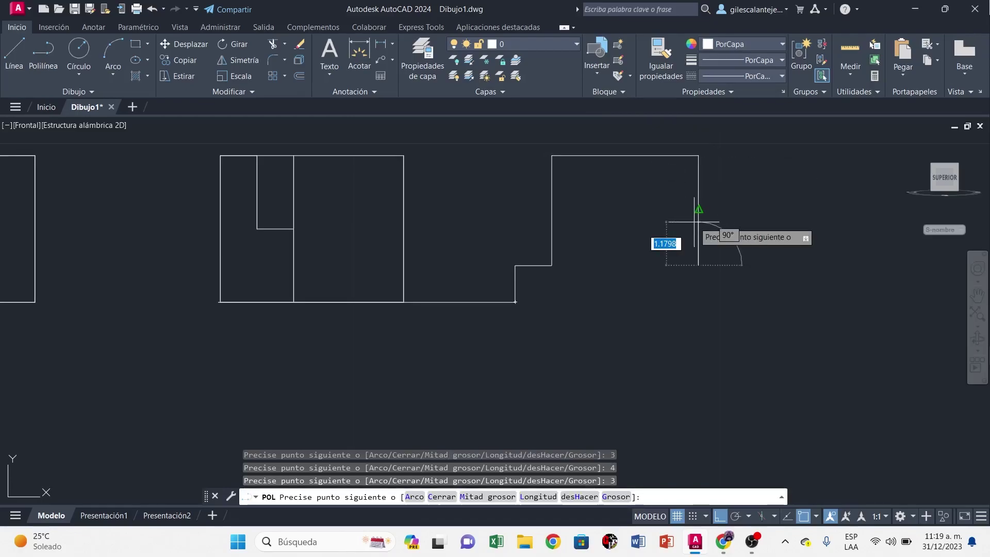
pyautogui.press('Return')
pyautogui.write('1')
pyautogui.press('Return')
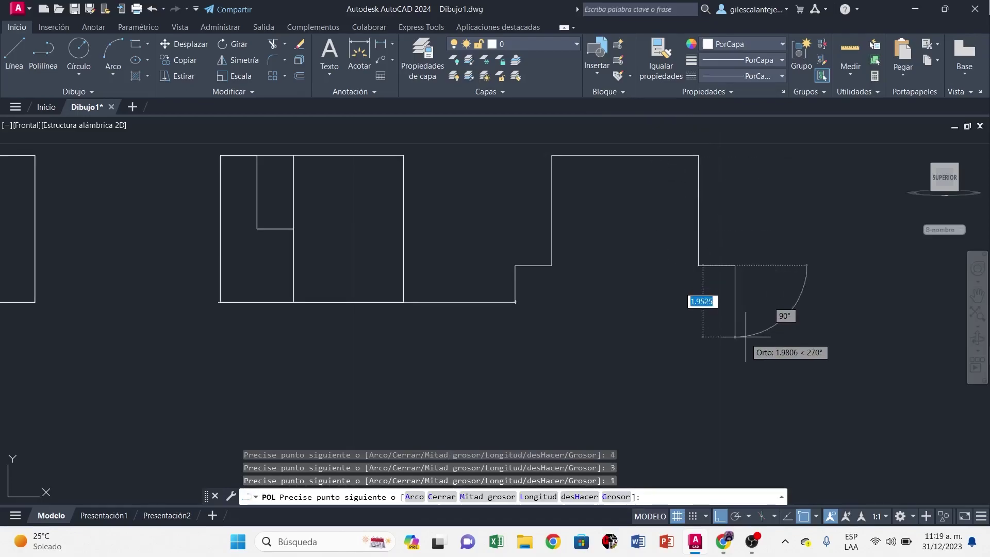
pyautogui.write('c')
pyautogui.press('Return')
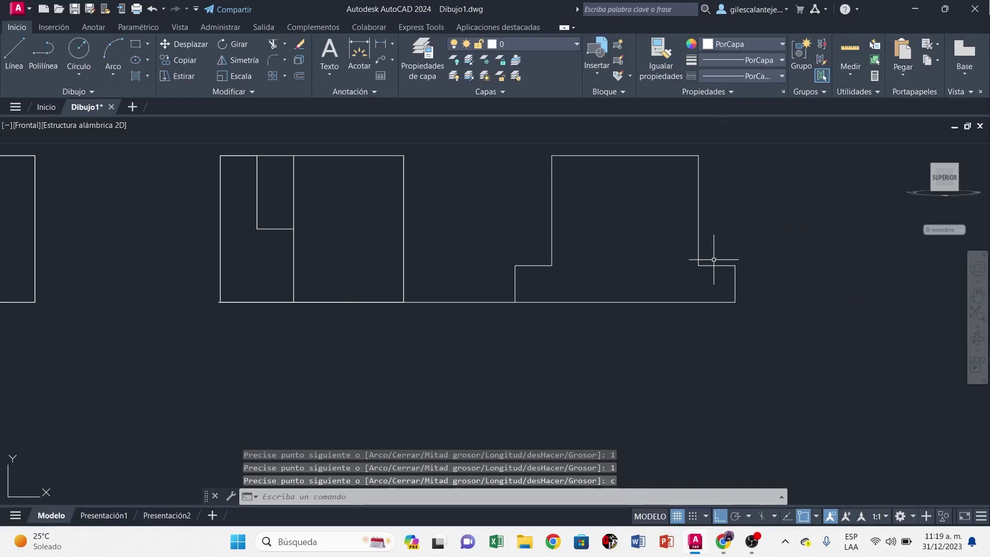
pyautogui.click(698, 241)
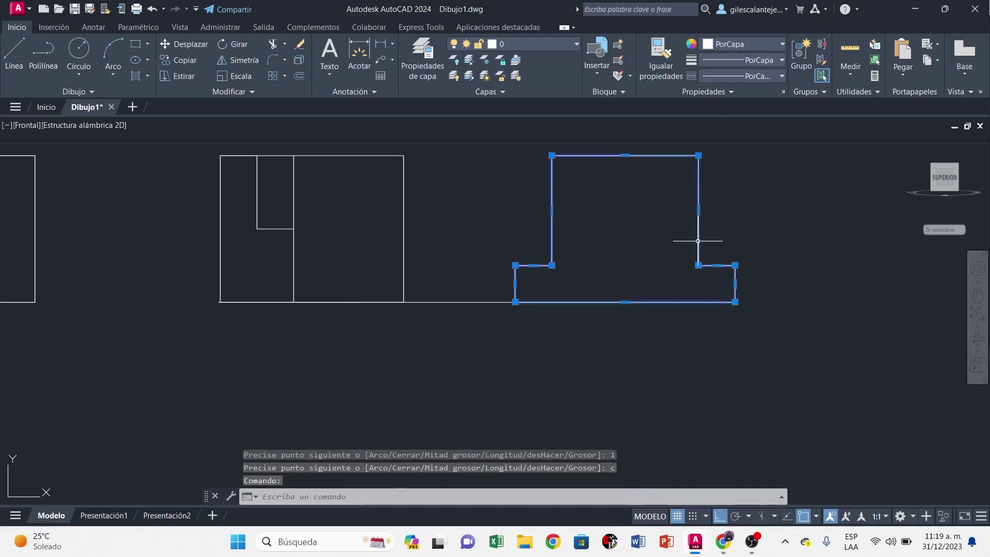
pyautogui.write('XT')
# Extrude the stepped profile 4 units and view it in SE isometric.
pyautogui.click(738, 274)
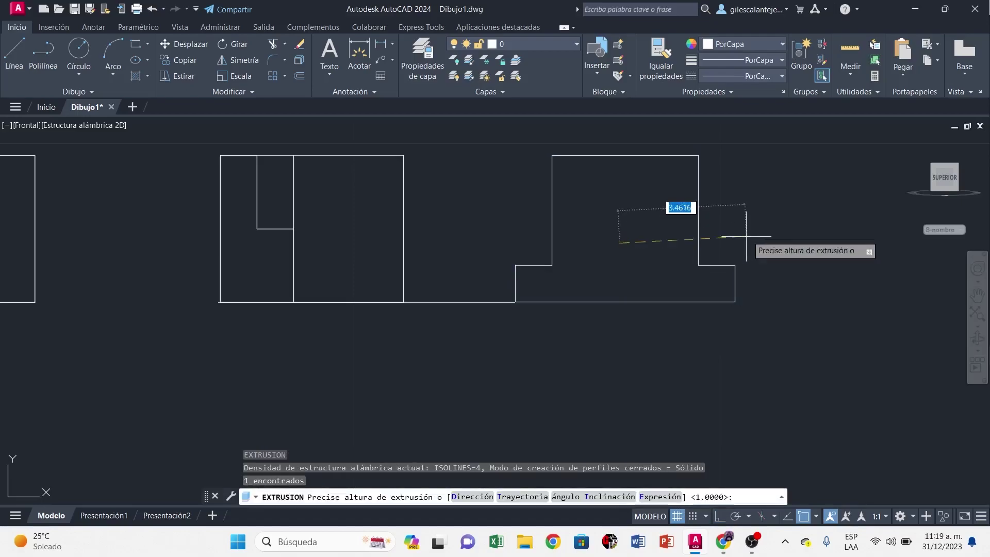
pyautogui.write('4')
pyautogui.press('Return')
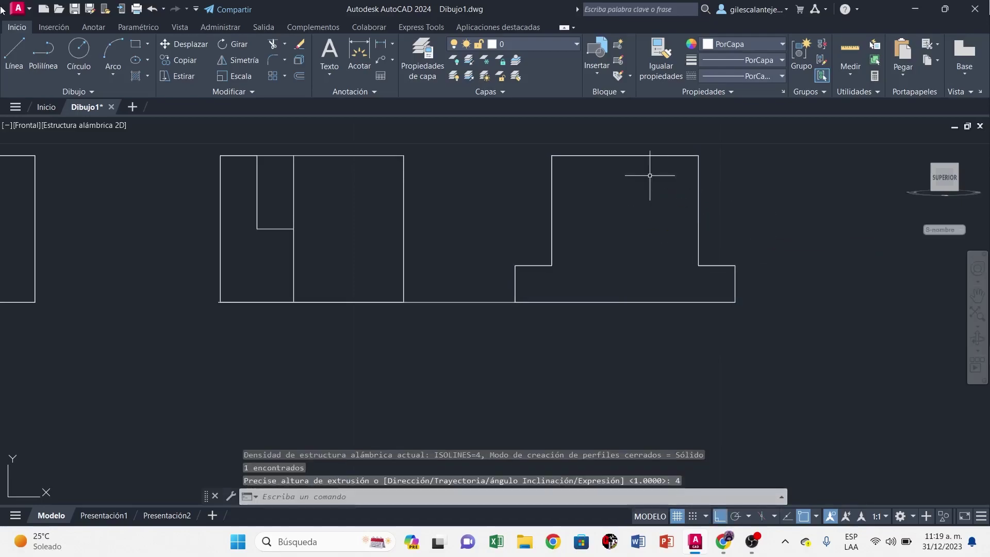
pyautogui.click(30, 130)
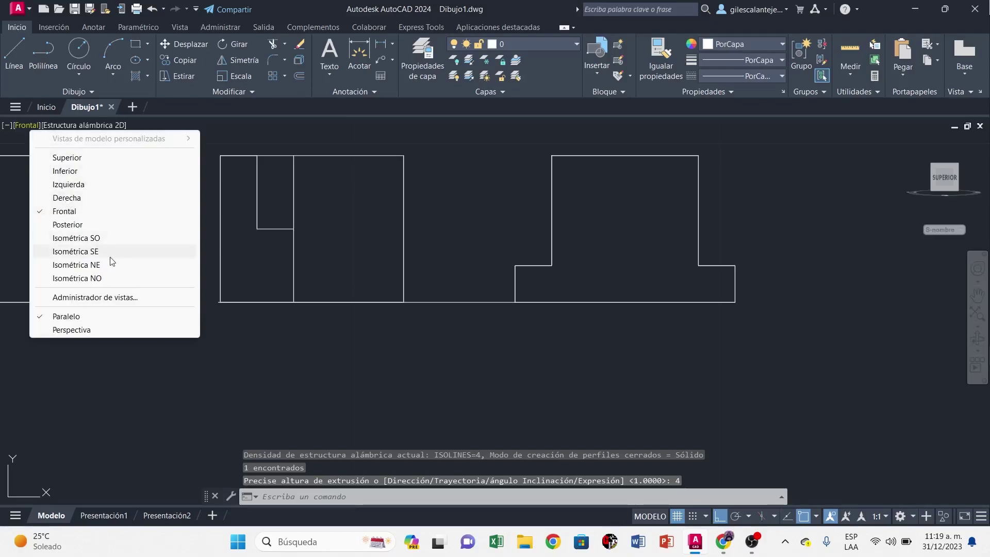
pyautogui.click(78, 250)
pyautogui.moveTo(476, 301); pyautogui.dragTo(427, 193, button='middle')
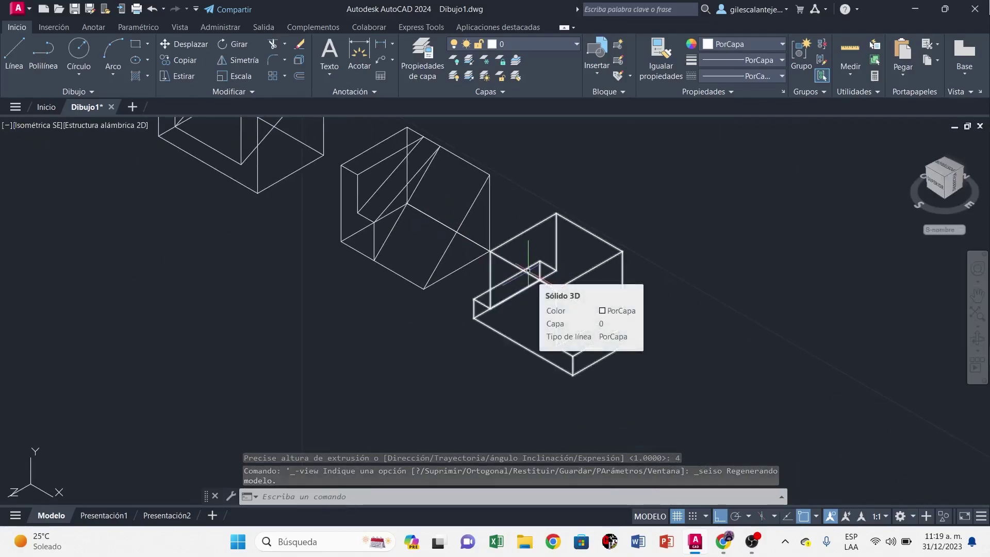
# Draw a guide line from the block's corner, then switch to the right view.
pyautogui.click(14, 53)
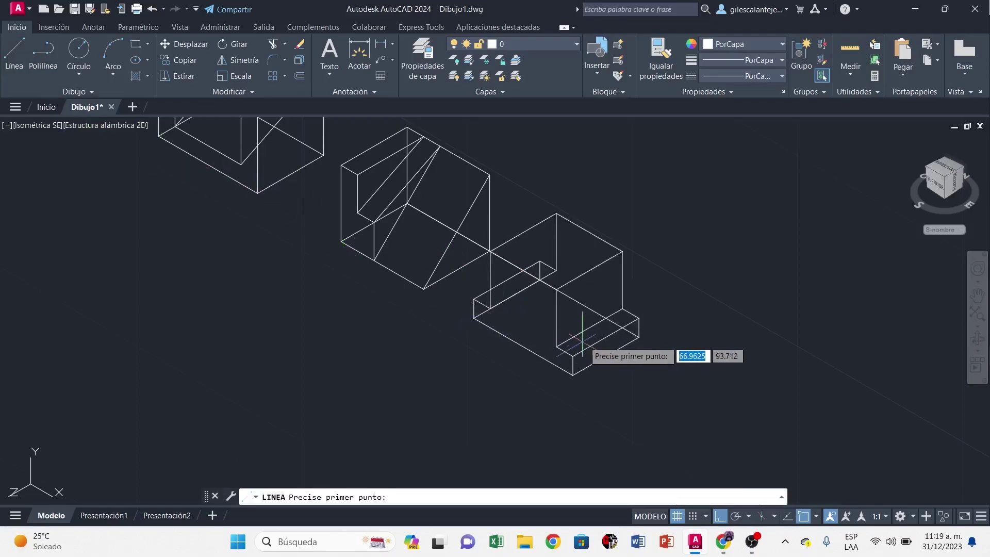
pyautogui.click(639, 336)
pyautogui.click(726, 288)
pyautogui.press('Escape')
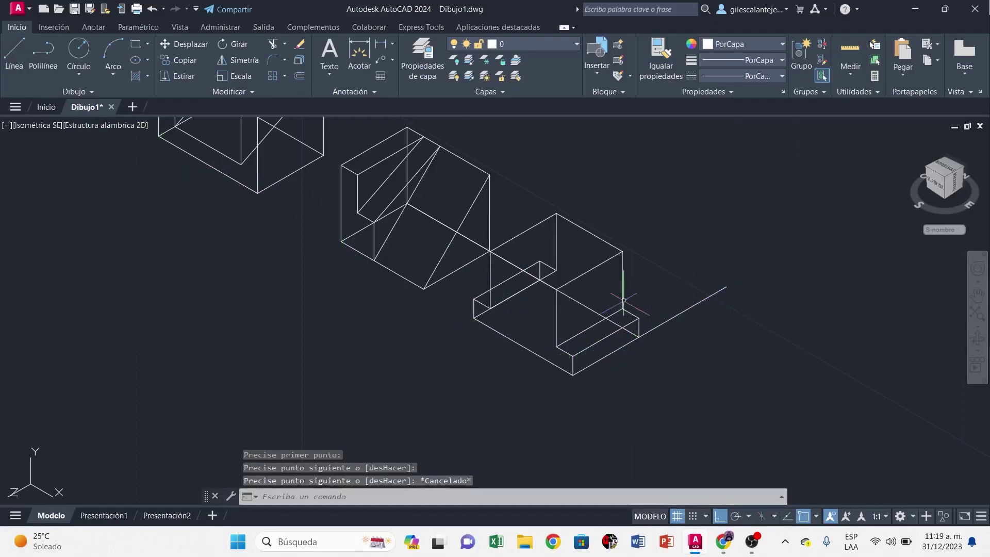
pyautogui.click(48, 129)
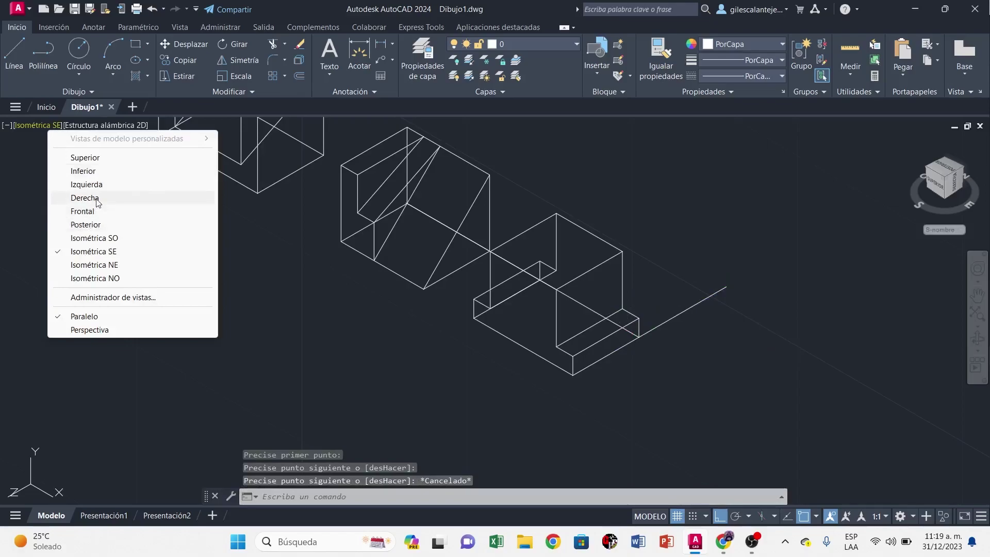
pyautogui.click(77, 197)
pyautogui.moveTo(482, 314); pyautogui.dragTo(420, 307, button='middle')
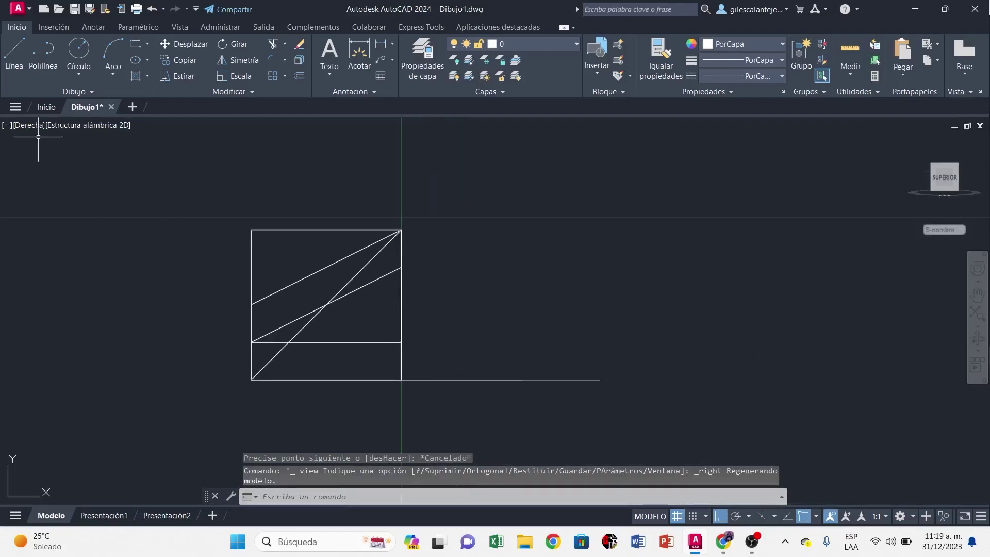
# Start a polyline at the guide line's end with 4-unit segments, then abandon it.
pyautogui.click(42, 68)
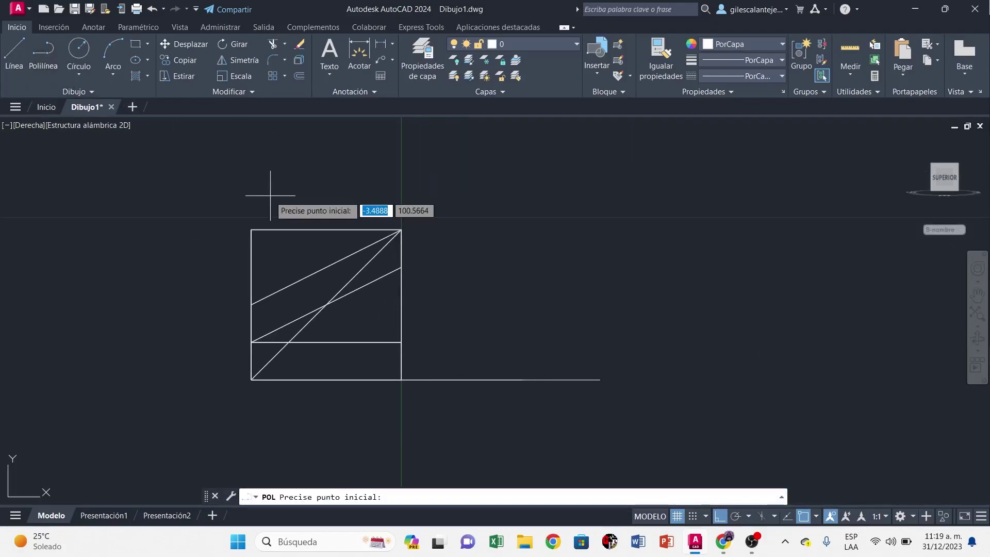
pyautogui.click(601, 380)
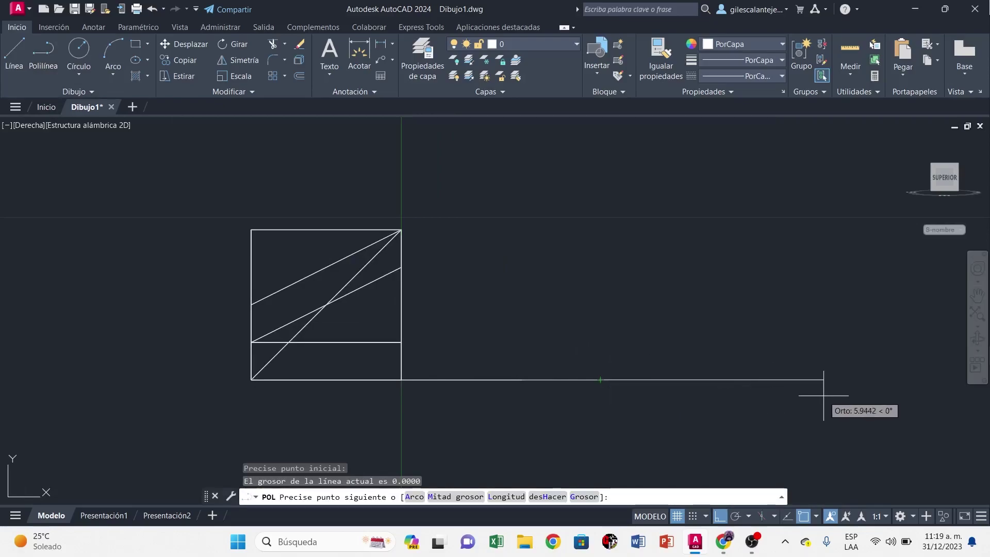
pyautogui.write('4')
pyautogui.press('Return')
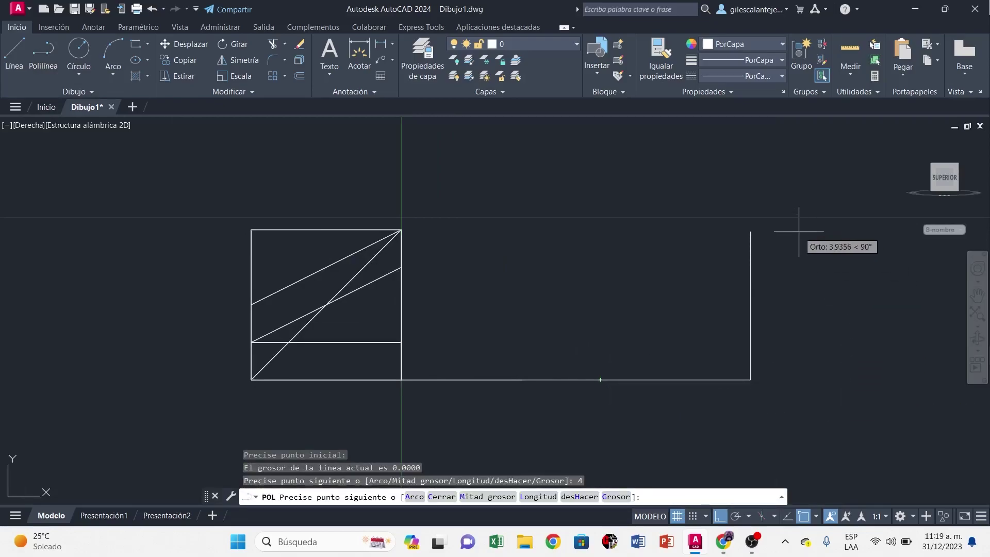
pyautogui.write('4')
pyautogui.press('Return')
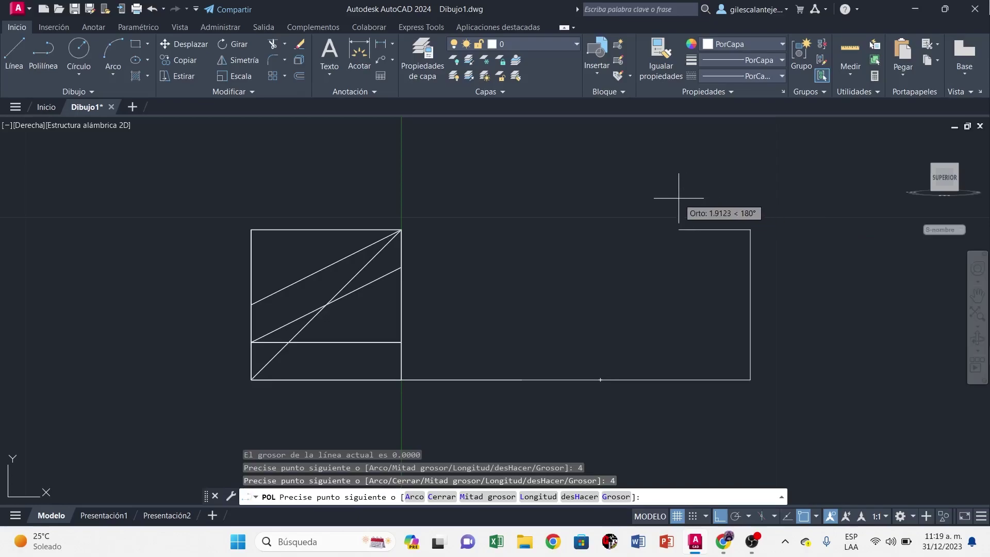
pyautogui.press('Return')
pyautogui.press('Escape')
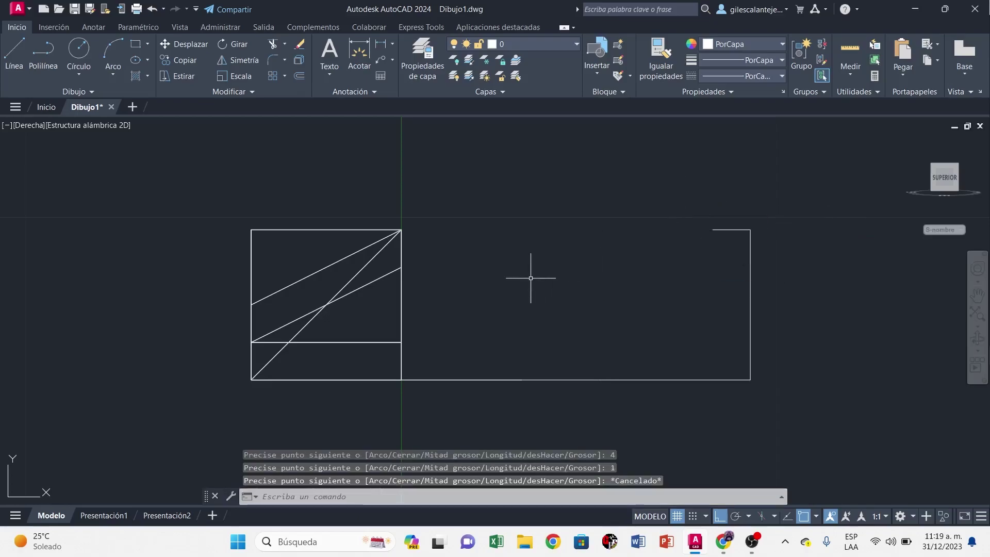
# Draw a trial polyline with a 1-unit rise and a diagonal up to the top corner.
pyautogui.click(42, 50)
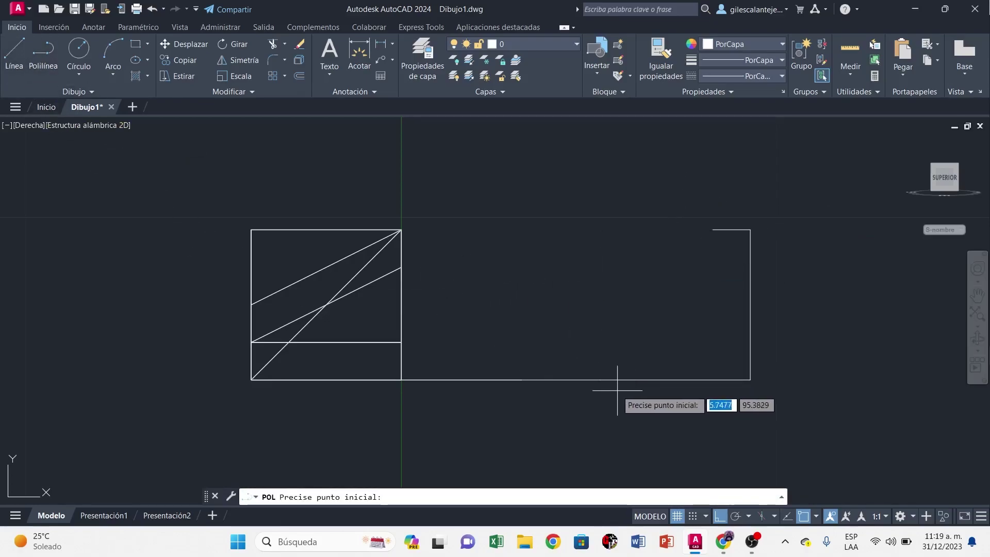
pyautogui.click(600, 381)
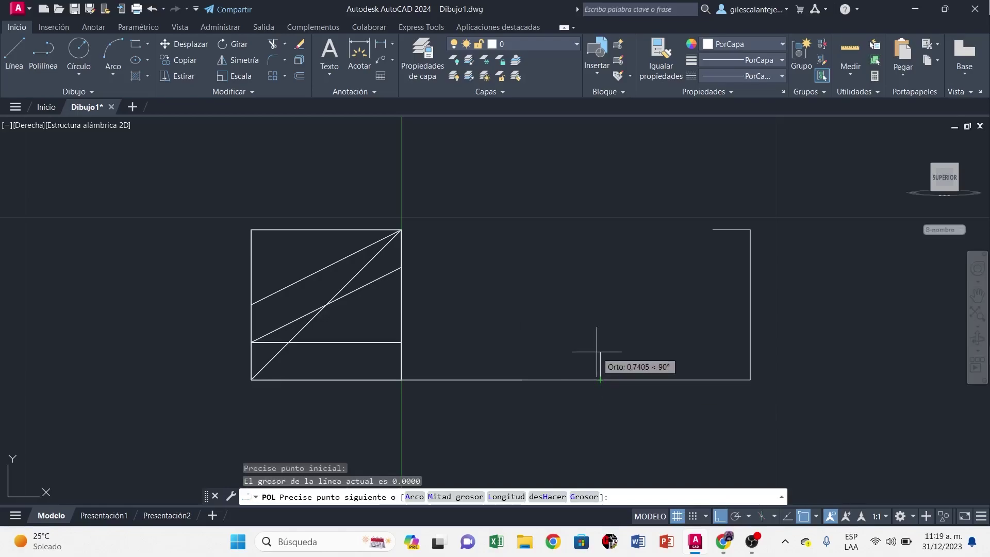
pyautogui.write('1')
pyautogui.press('Return')
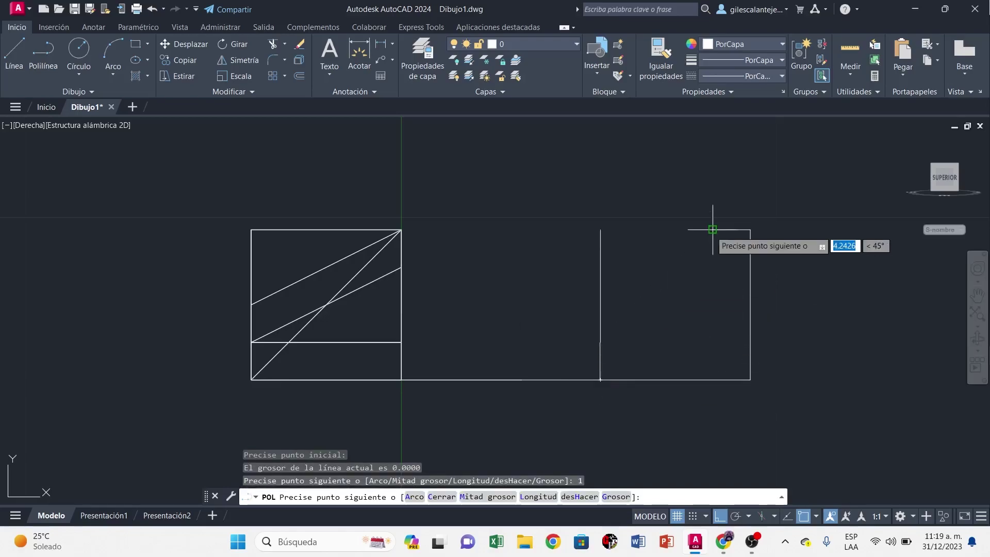
pyautogui.click(712, 229)
pyautogui.press('Escape')
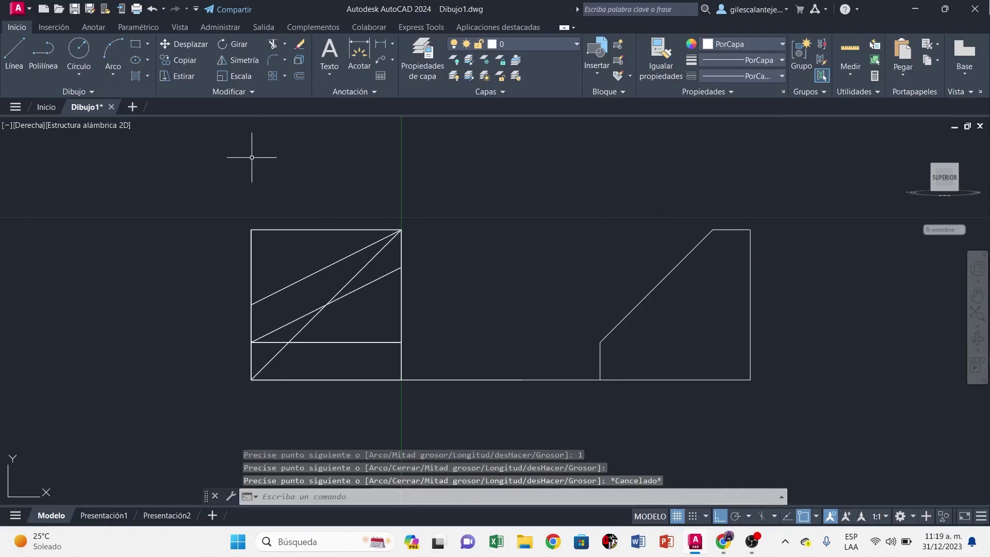
# Trace the closed rib outline: diagonal, top edge, right side, bottom, short left edge.
pyautogui.click(43, 52)
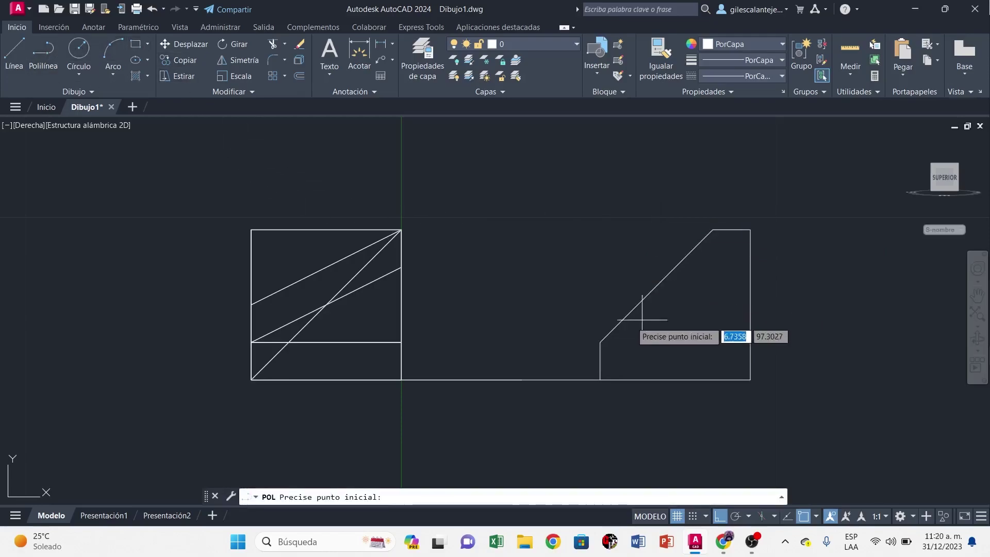
pyautogui.click(602, 339)
pyautogui.click(712, 229)
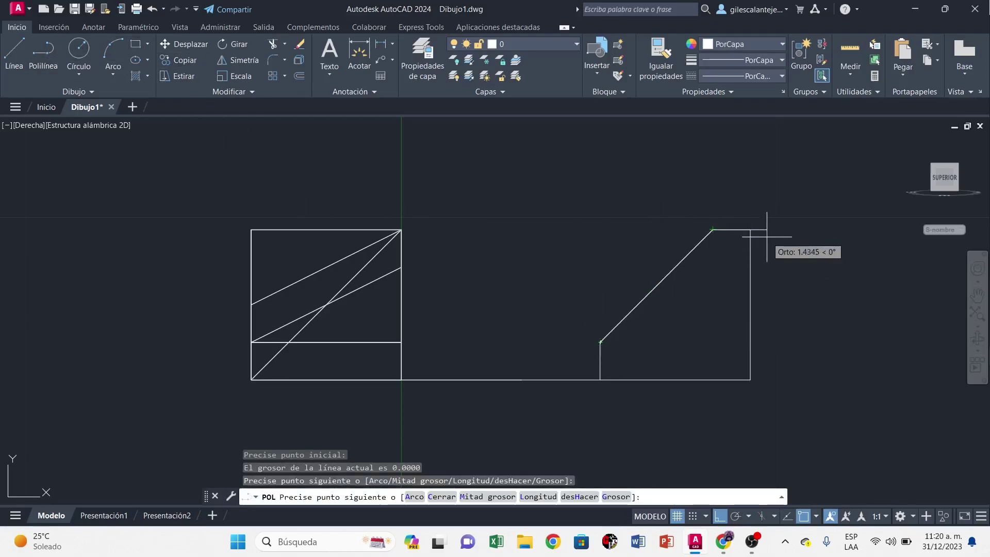
pyautogui.click(751, 229)
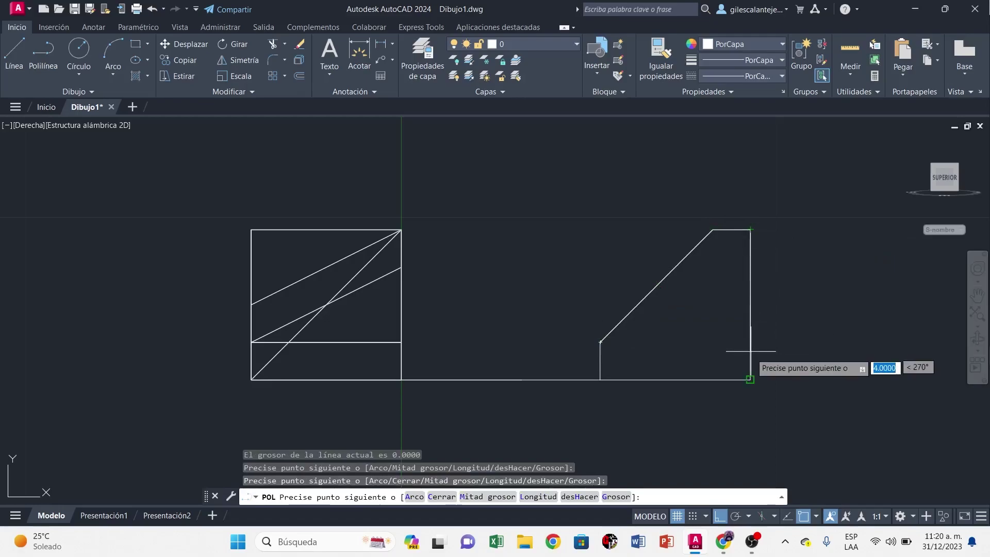
pyautogui.click(750, 379)
pyautogui.click(600, 379)
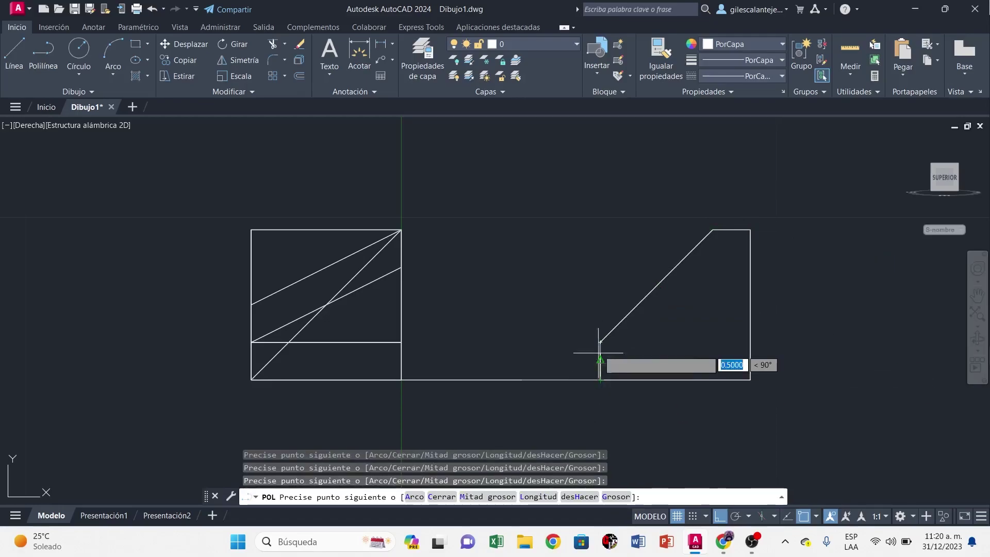
pyautogui.click(599, 341)
# Select the rib profile and start an extrusion.
pyautogui.click(641, 300)
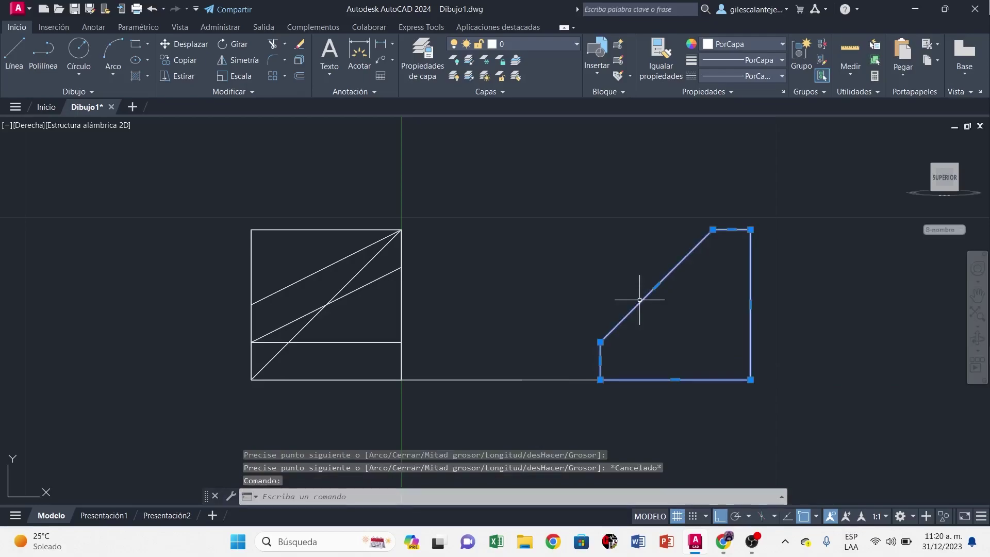
pyautogui.write('xt')
pyautogui.press('Return')
pyautogui.write('1')
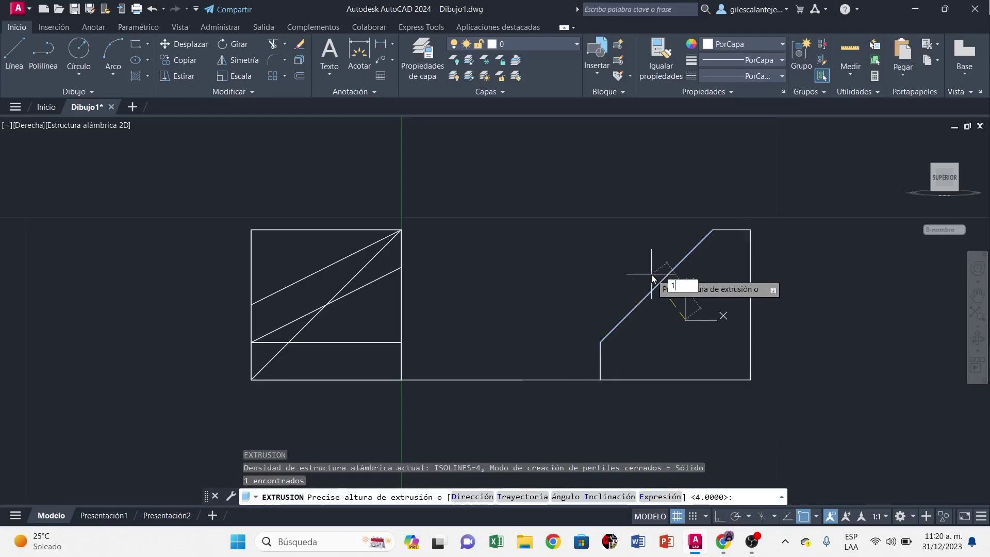
# Extrude the rib profile 1 unit and move it onto the left square's bottom-left corner.
pyautogui.press('Return')
pyautogui.click(648, 285)
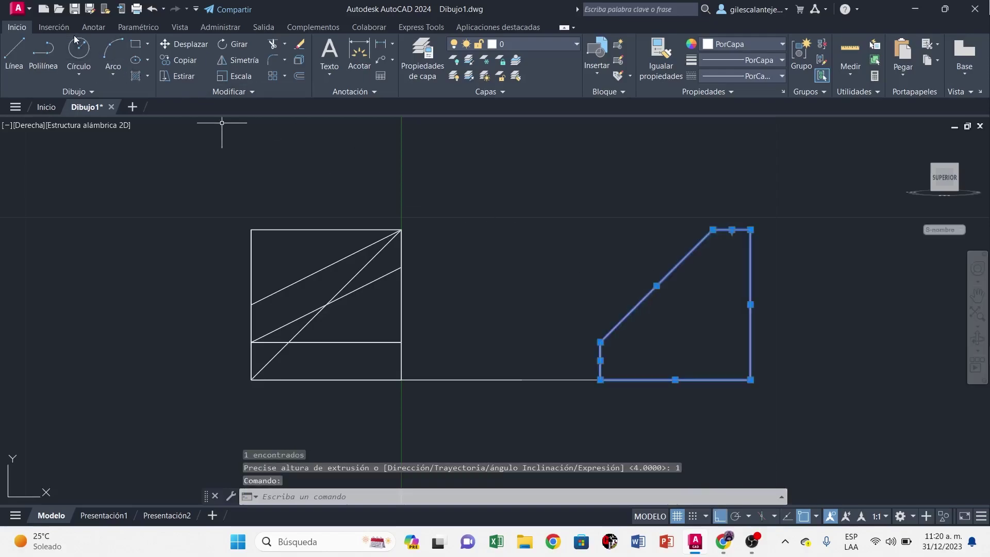
pyautogui.click(182, 47)
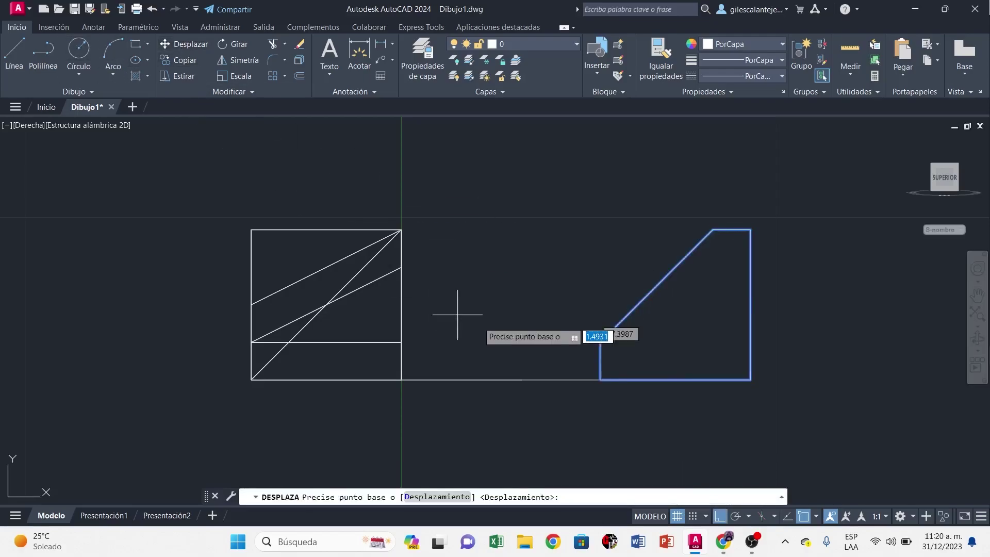
pyautogui.click(600, 380)
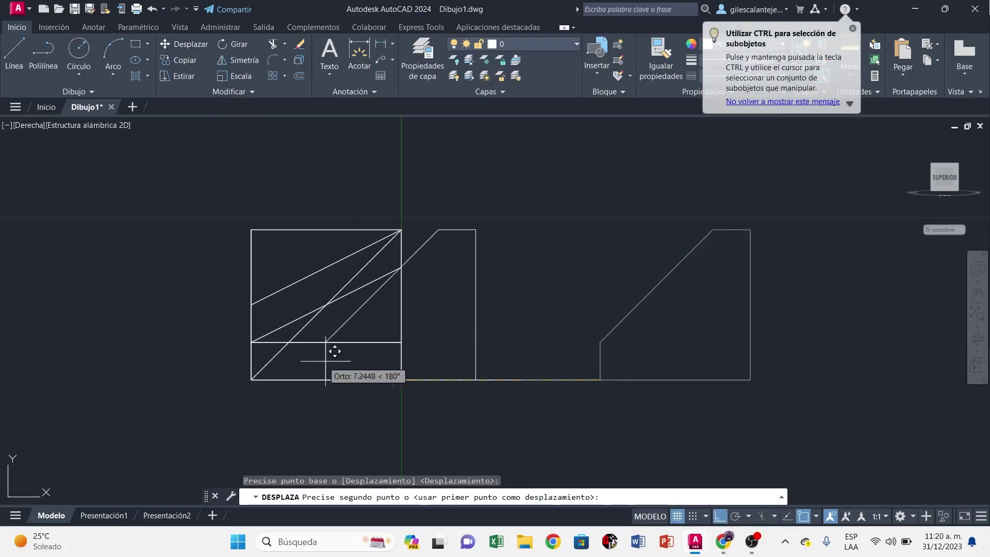
pyautogui.click(251, 379)
# Cut away the leftover right-hand slope lines.
pyautogui.click(604, 341)
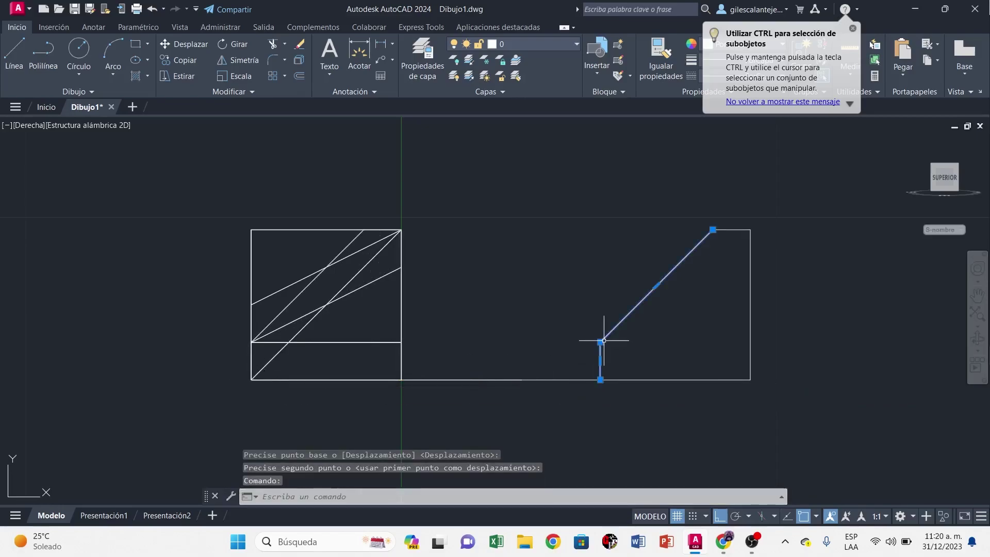
pyautogui.click(835, 389)
pyautogui.click(696, 287)
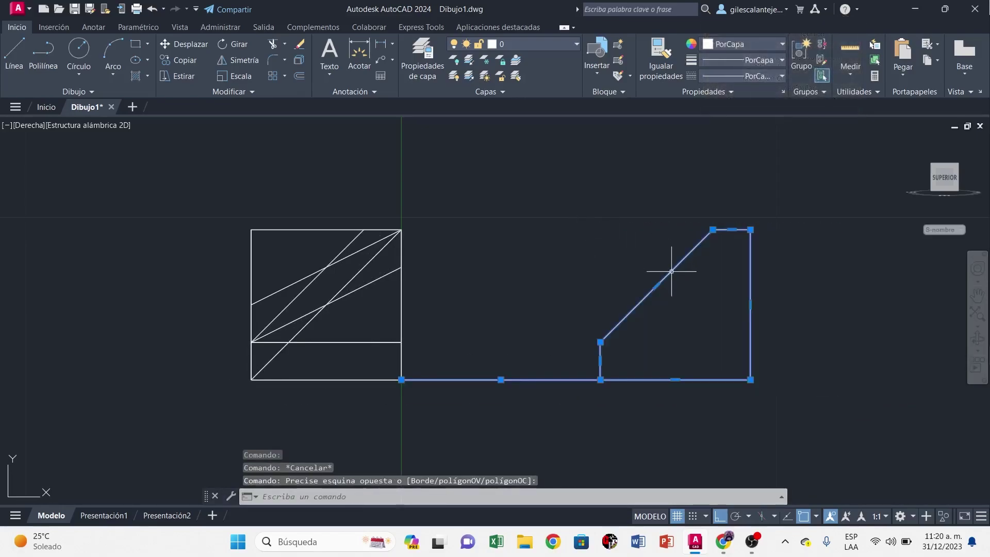
pyautogui.hotkey('ctrl', 'x')
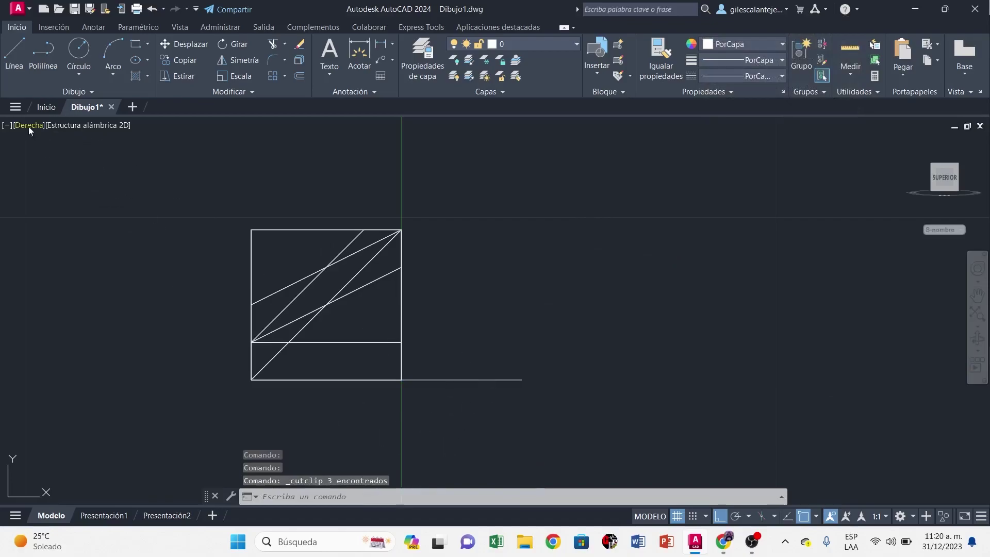
# Switch to the SE isometric view with all three solids in frame.
pyautogui.click(29, 126)
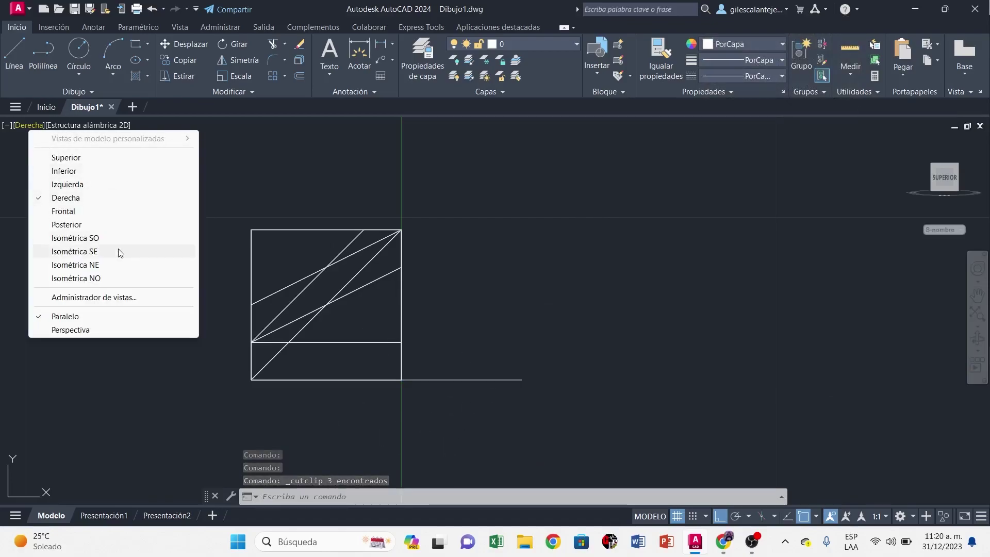
pyautogui.click(74, 252)
pyautogui.moveTo(482, 361); pyautogui.dragTo(330, 296, button='middle')
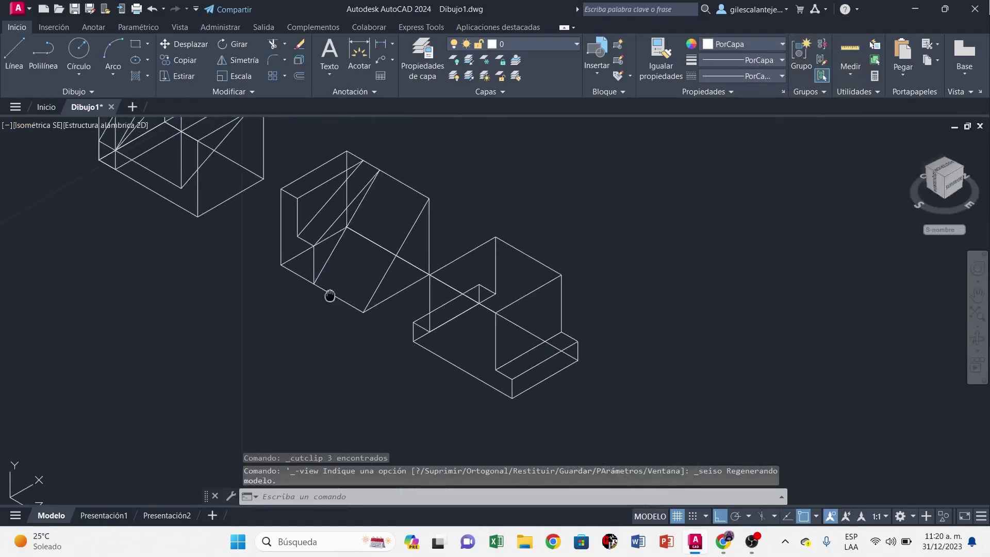
# Move the wedge rib from the left block onto the stepped block.
pyautogui.scroll(-2, 330, 296)
pyautogui.click(251, 228)
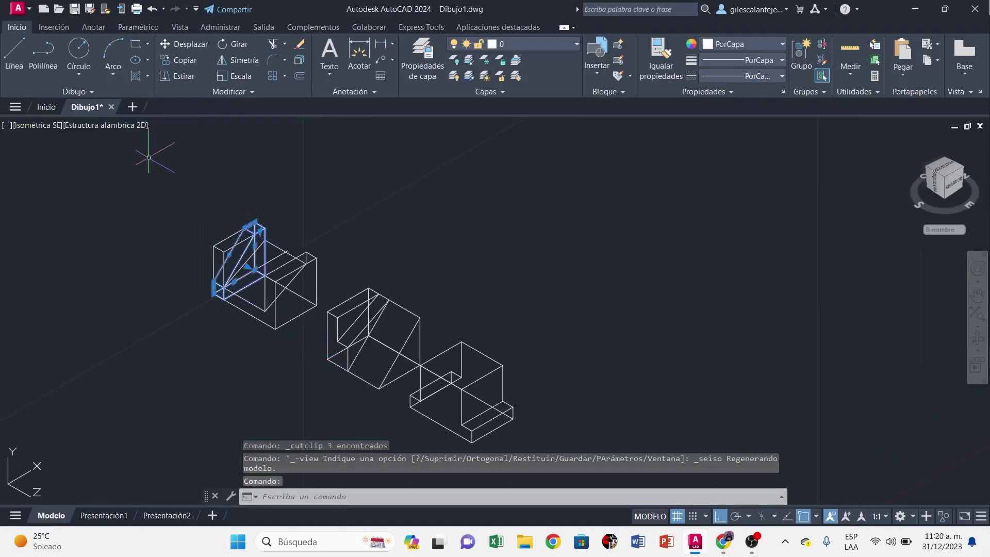
pyautogui.click(185, 43)
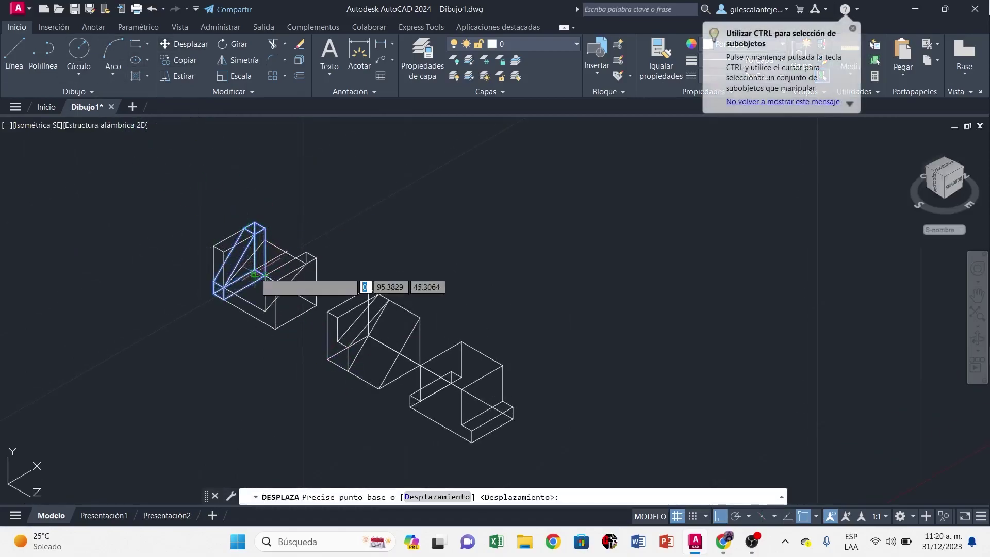
pyautogui.click(255, 275)
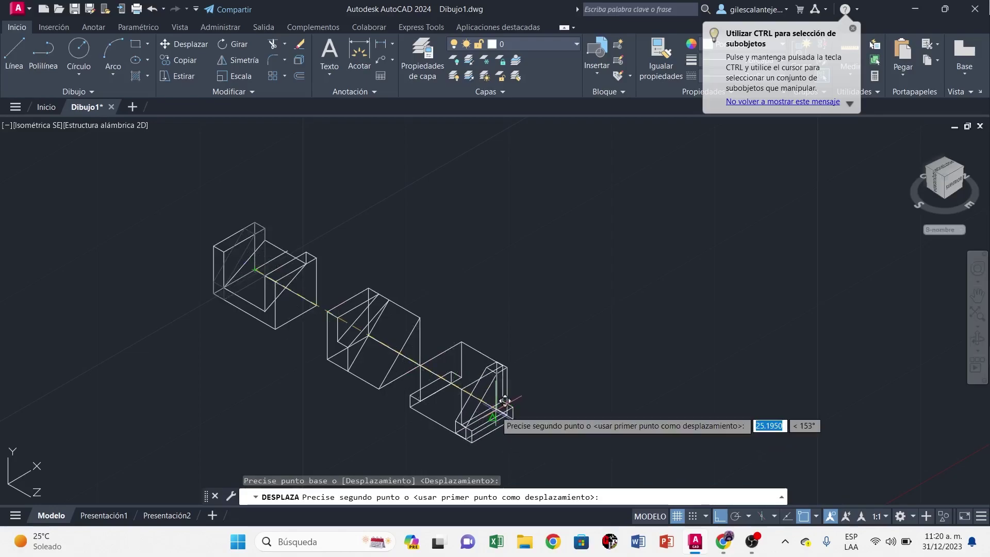
pyautogui.scroll(1, 505, 405)
pyautogui.scroll(2, 485, 371)
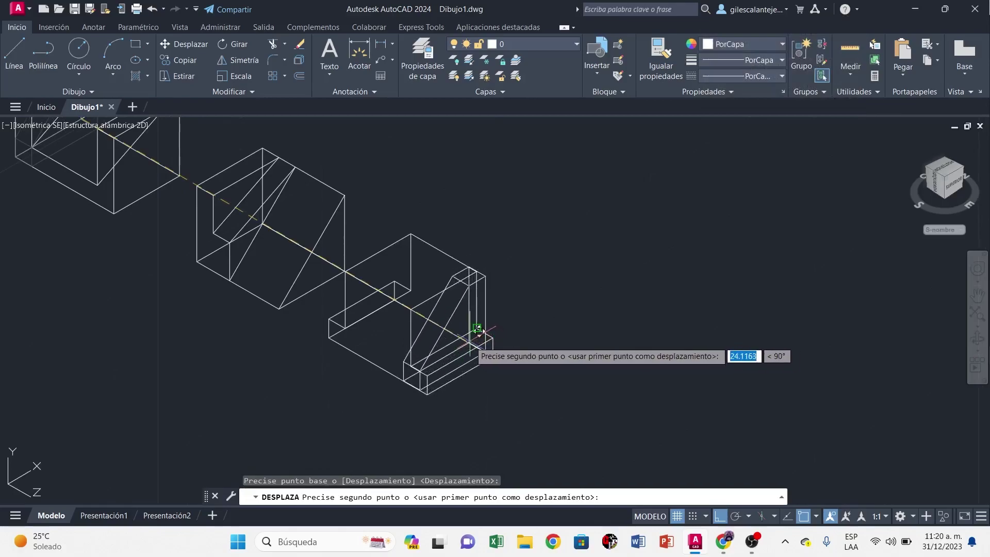
pyautogui.click(478, 328)
# Move the rib down so it sits in the stepped block's corner.
pyautogui.click(437, 327)
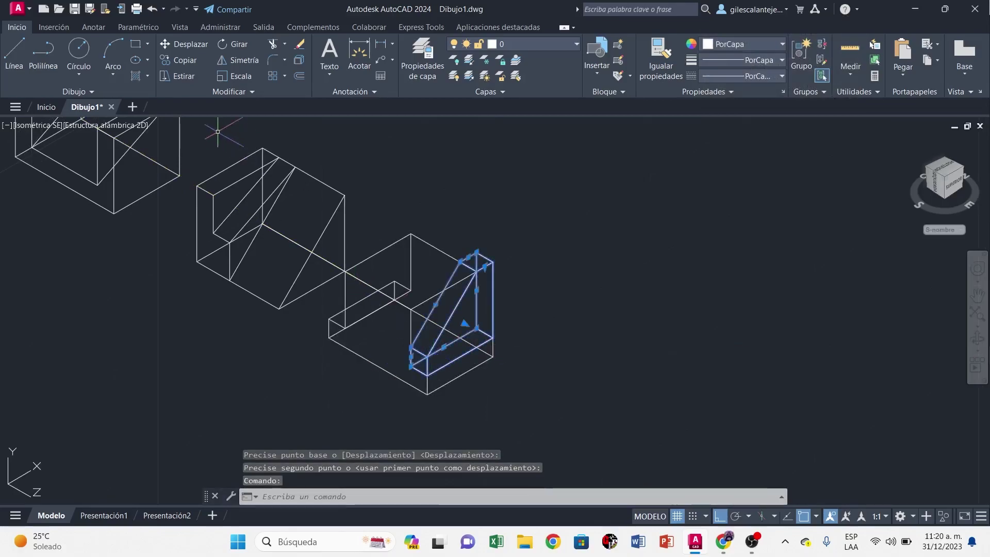
pyautogui.click(183, 44)
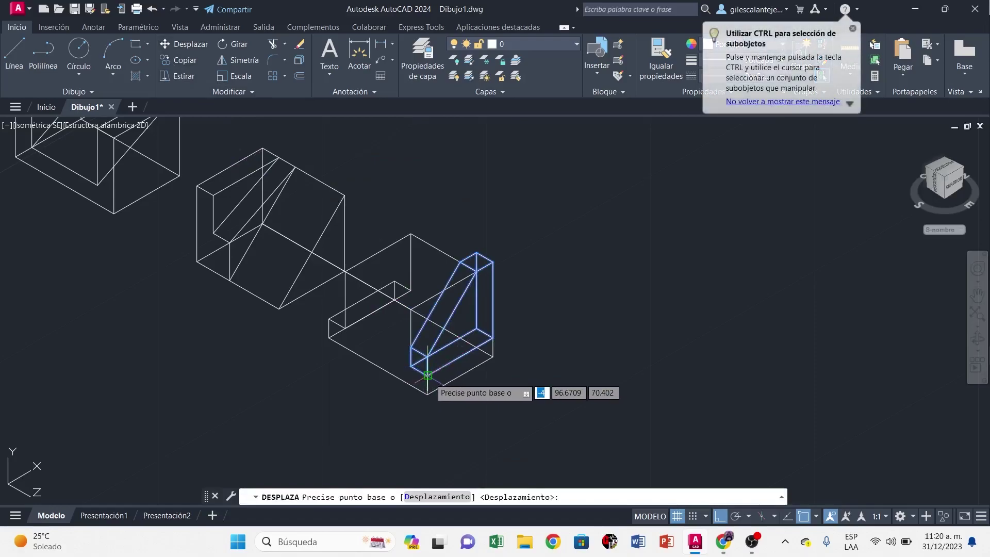
pyautogui.click(427, 374)
pyautogui.click(429, 395)
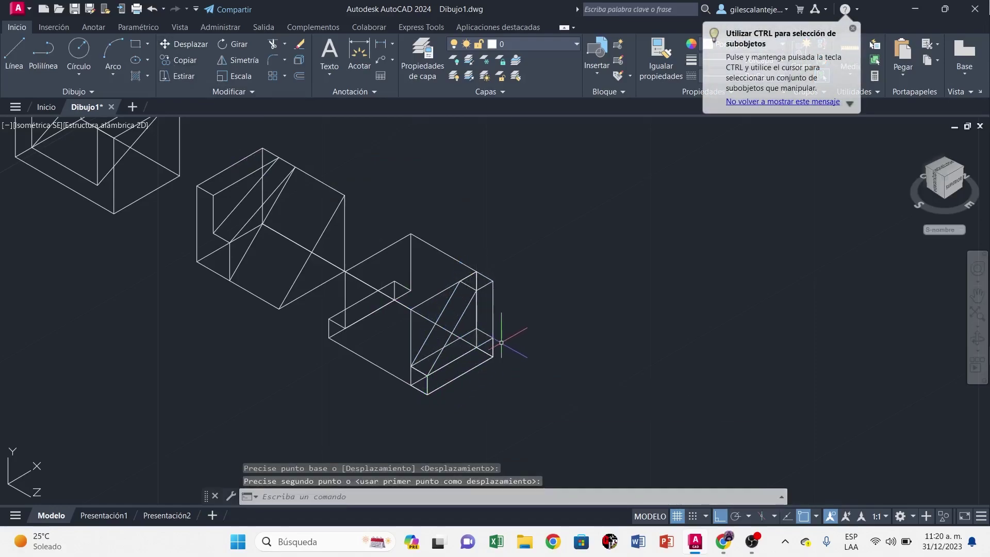
pyautogui.click(191, 65)
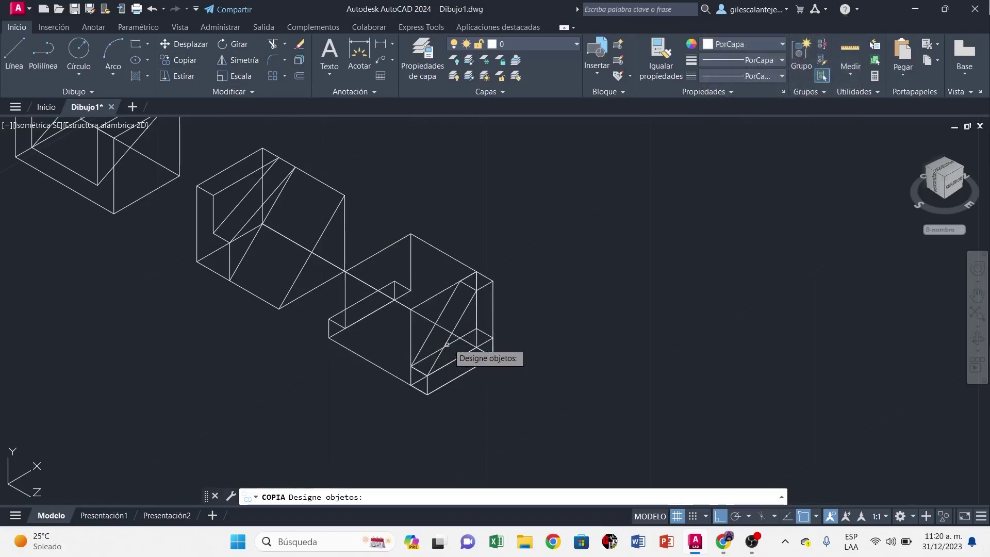
# Copy the wedge rib to a second position on the stepped block.
pyautogui.click(447, 344)
pyautogui.press('Return')
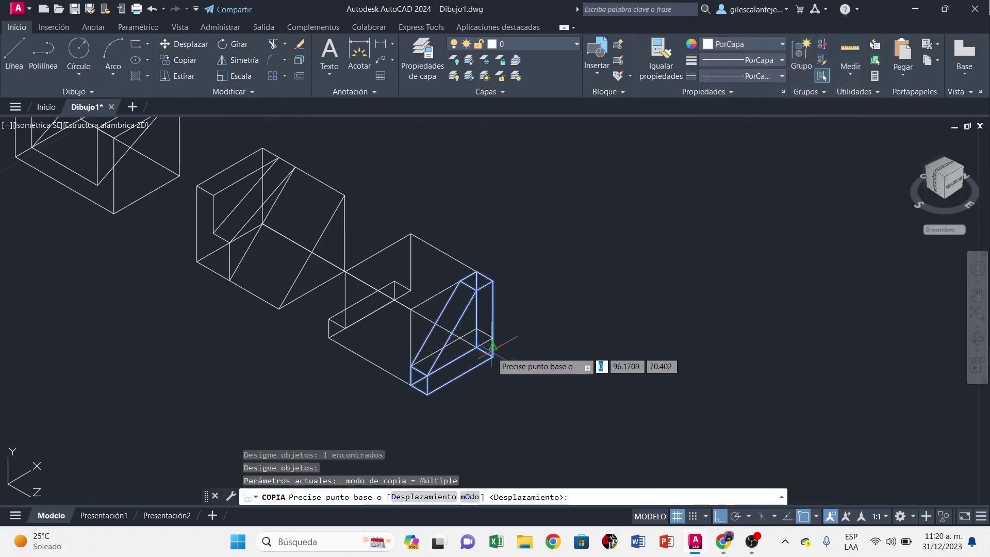
pyautogui.click(427, 394)
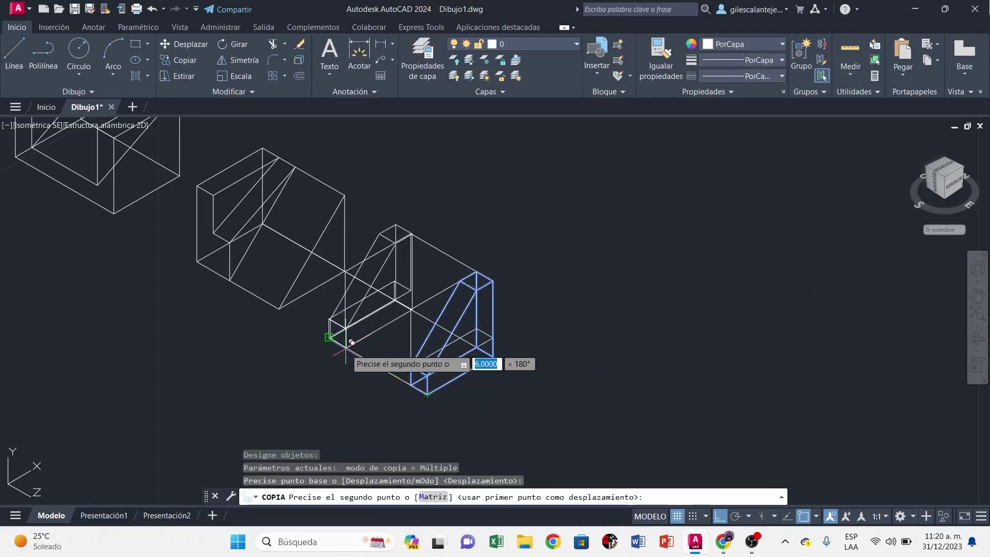
pyautogui.click(330, 338)
pyautogui.press('Return')
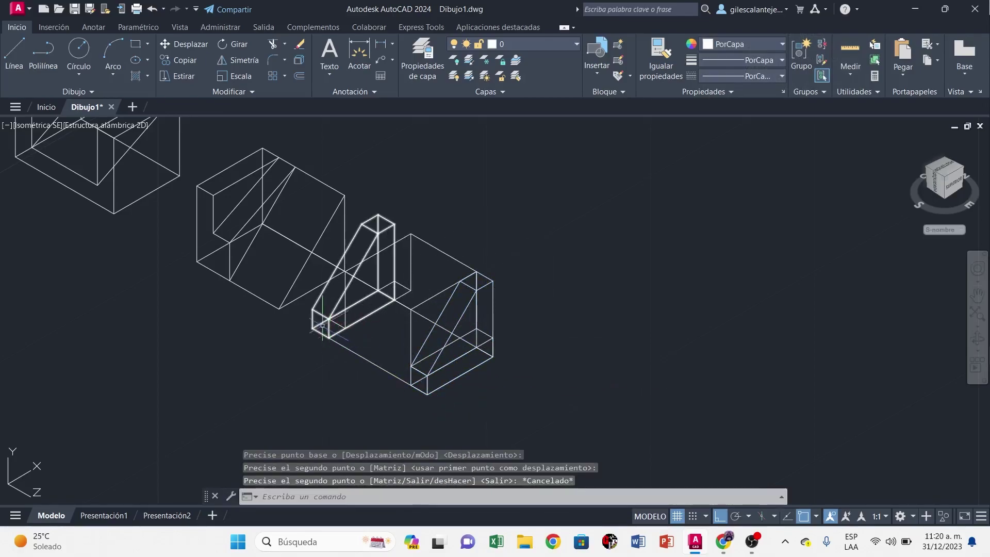
# Move the copied wedge against the stepped block's left end.
pyautogui.click(184, 45)
pyautogui.click(314, 326)
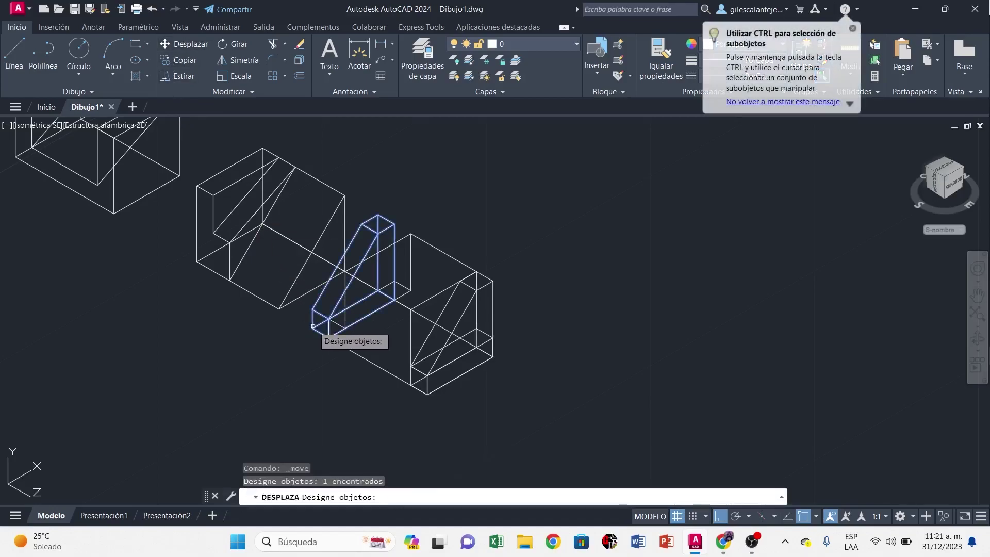
pyautogui.press('Return')
pyautogui.click(313, 328)
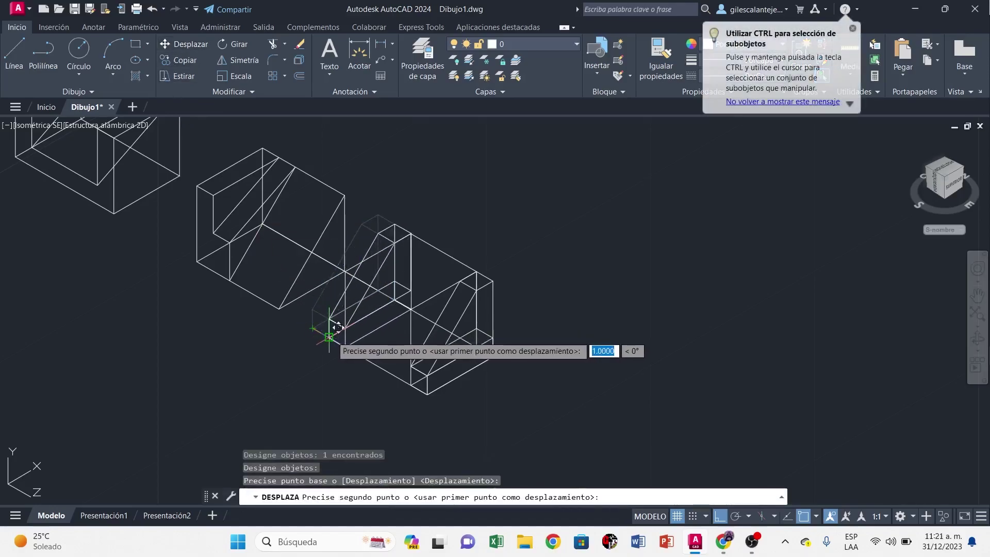
pyautogui.click(330, 336)
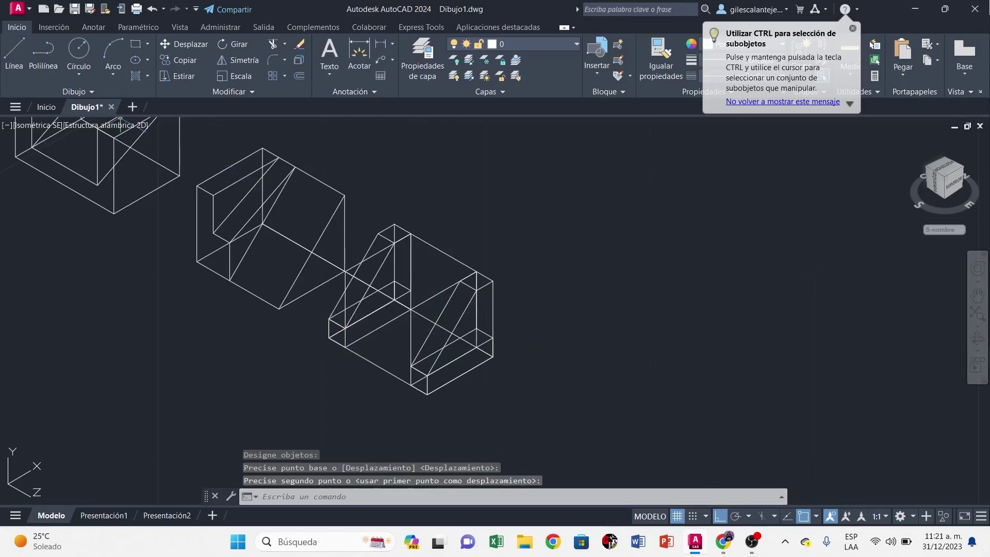
pyautogui.click(120, 132)
pyautogui.click(119, 130)
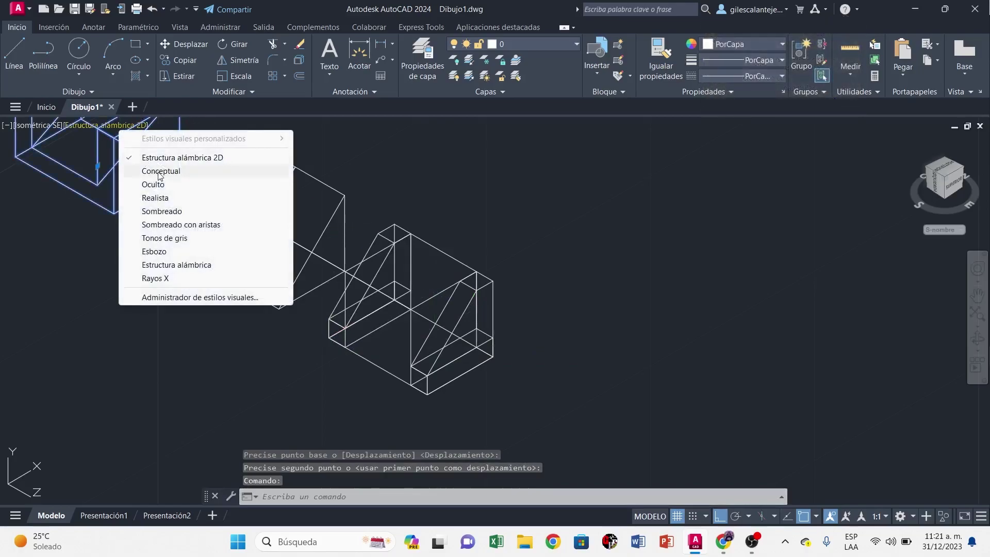
# Switch to Conceptual shading and orbit the model to another angle.
pyautogui.click(155, 170)
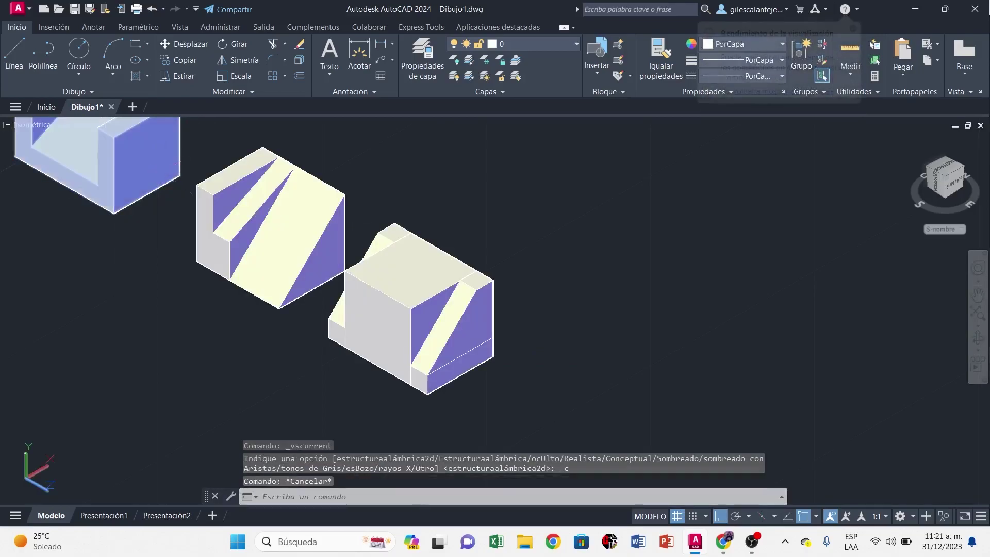
pyautogui.click(977, 340)
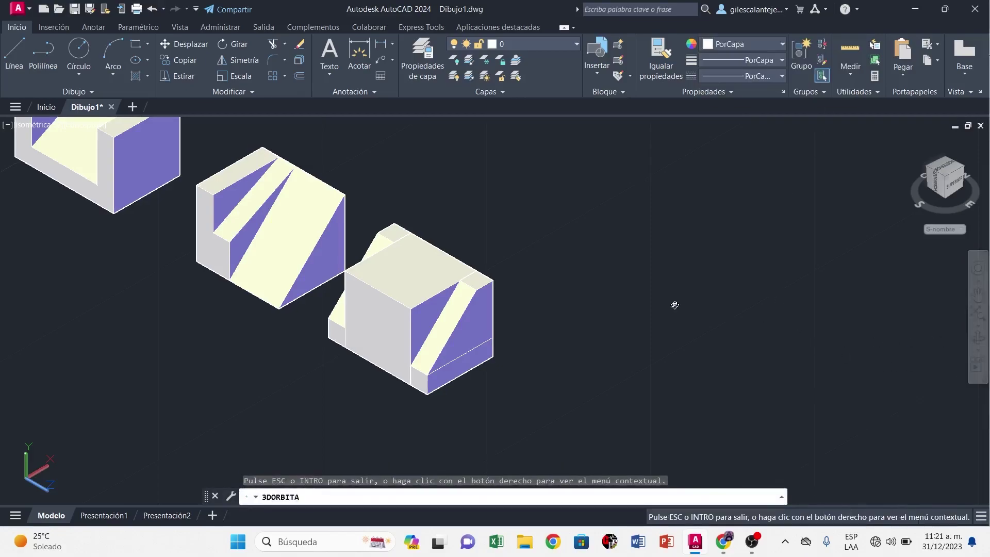
pyautogui.moveTo(675, 303)
pyautogui.mouseDown()
pyautogui.moveTo(726, 323)
pyautogui.moveTo(688, 309)
pyautogui.mouseUp()
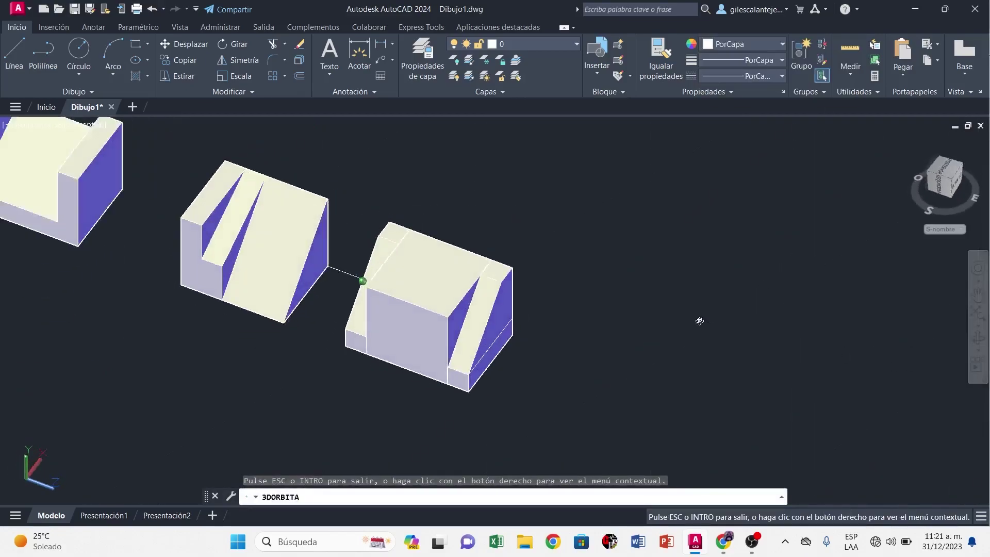
pyautogui.press('Escape')
pyautogui.press('Escape')
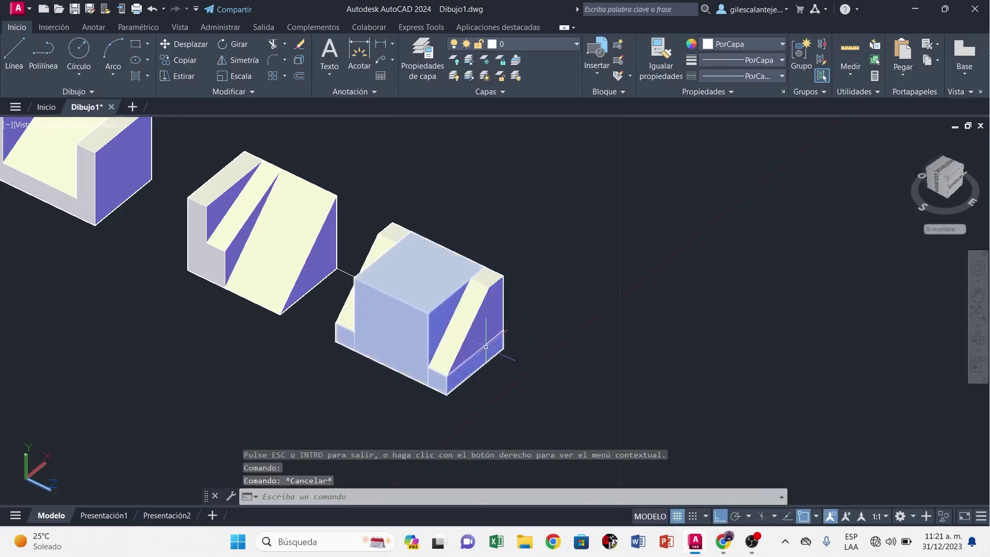
# Union the stepped block and both wedge ribs into one solid.
pyautogui.write('uni')
pyautogui.press('Return')
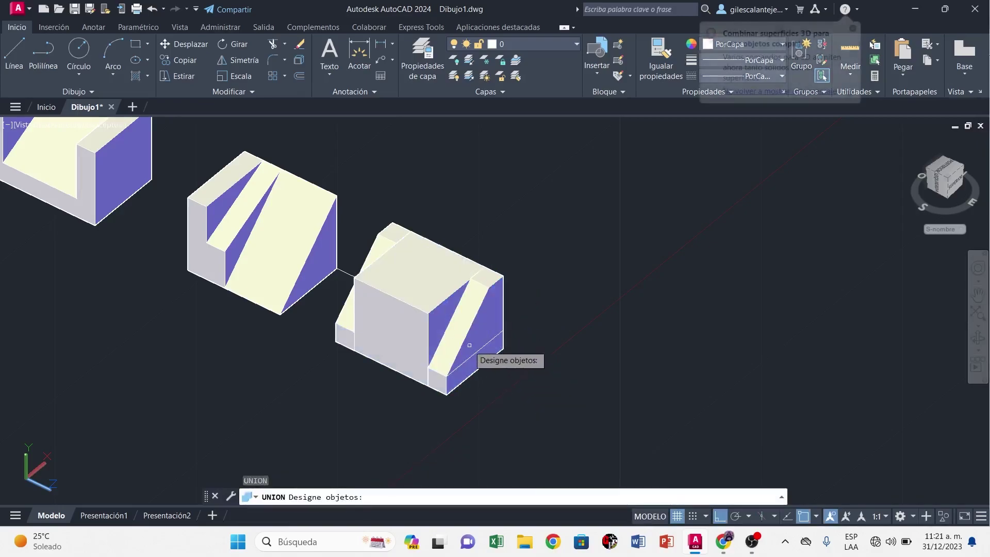
pyautogui.click(476, 366)
pyautogui.click(410, 326)
pyautogui.click(349, 316)
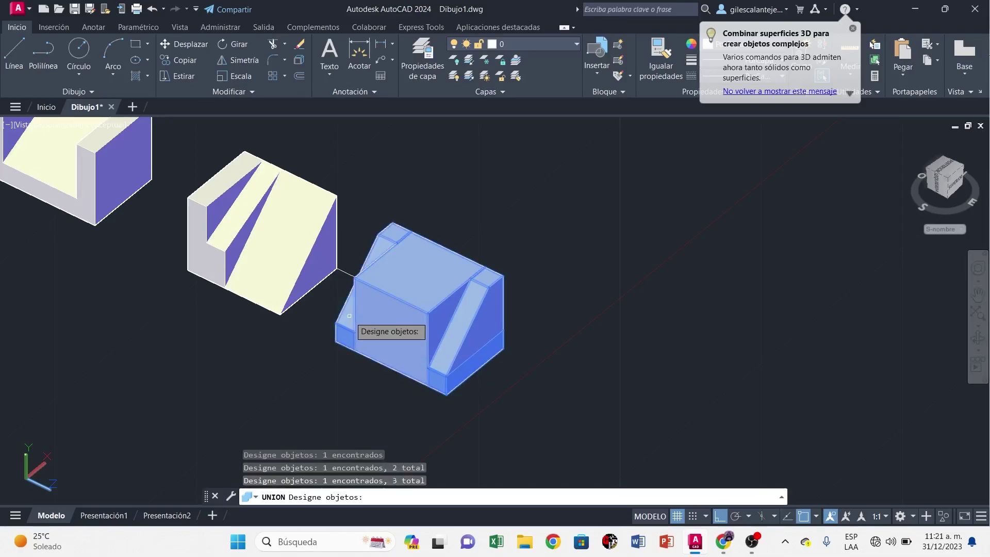
pyautogui.press('Return')
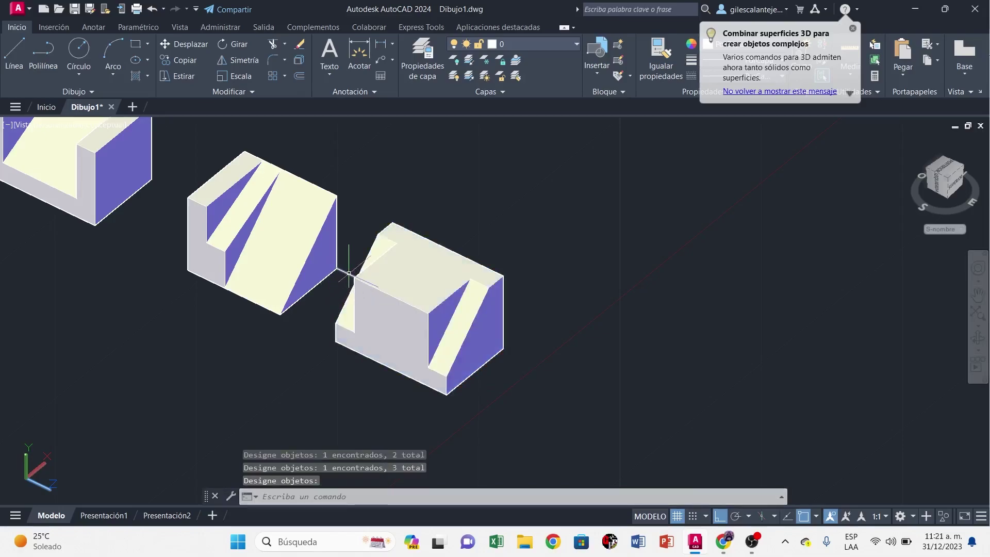
pyautogui.click(349, 274)
pyautogui.hotkey('ctrl', 'x')
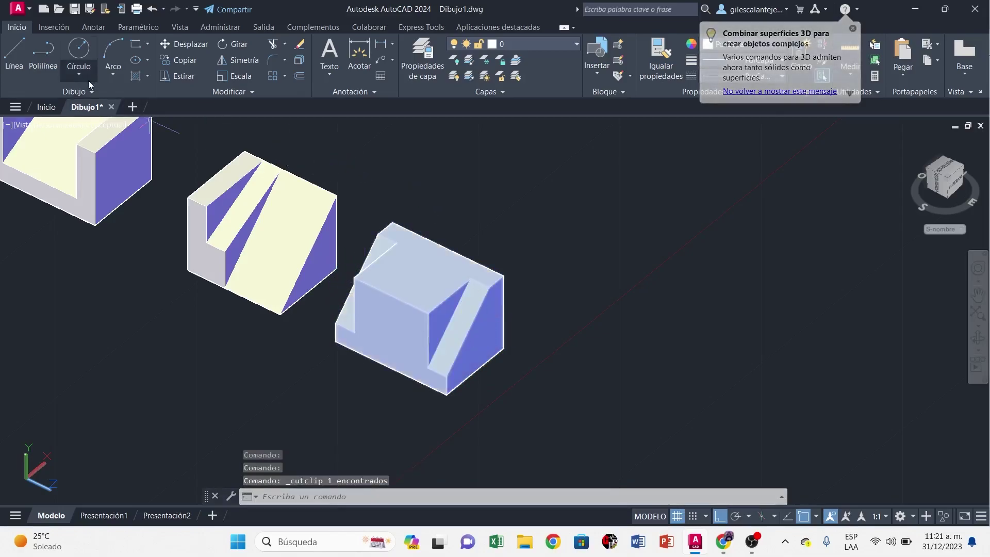
# Set the visual style back to 2D Wireframe.
pyautogui.click(435, 268)
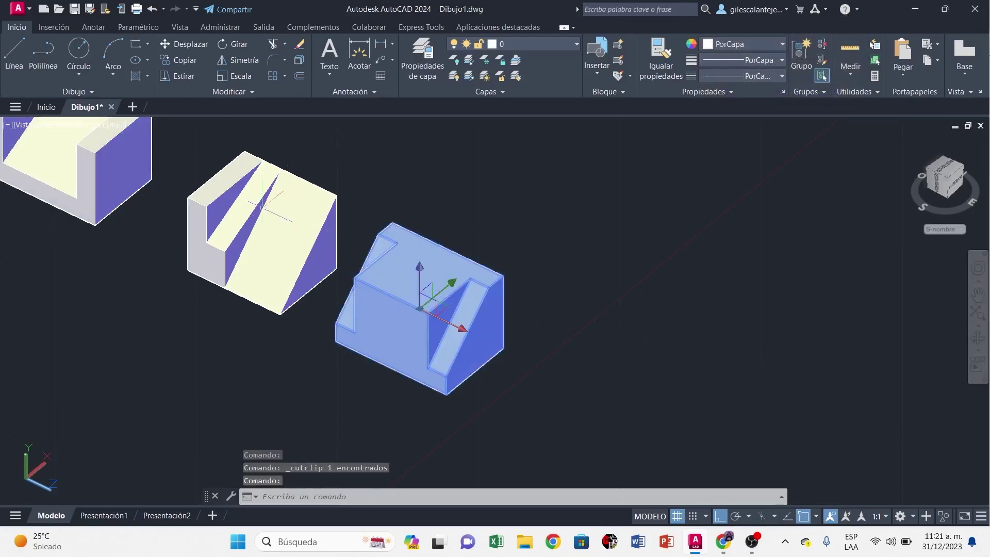
pyautogui.click(96, 129)
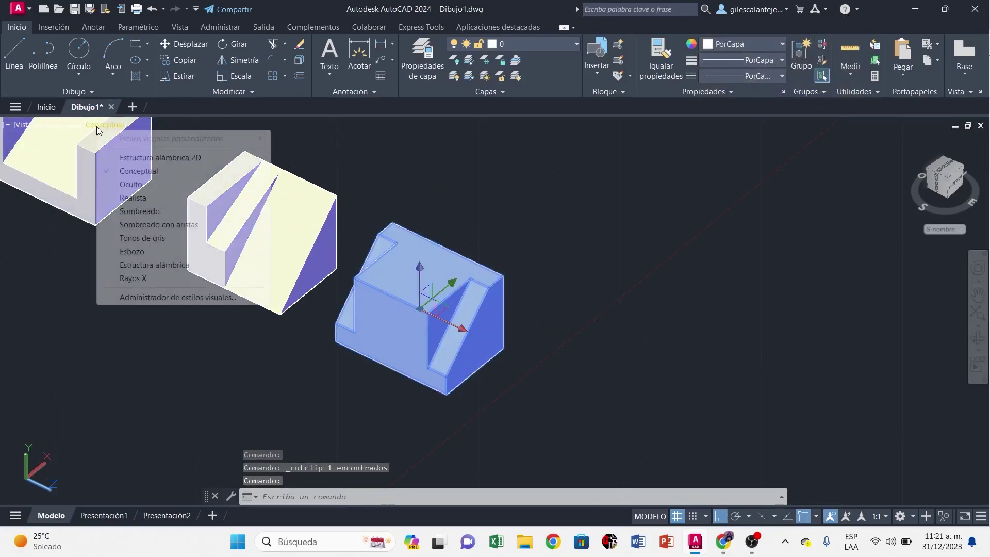
pyautogui.click(139, 159)
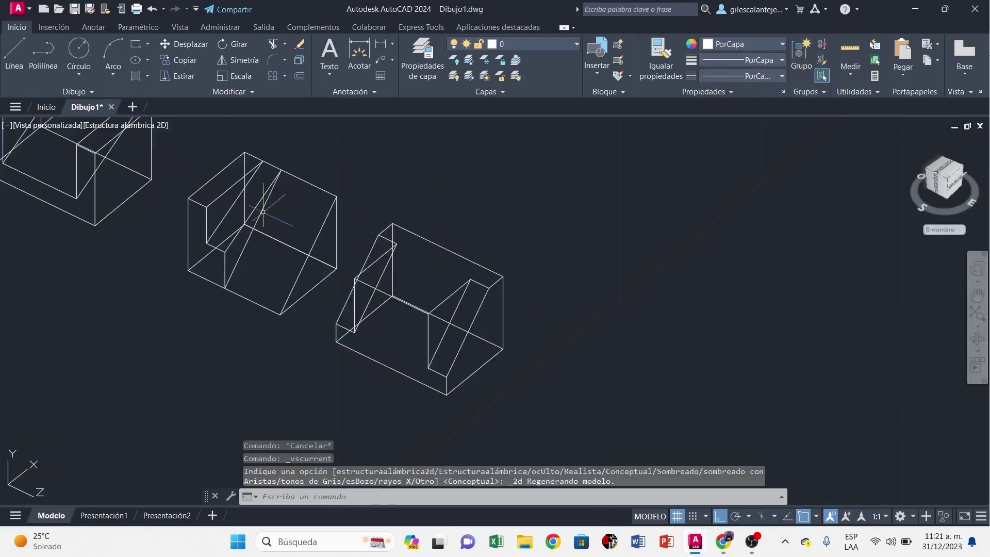
# Isolate the merged solid so the other shapes are hidden.
pyautogui.click(944, 515)
pyautogui.click(944, 488)
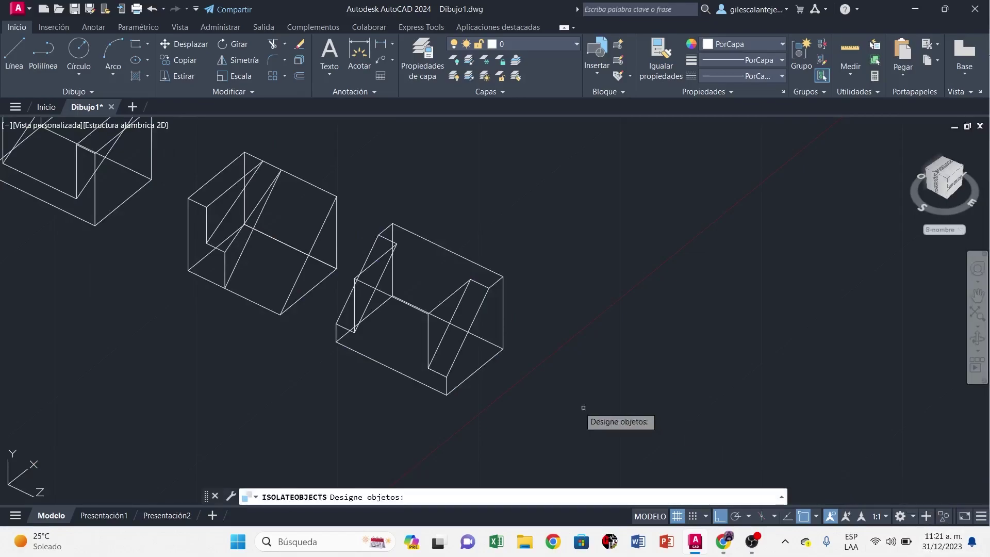
pyautogui.click(478, 307)
pyautogui.press('Return')
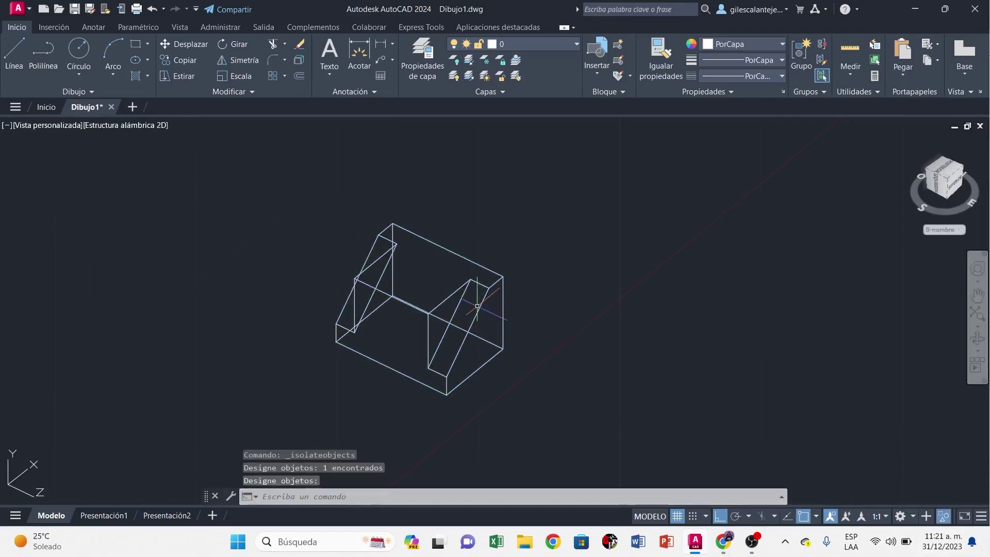
pyautogui.click(49, 125)
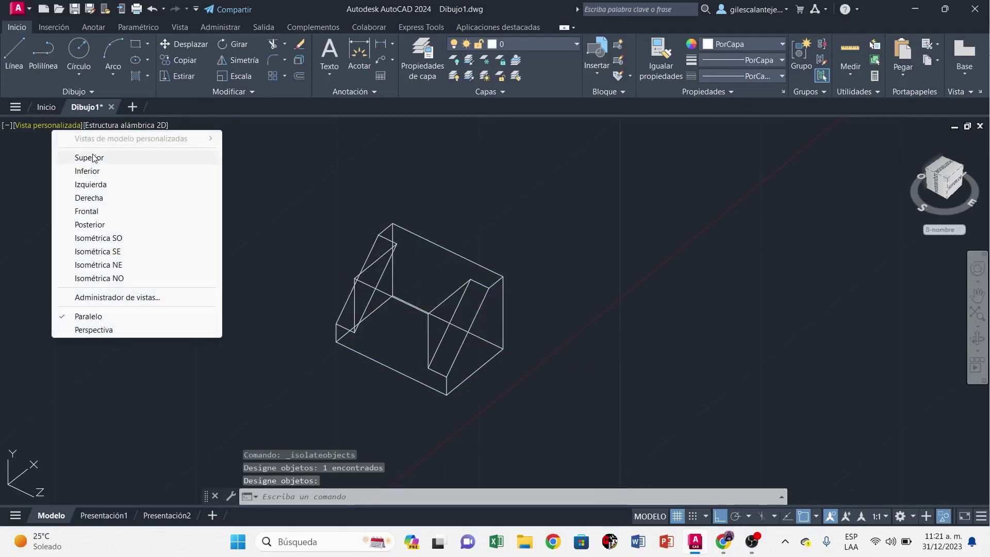
# Check the merged solid in Top, Front and Right views.
pyautogui.click(89, 157)
pyautogui.click(84, 125)
pyautogui.click(44, 125)
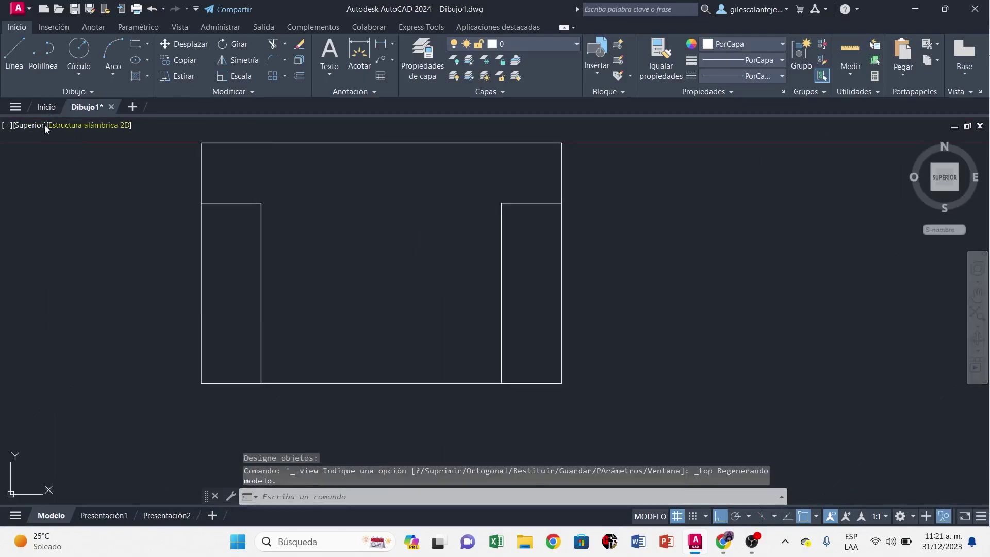
pyautogui.click(99, 212)
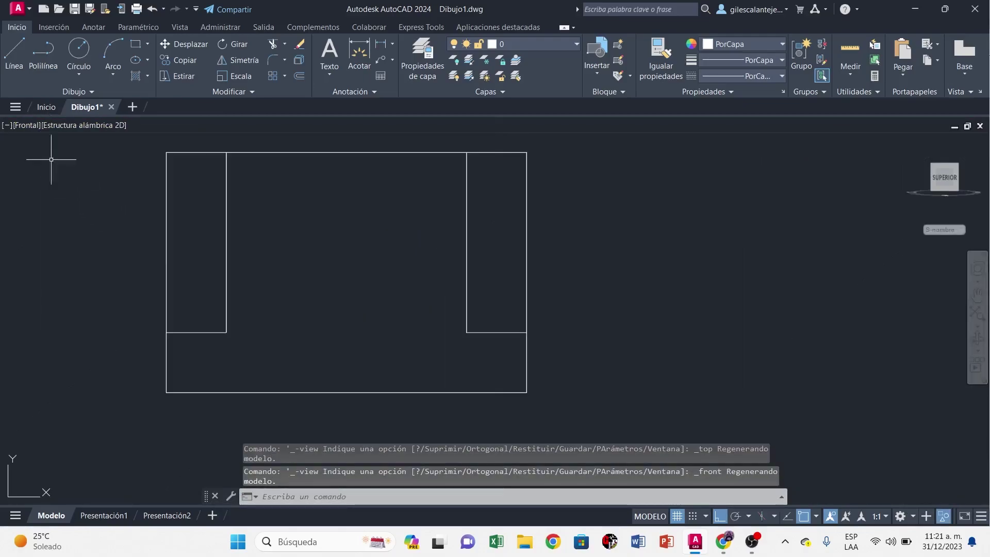
pyautogui.click(21, 125)
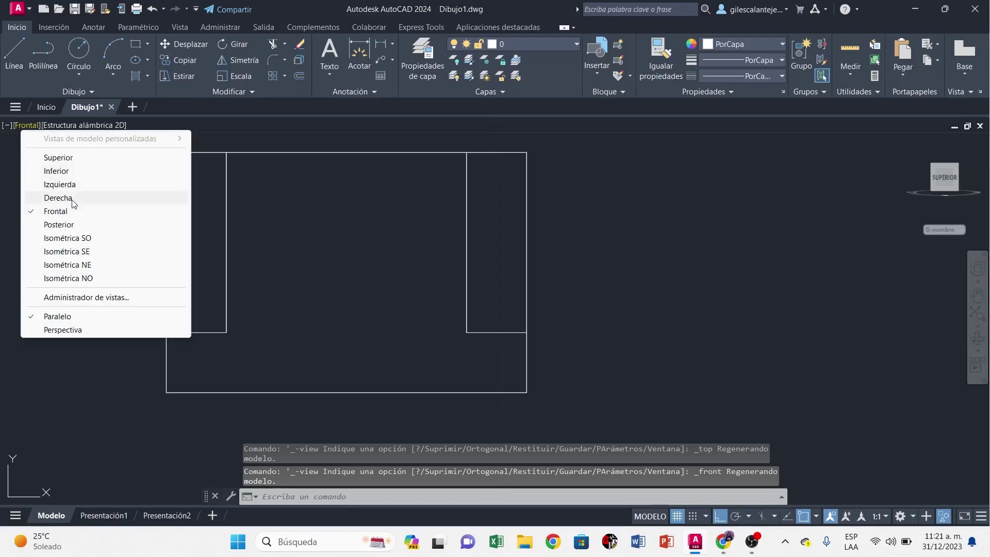
pyautogui.click(72, 198)
# Return to SE isometric and start isolating objects again.
pyautogui.scroll(2, 76, 203)
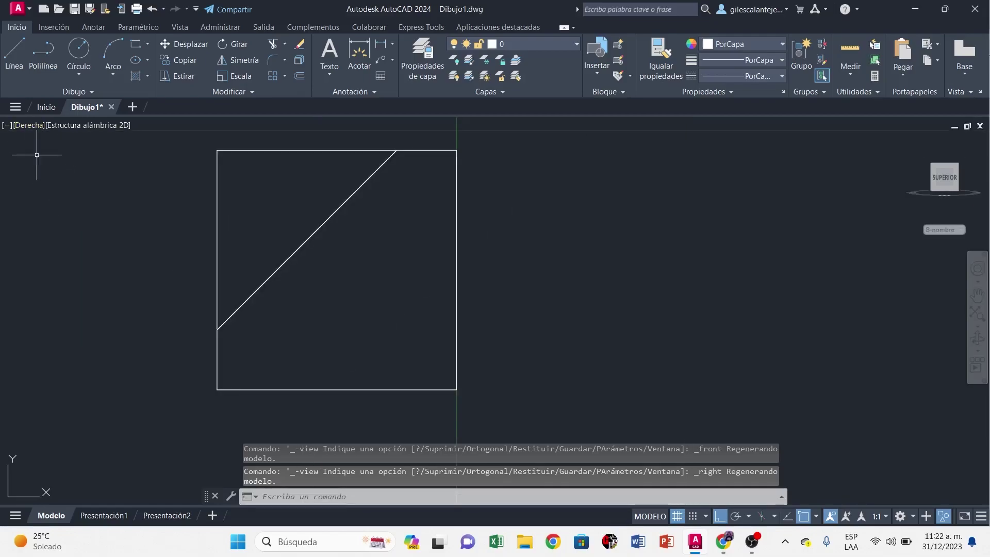
pyautogui.click(34, 128)
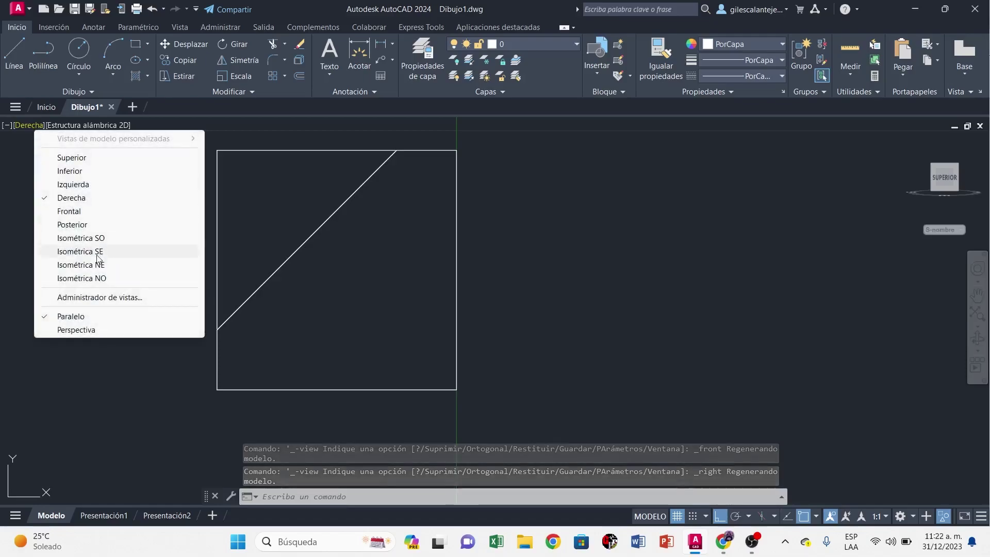
pyautogui.click(96, 254)
pyautogui.scroll(-2, 328, 278)
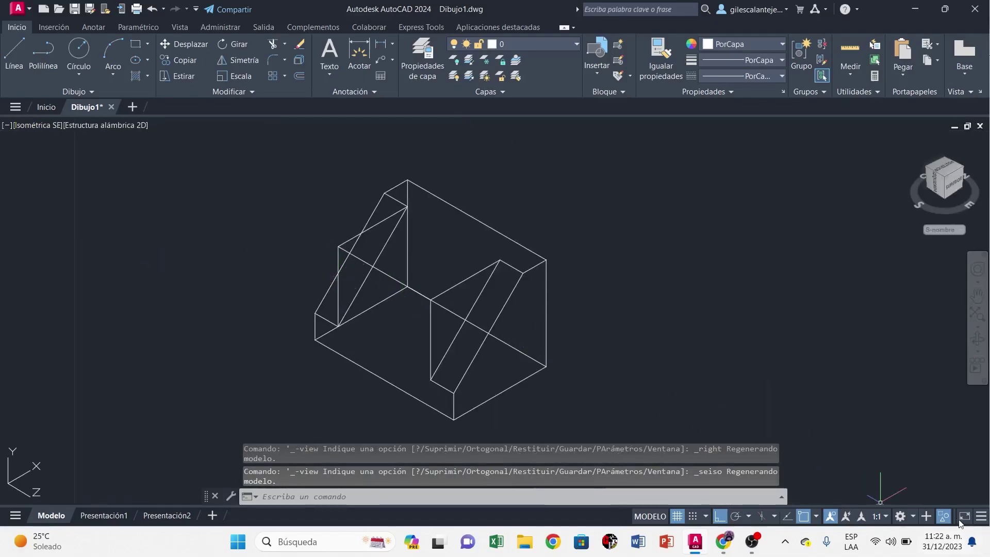
pyautogui.click(944, 516)
pyautogui.click(924, 476)
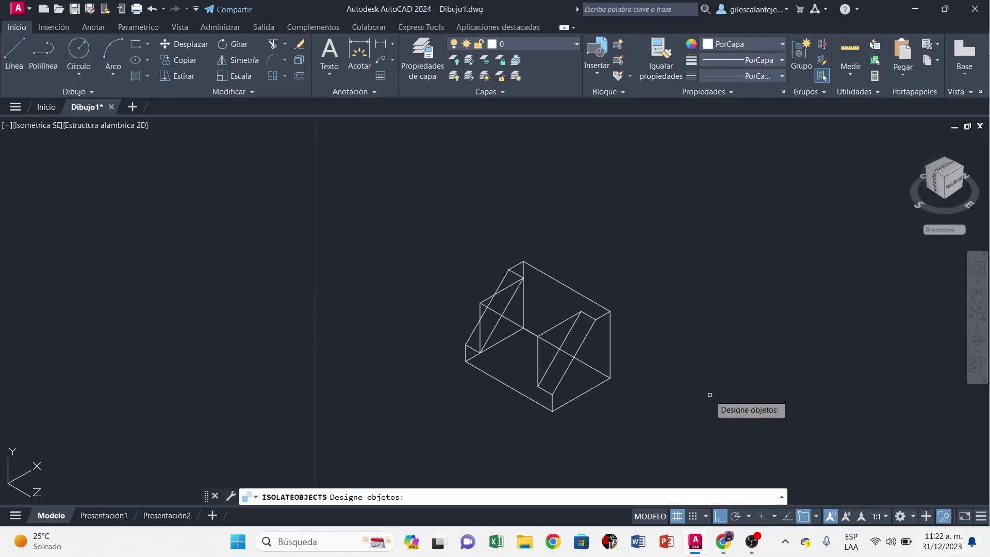